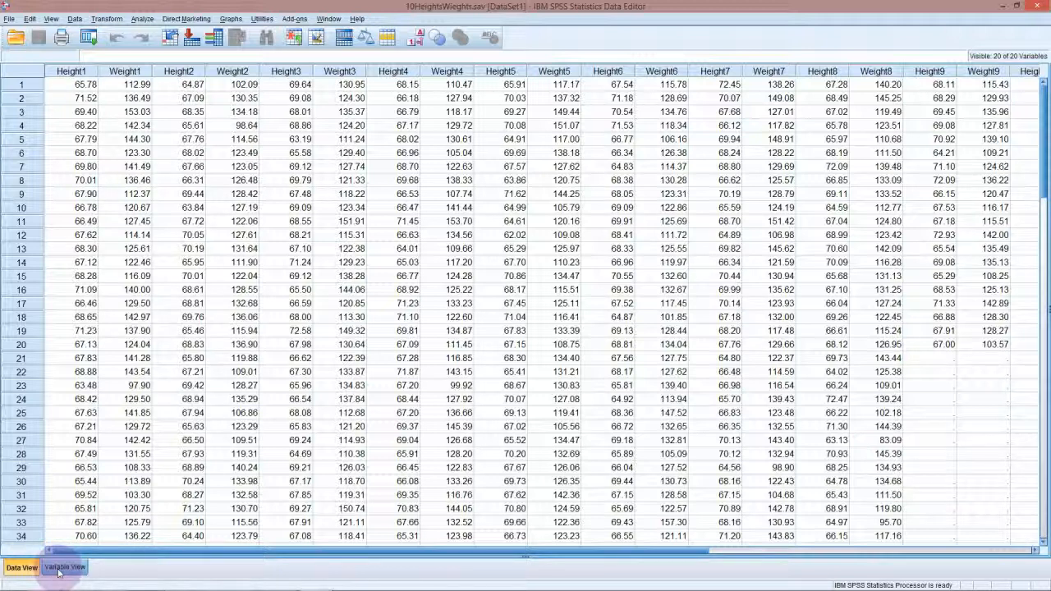
Delete the variables Height2 through Weight10 from the dataset, keeping only the first height and weight pair.
left_click(59, 567)
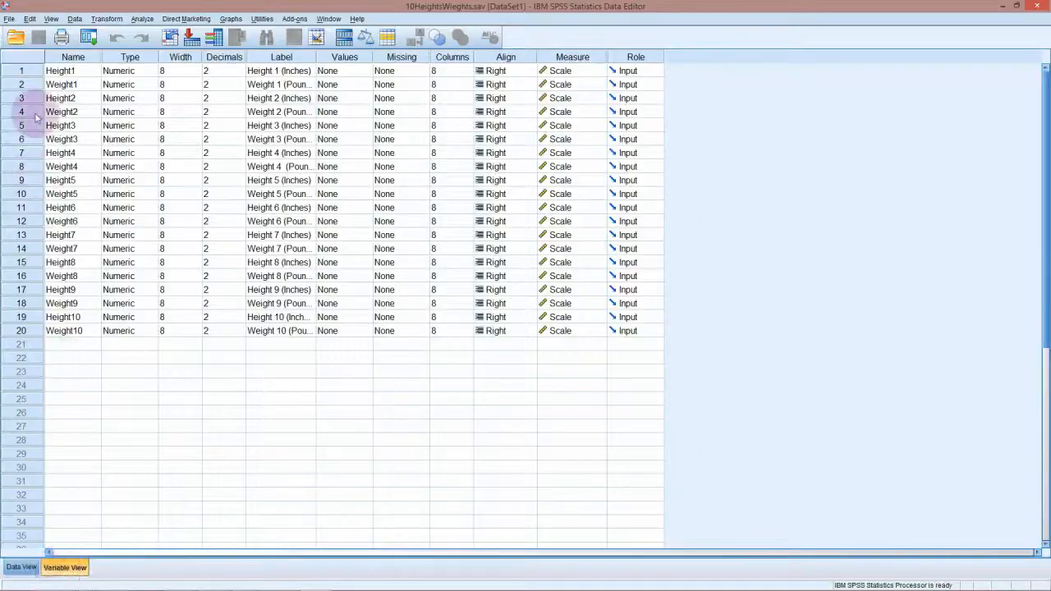
left_click_drag(23, 98, 24, 330)
right_click(24, 330)
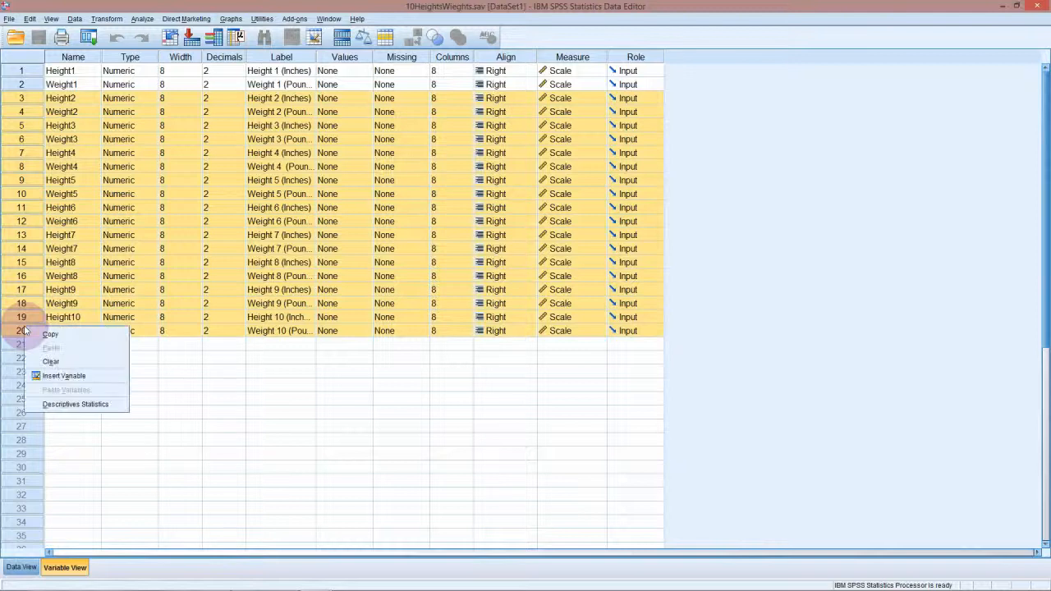
left_click(50, 361)
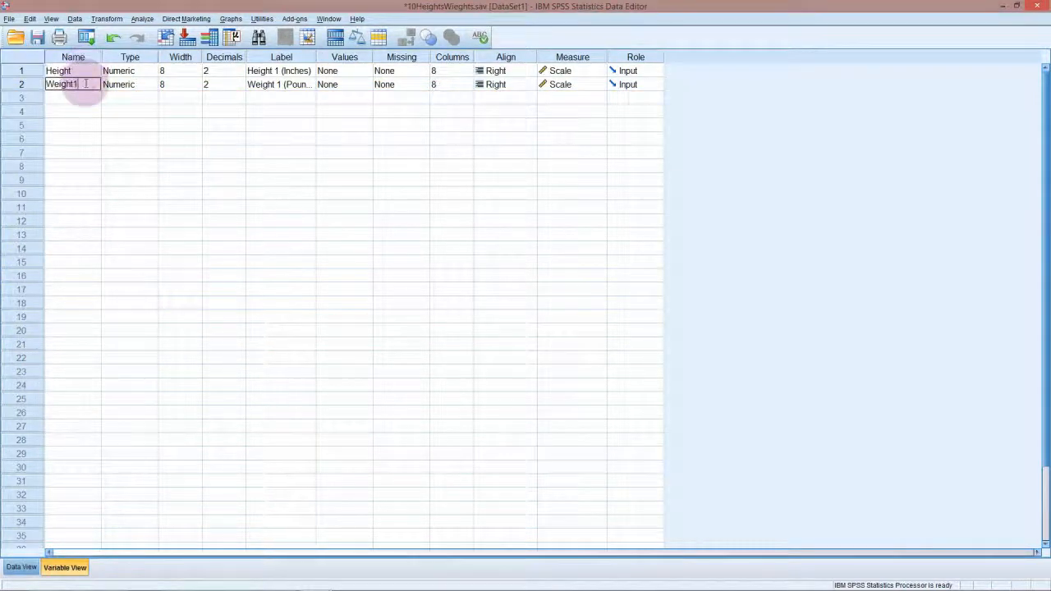
Rename the two remaining variables as Height and Weight.
double_click(84, 85)
key("BackSpace")
left_click(87, 100)
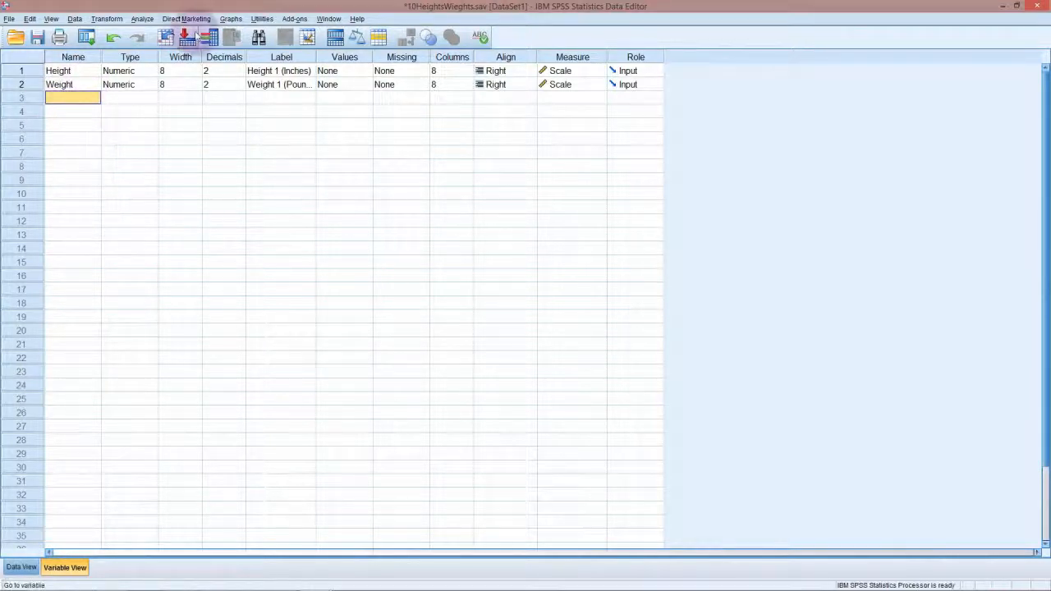
Start a new chart in the Chart Builder using the simple scatter plot from the Scatter/Dot gallery.
left_click(230, 18)
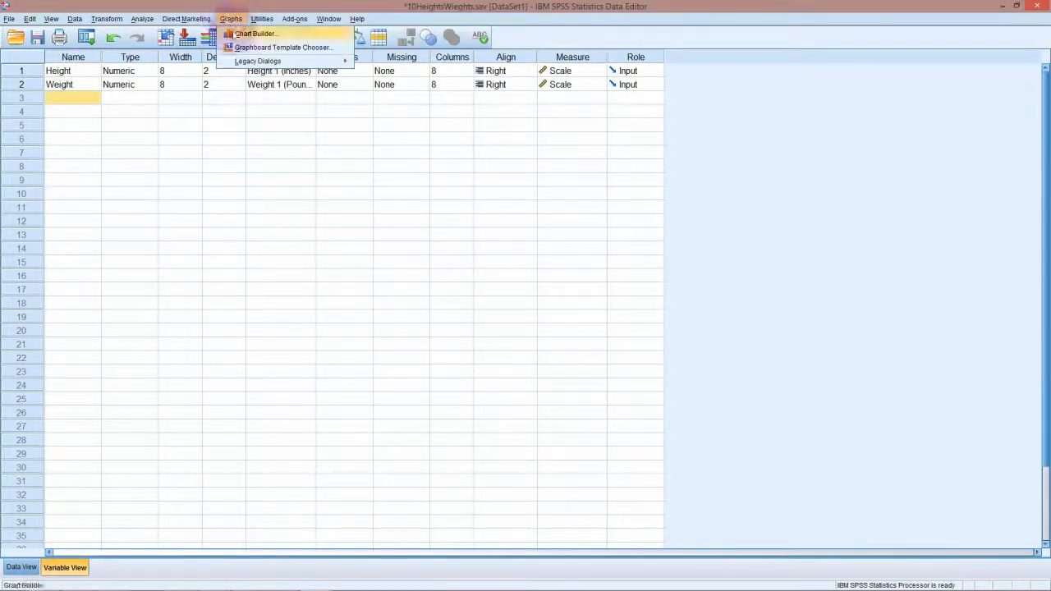
left_click(251, 33)
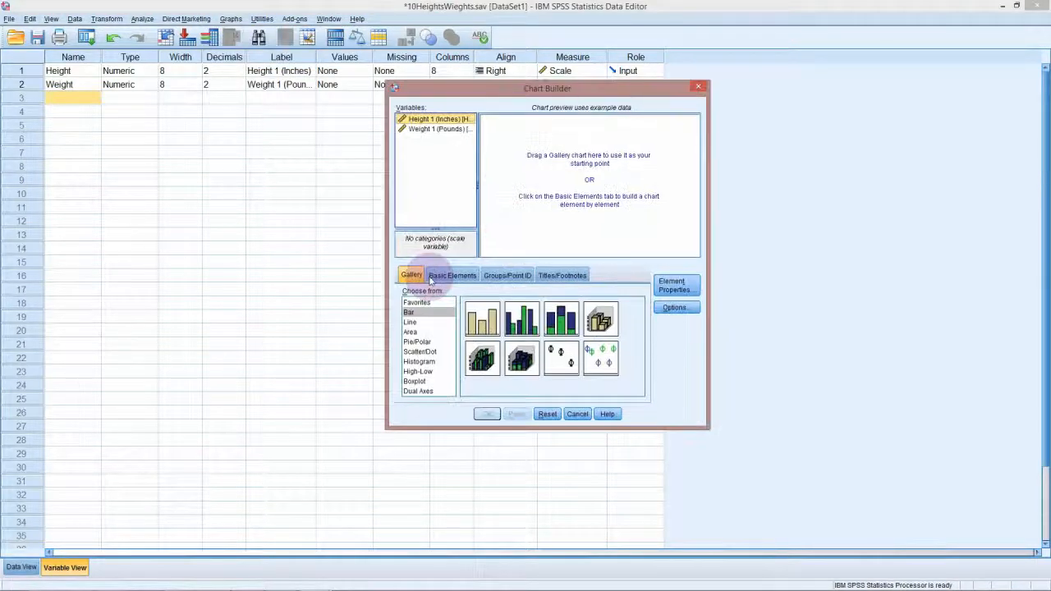
left_click(420, 351)
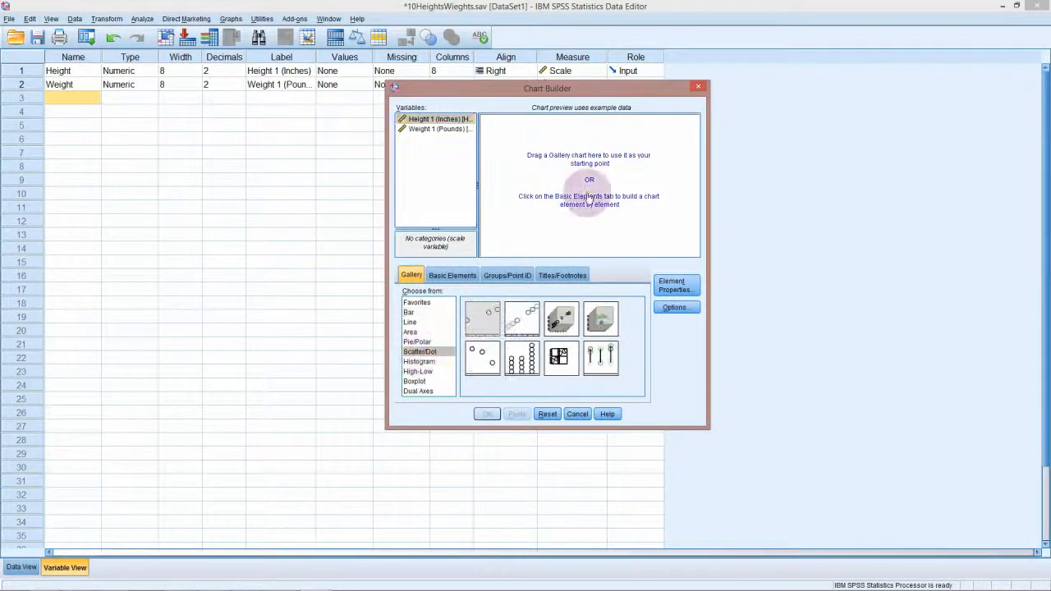
left_click_drag(490, 330, 587, 193)
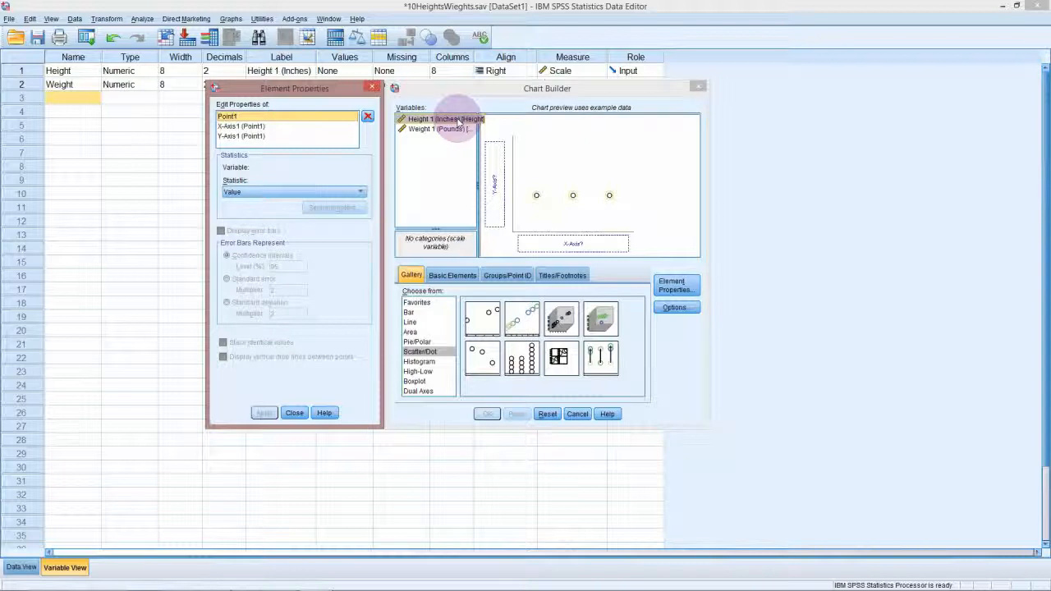
Assign Height 1 (Inches) to the x-axis and Weight 1 (Pounds) to the y-axis, and generate the scatter plot.
left_click_drag(458, 122, 543, 242)
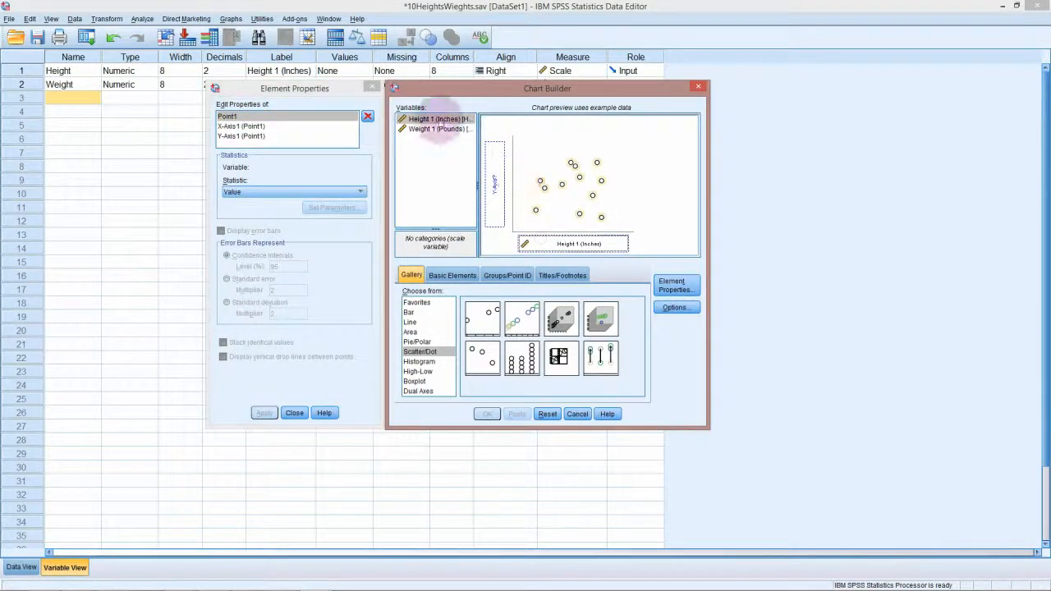
left_click(433, 130)
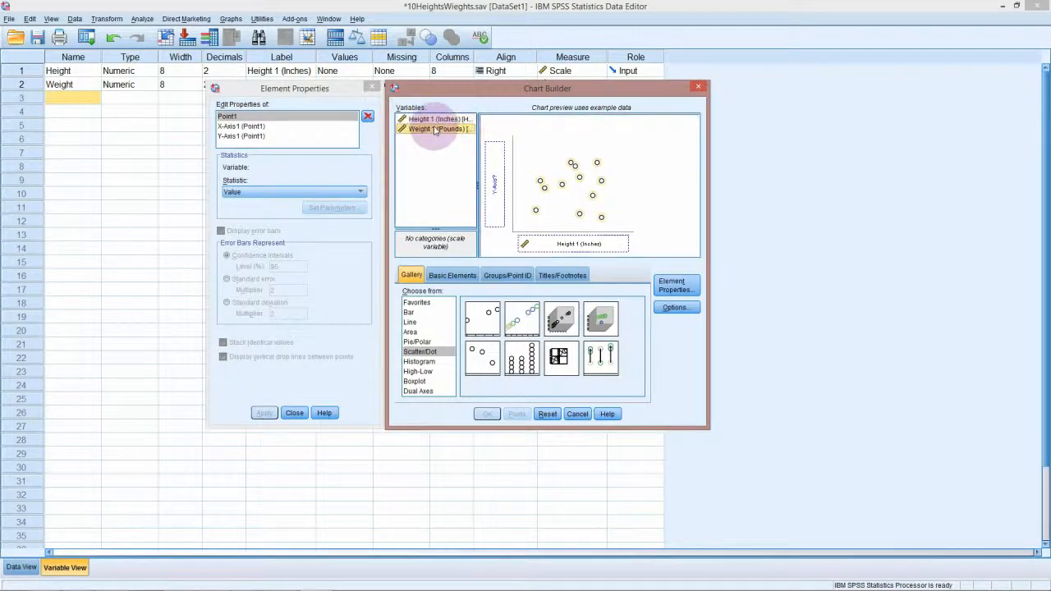
left_click_drag(434, 131, 491, 191)
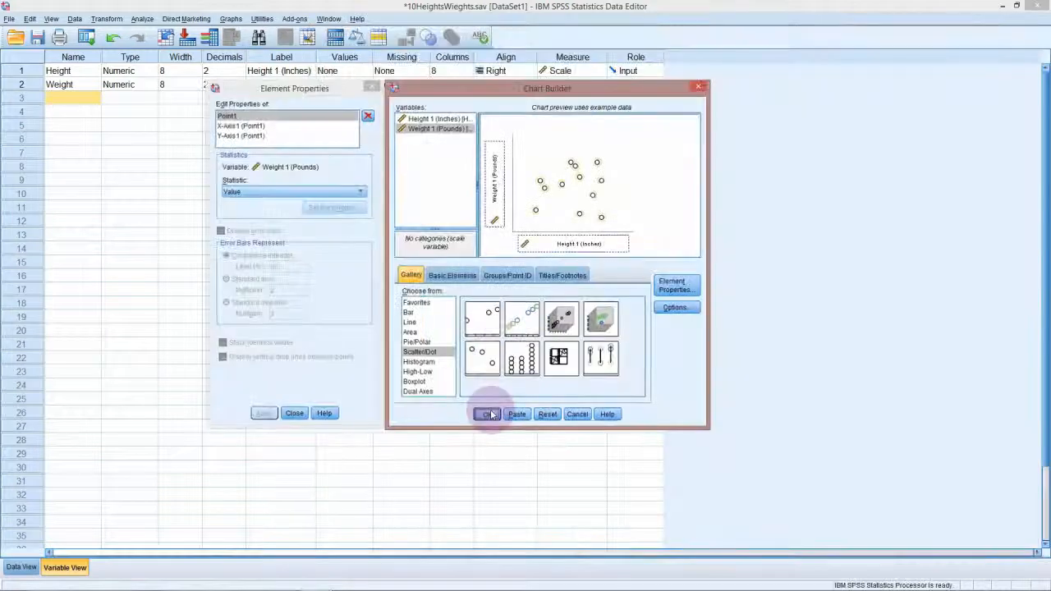
left_click(487, 413)
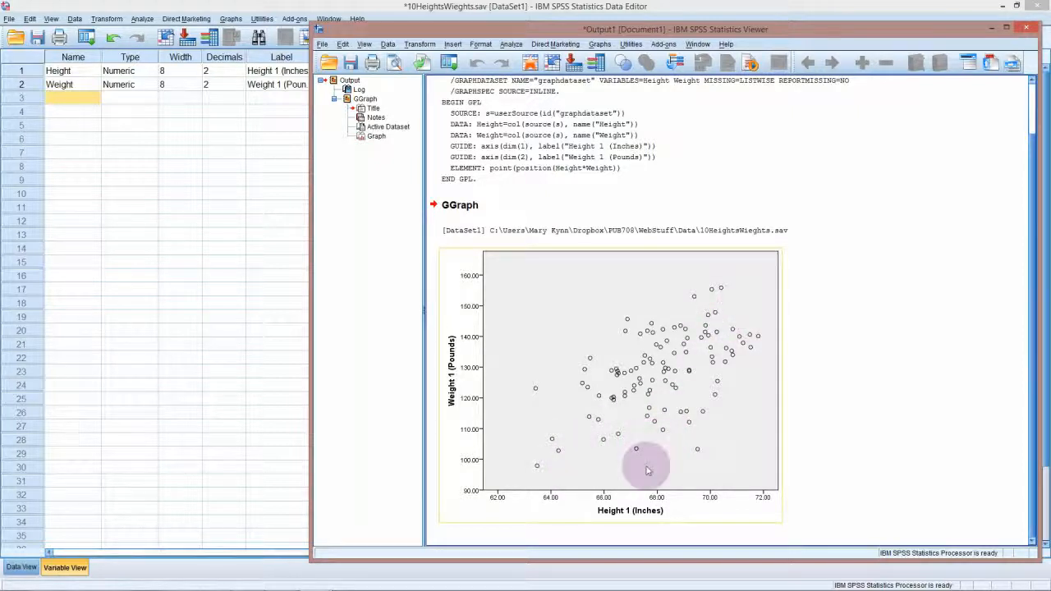
Add a linear fit line for all points to the scatter plot and return to the output.
double_click(597, 464)
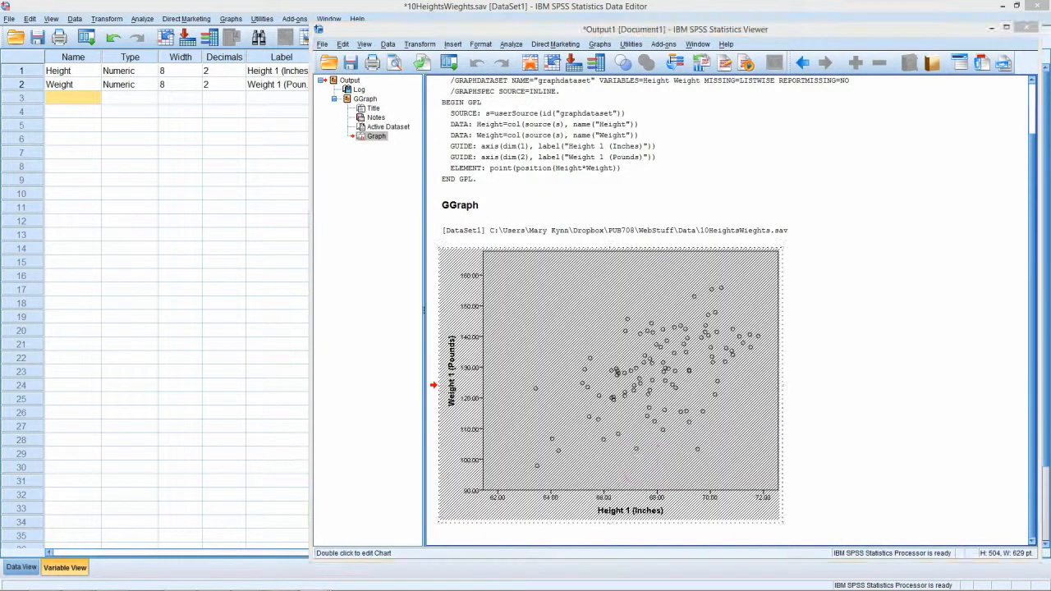
mouse_move(469, 114)
left_mouse_down()
mouse_move(504, 265)
mouse_move(481, 100)
left_mouse_up()
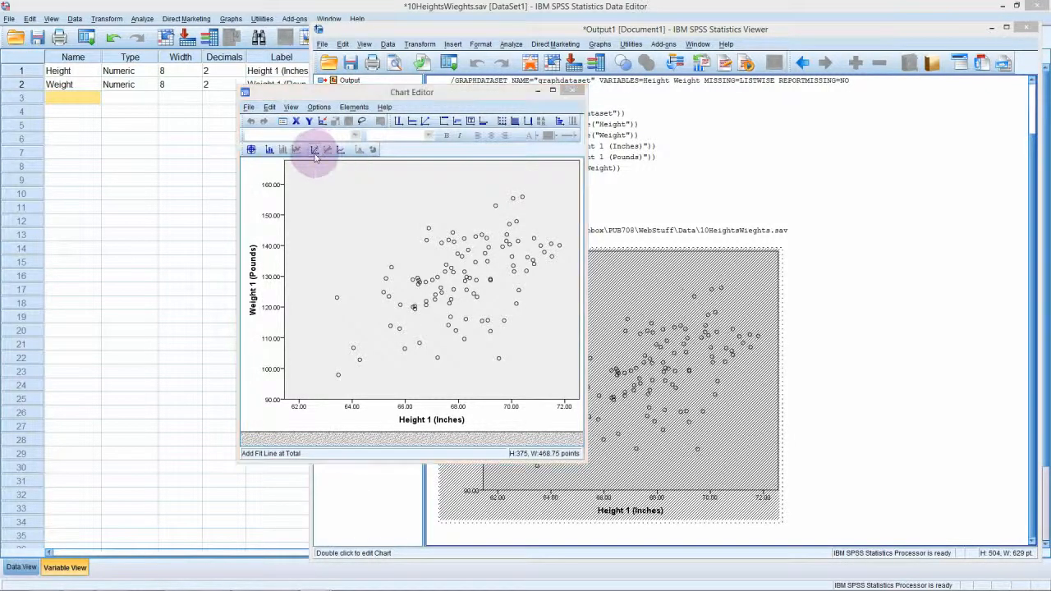
left_click(315, 153)
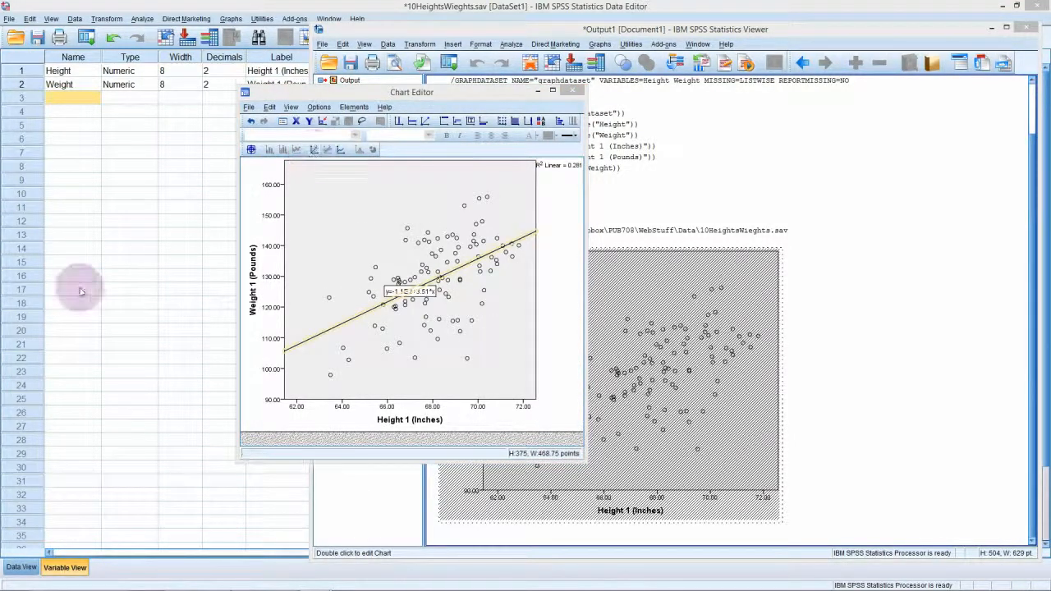
left_click_drag(931, 239, 760, 134)
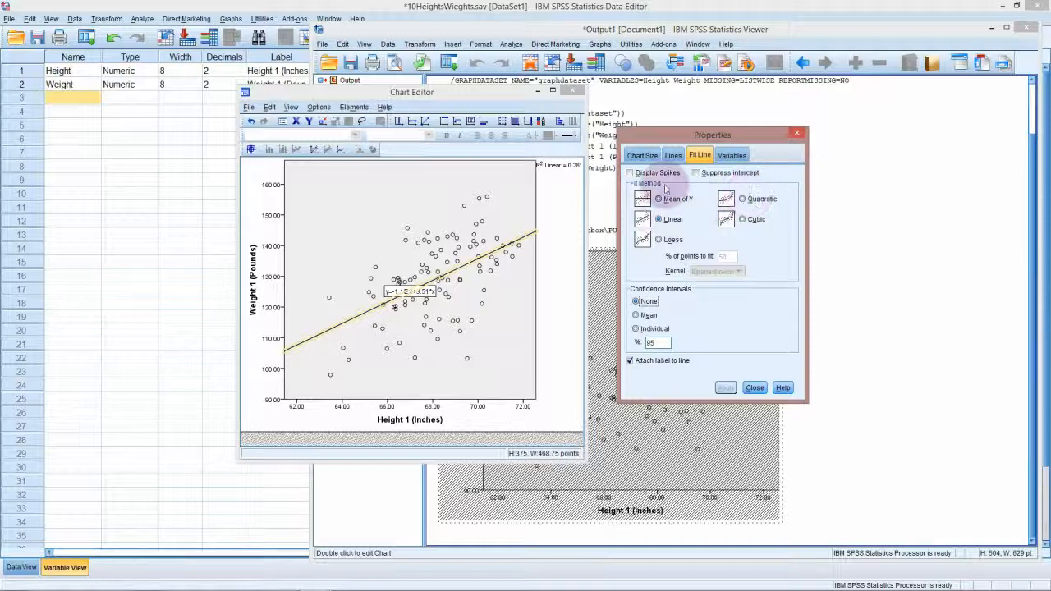
left_click(753, 387)
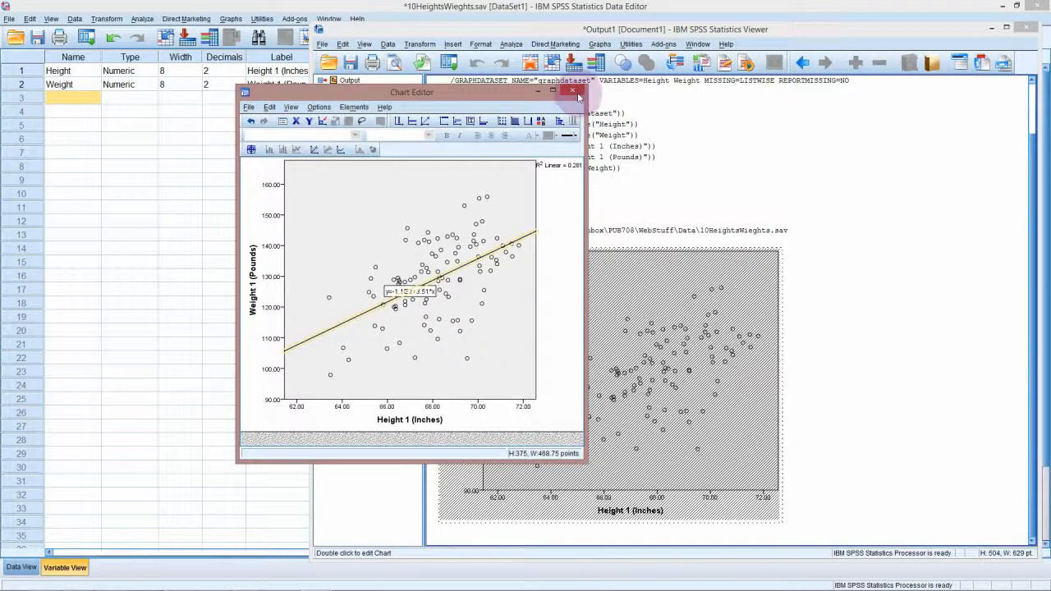
left_click(578, 97)
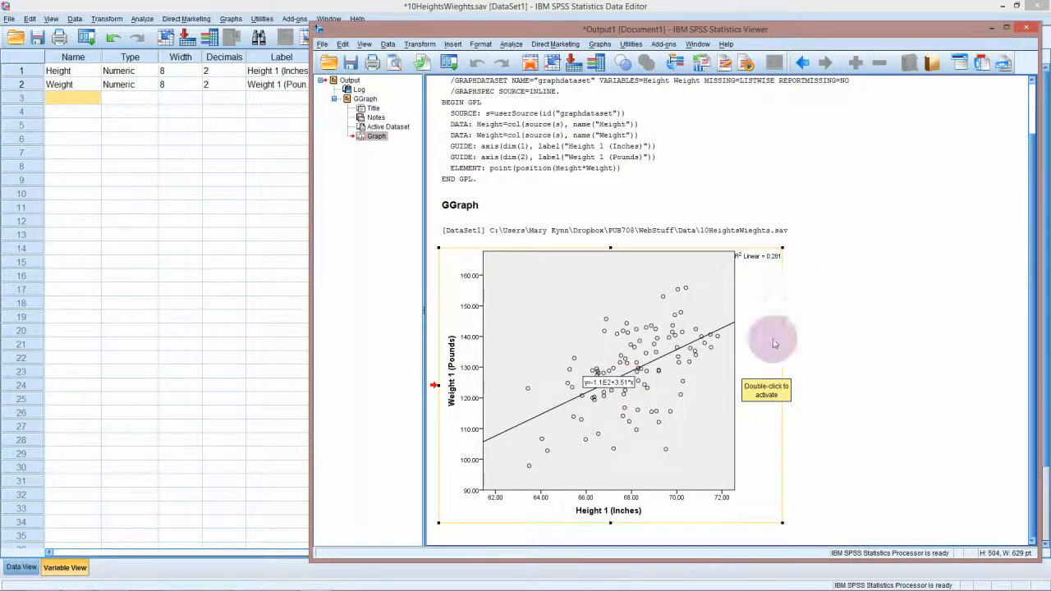
Set up a linear regression with Weight 1 (Pounds) as the dependent and Height 1 (Inches) as the independent variable.
left_click(511, 45)
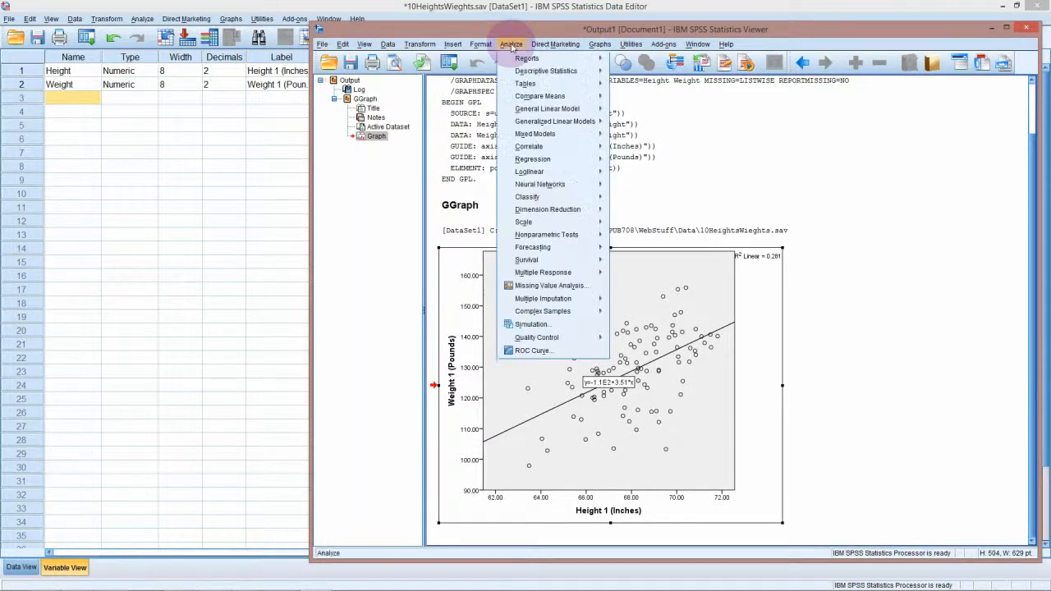
left_click(511, 46)
left_click(511, 46)
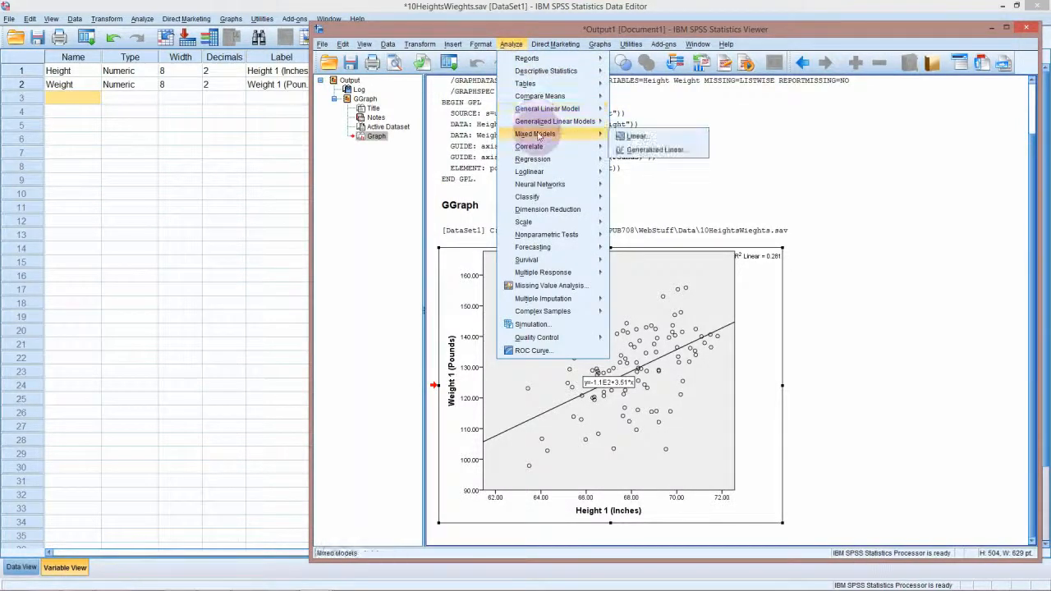
mouse_move(542, 159)
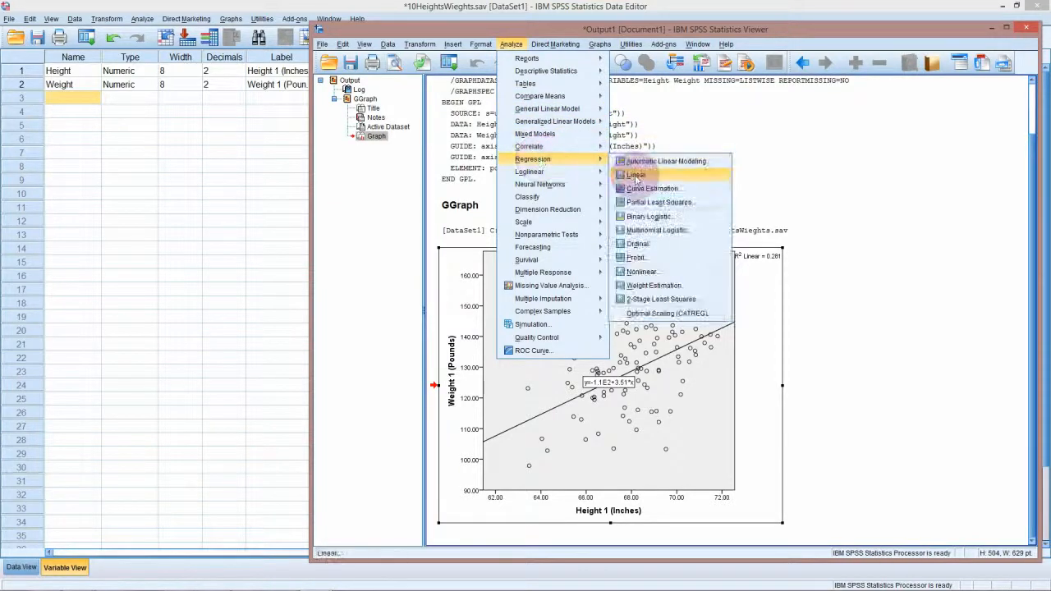
left_click(636, 176)
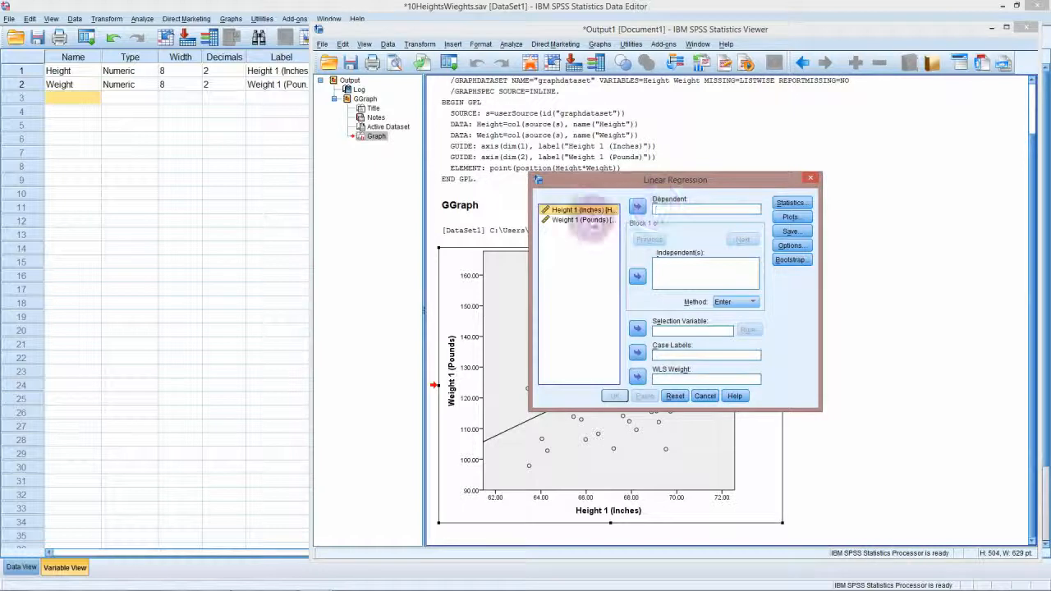
left_click(591, 223)
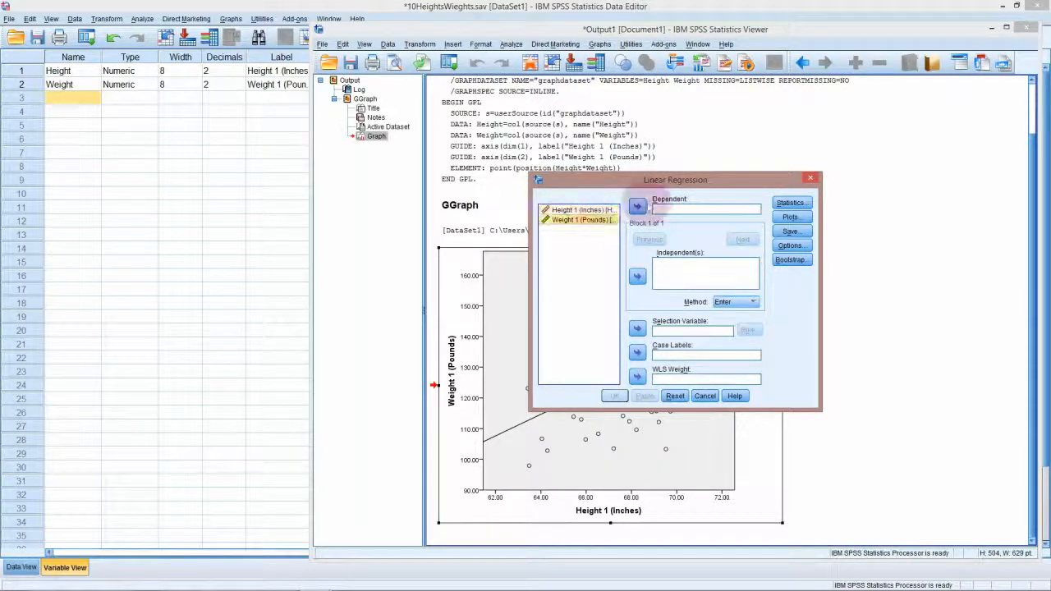
left_click(638, 207)
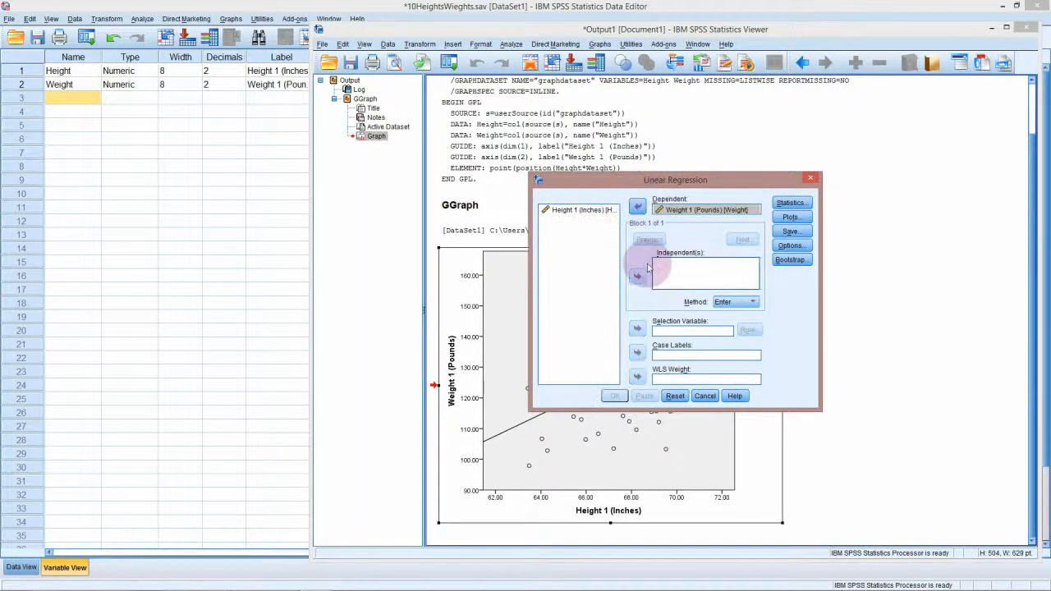
left_click(582, 212)
left_click(637, 277)
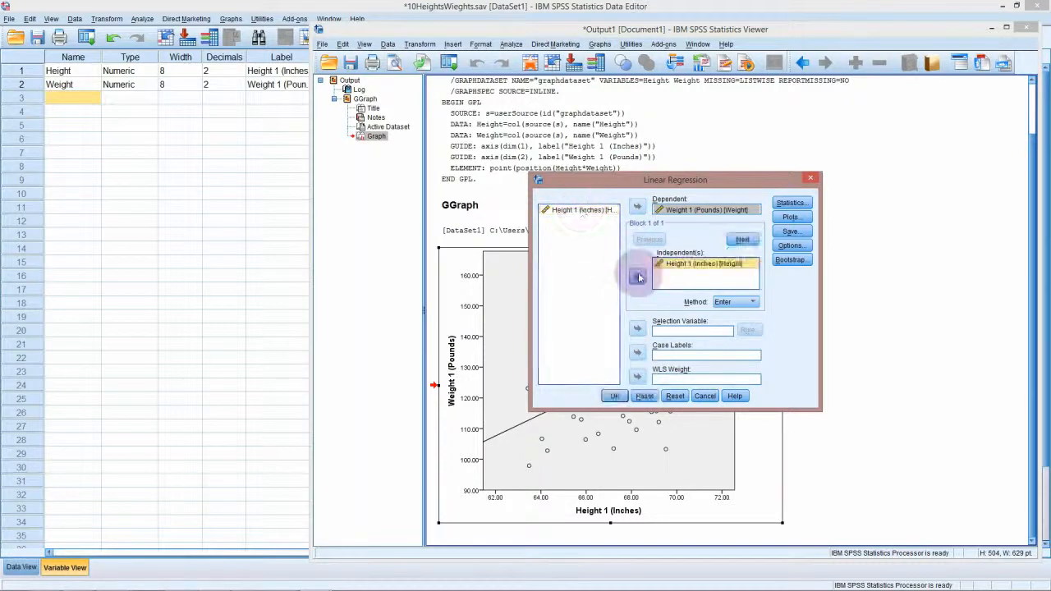
left_click(638, 277)
left_click(638, 277)
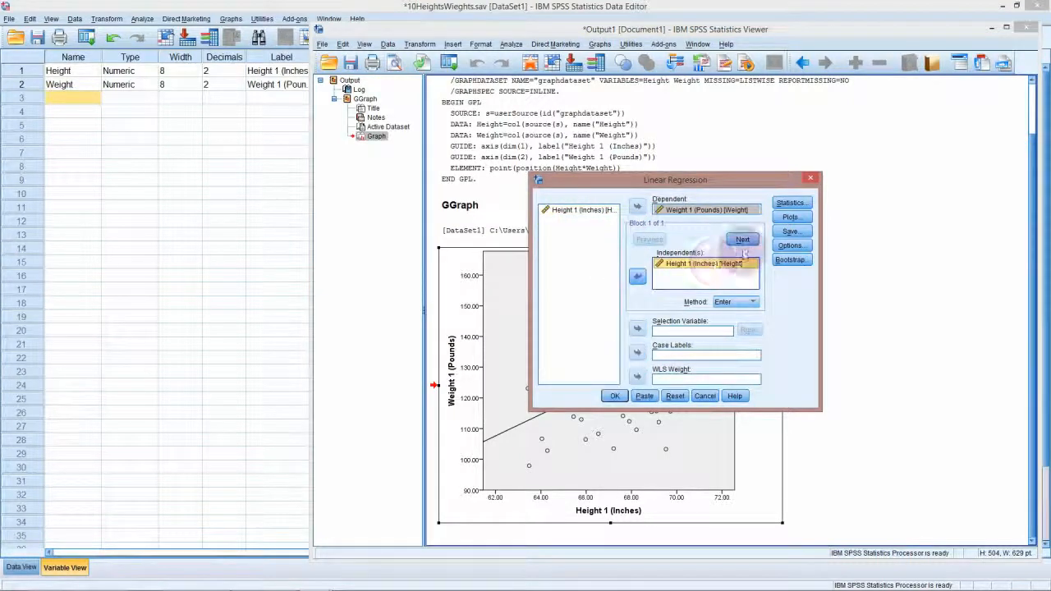
Keep the Estimates and Model fit statistics and request a histogram and a normal probability plot of the standardized residuals.
left_click(792, 203)
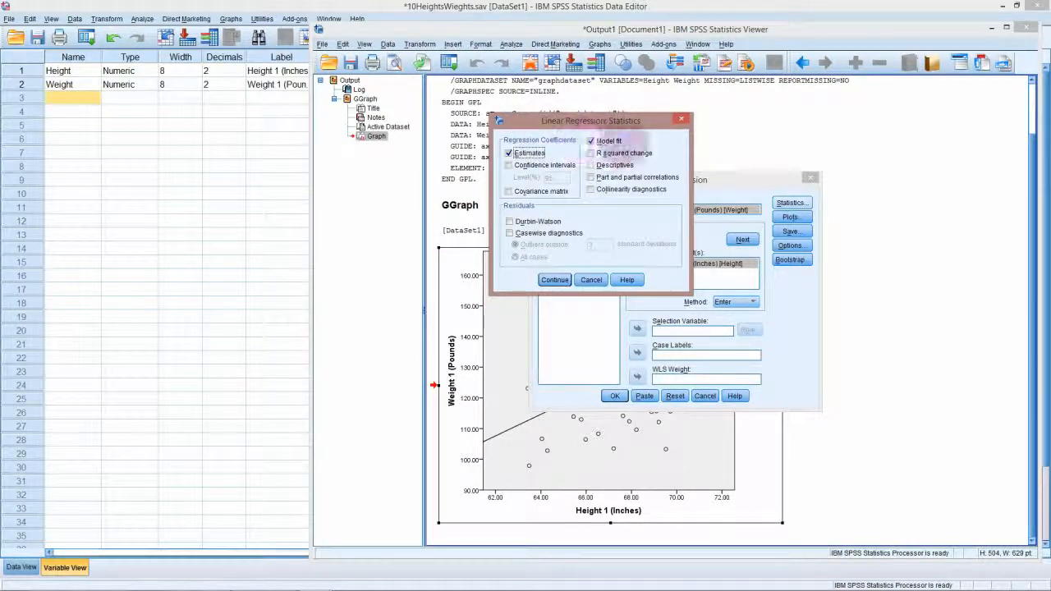
left_click(555, 280)
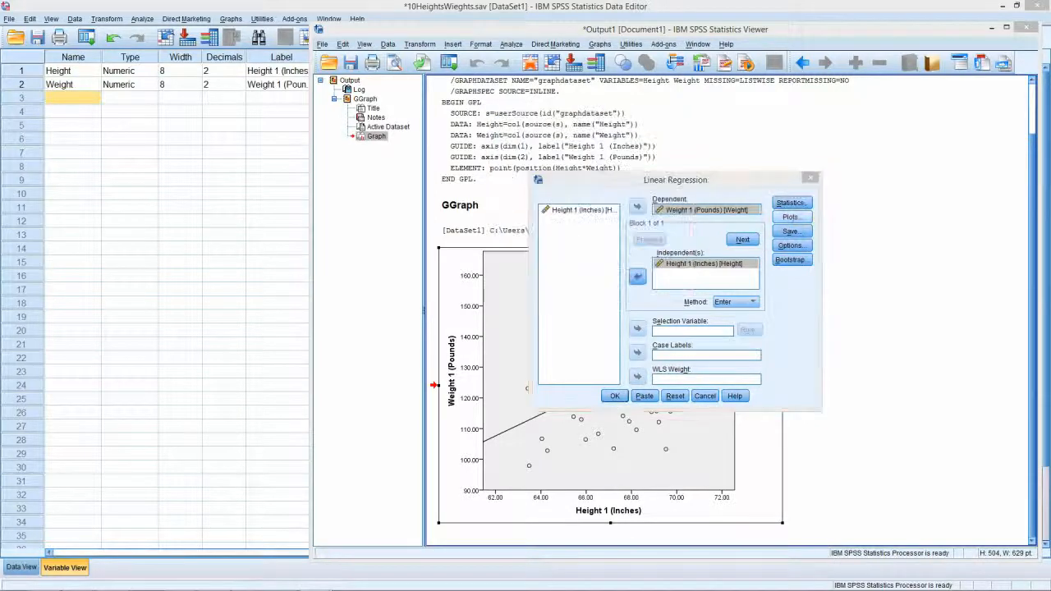
left_click(790, 216)
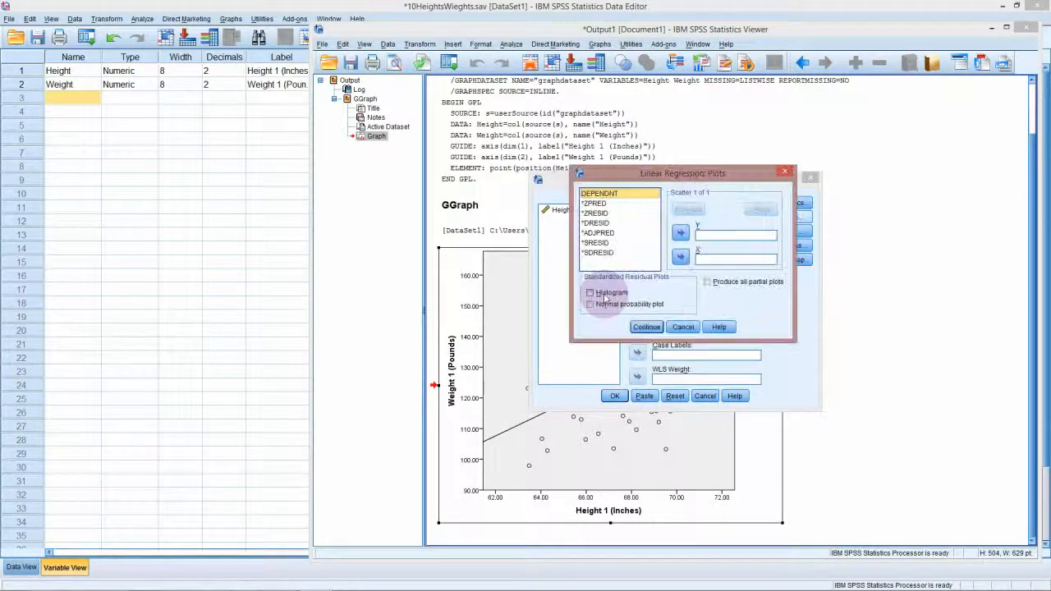
left_click(607, 293)
left_click(626, 303)
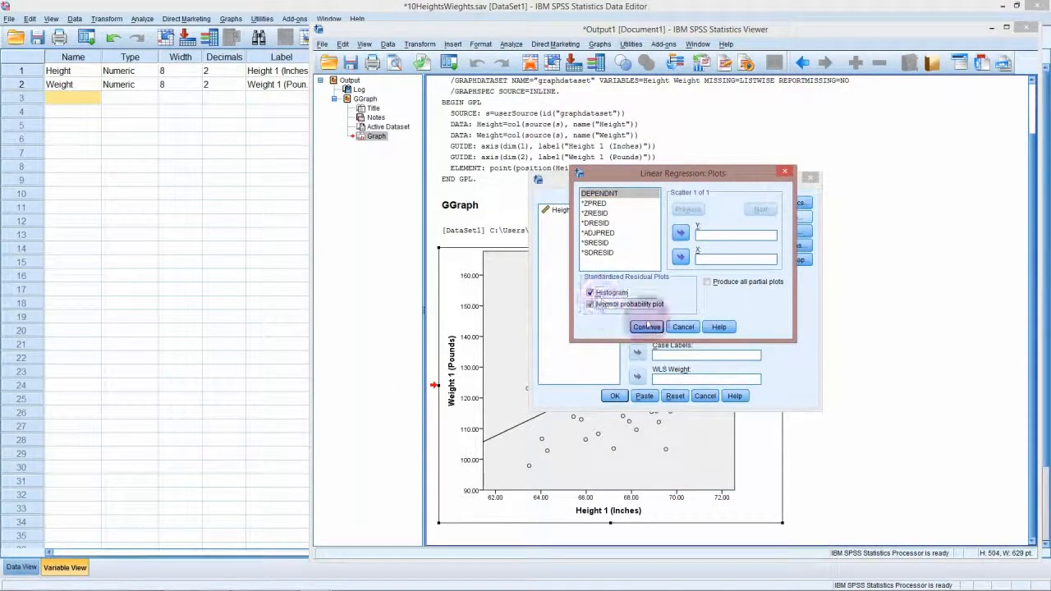
left_click(646, 326)
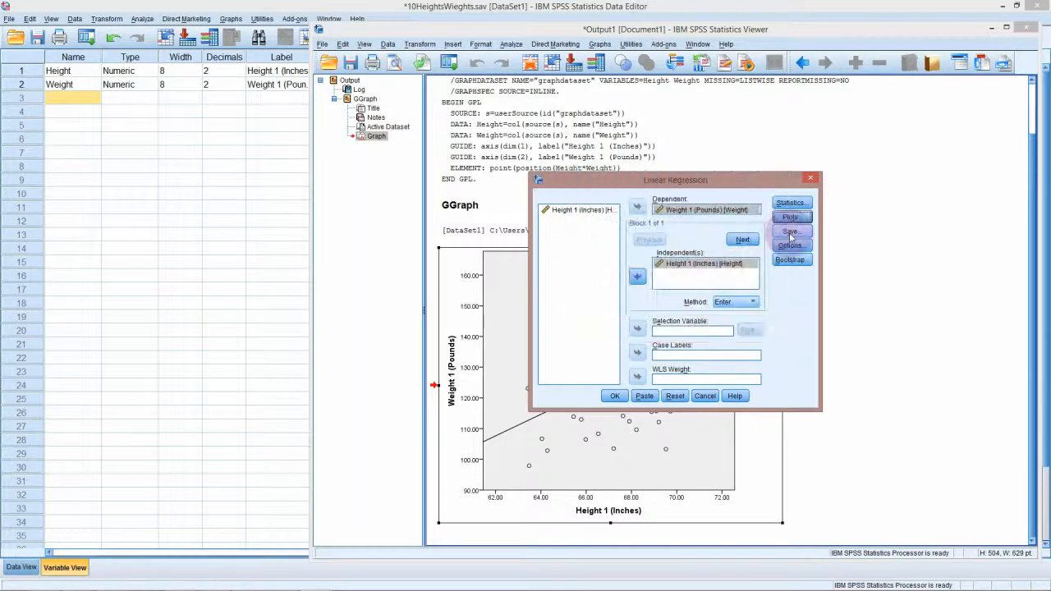
Set the regression to save unstandardized predicted values and standardized residuals.
left_click(790, 230)
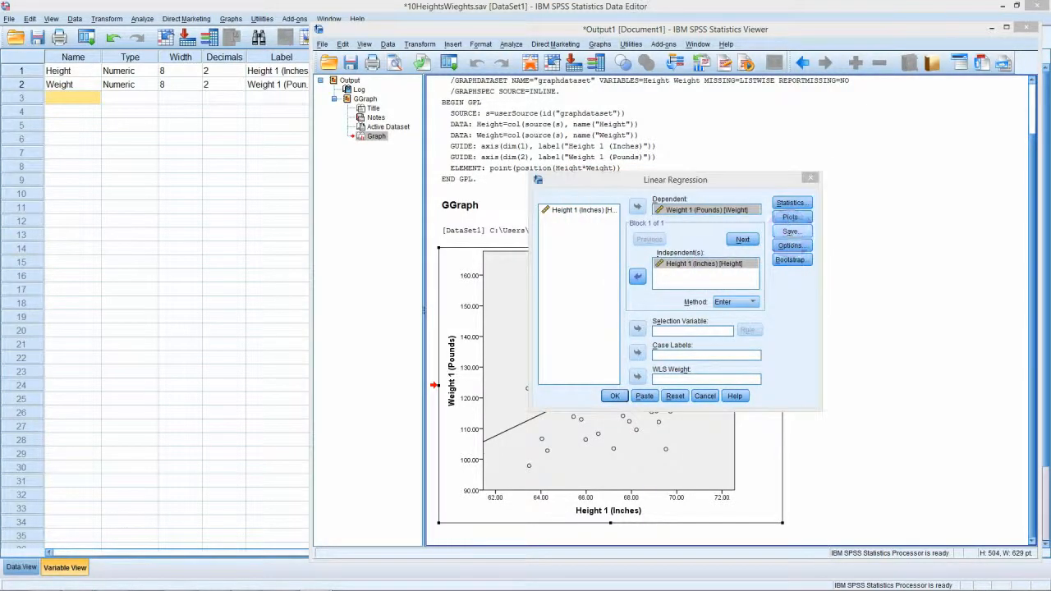
left_click_drag(703, 204, 758, 127)
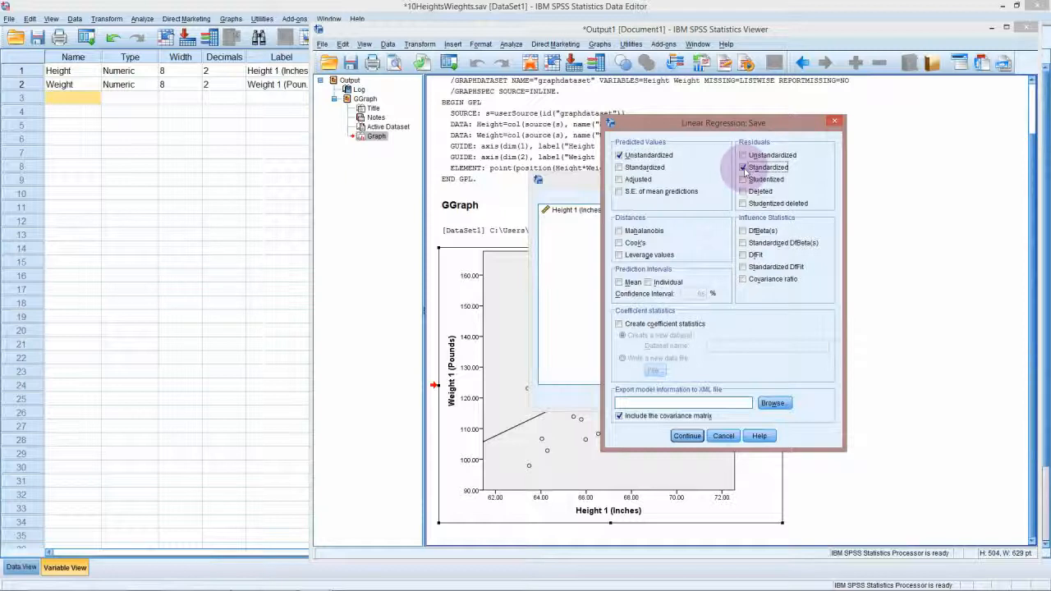
left_click(686, 435)
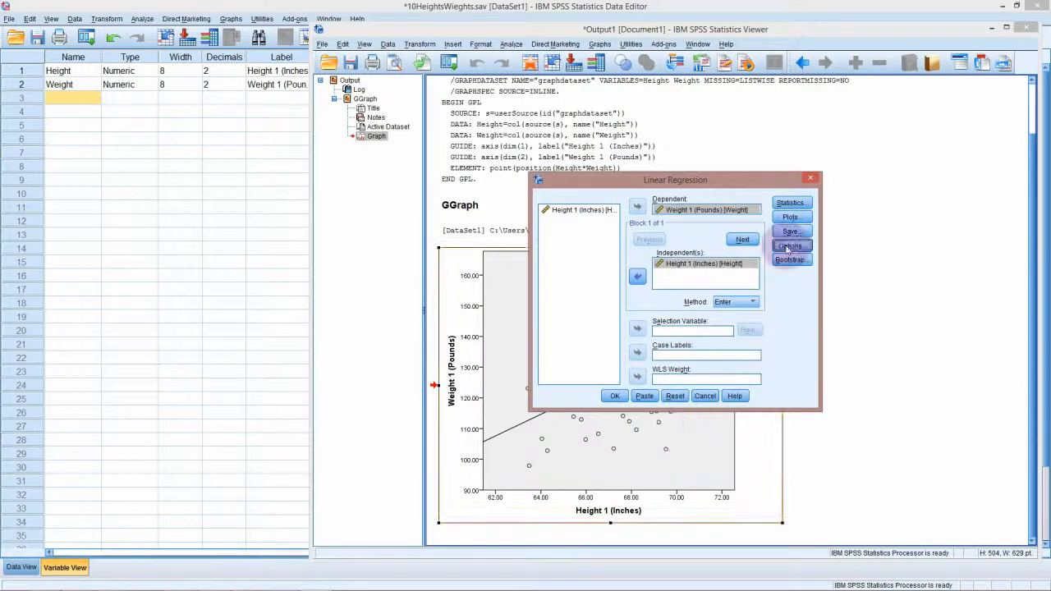
Keep the constant in the equation and listwise exclusion of missing cases, and run the linear regression.
left_click(788, 245)
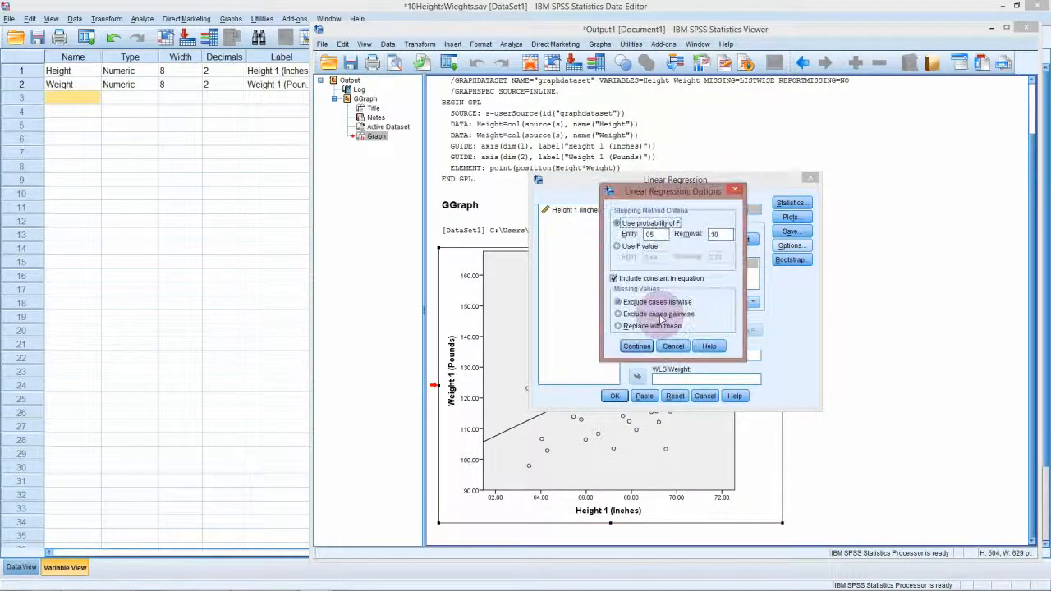
left_click(636, 346)
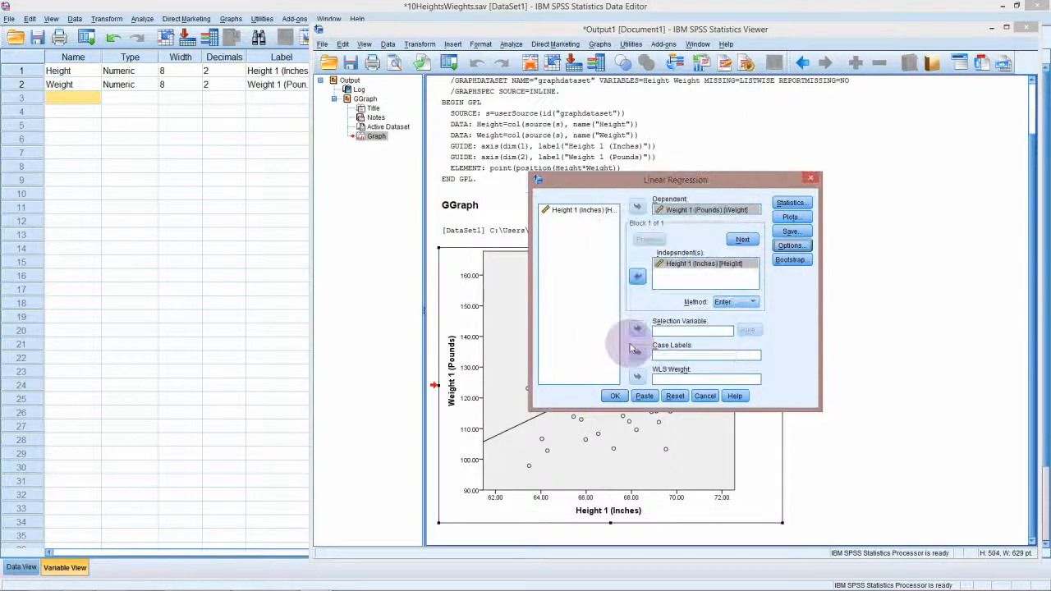
left_click(614, 397)
left_click(614, 396)
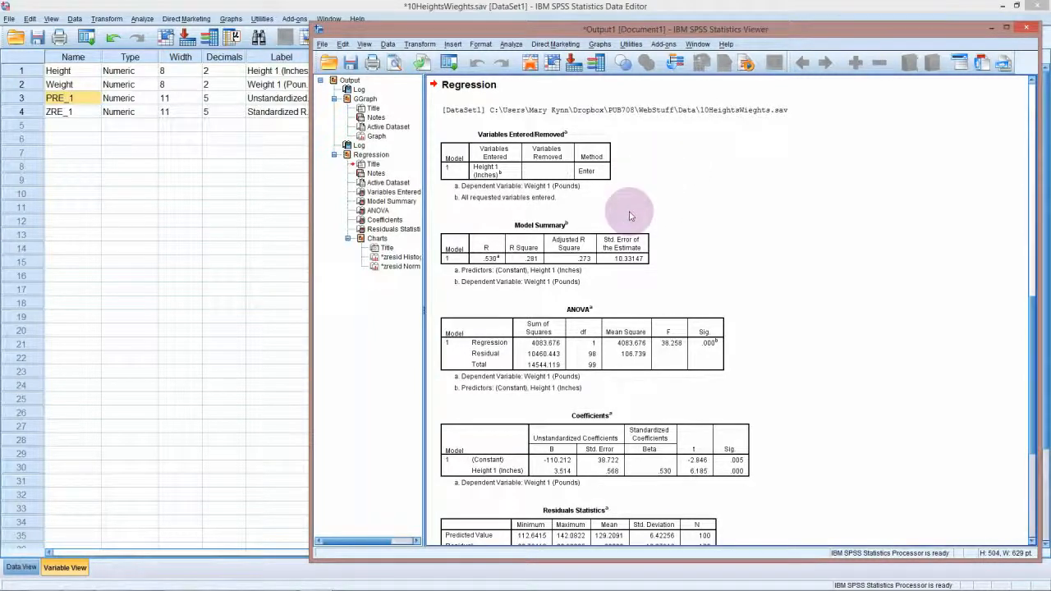
Examine the regression tables, the histogram of standardized residuals and the normal P-P plot in the output.
scroll(641, 230, "down", 5)
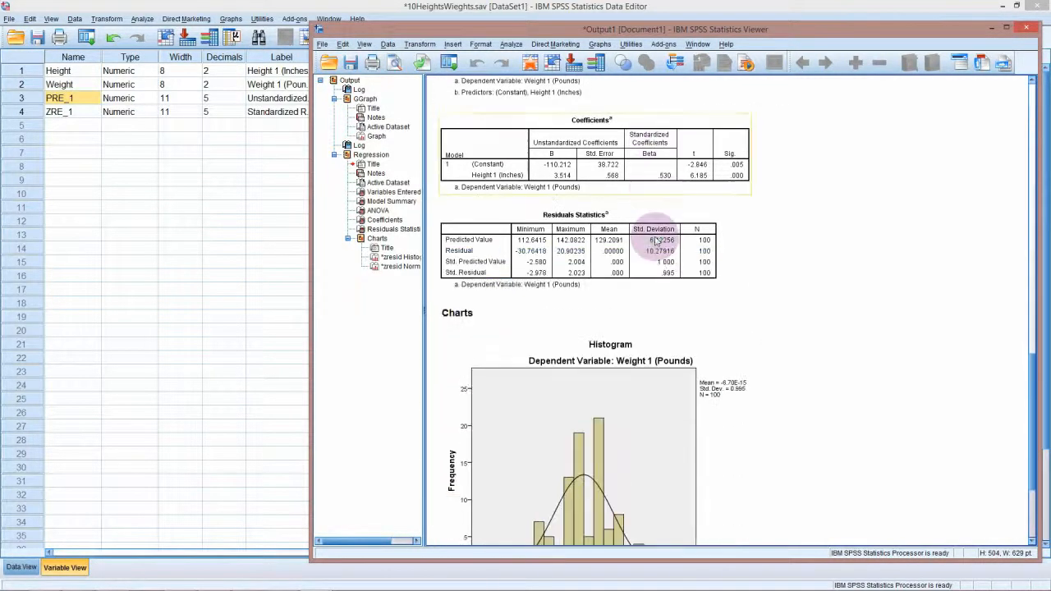
scroll(655, 242, "up", 3)
scroll(655, 242, "down", 6)
scroll(655, 241, "up", 2)
scroll(655, 241, "down", 2)
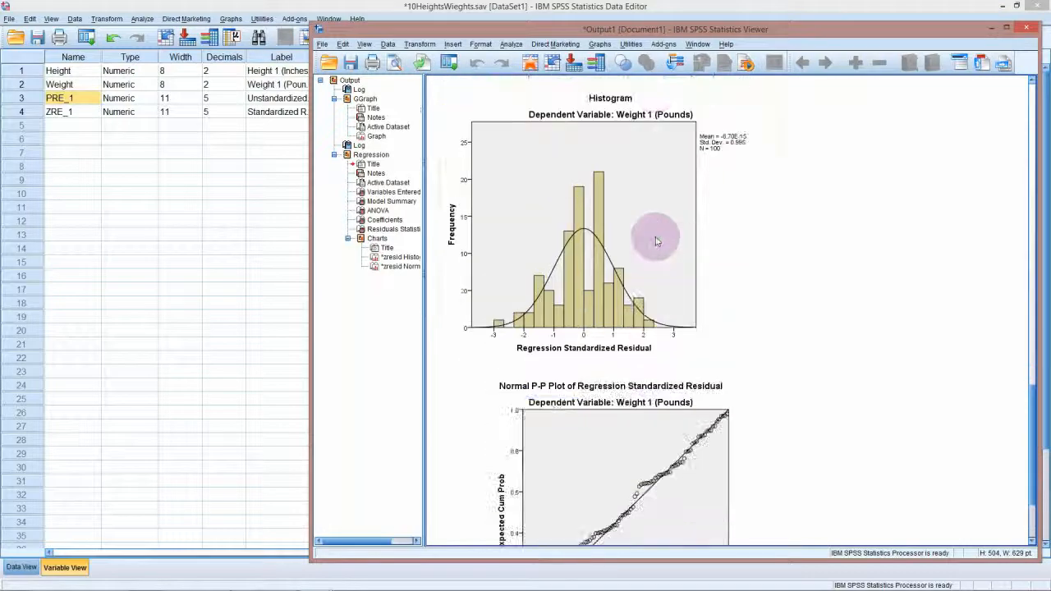
scroll(657, 239, "up", 2)
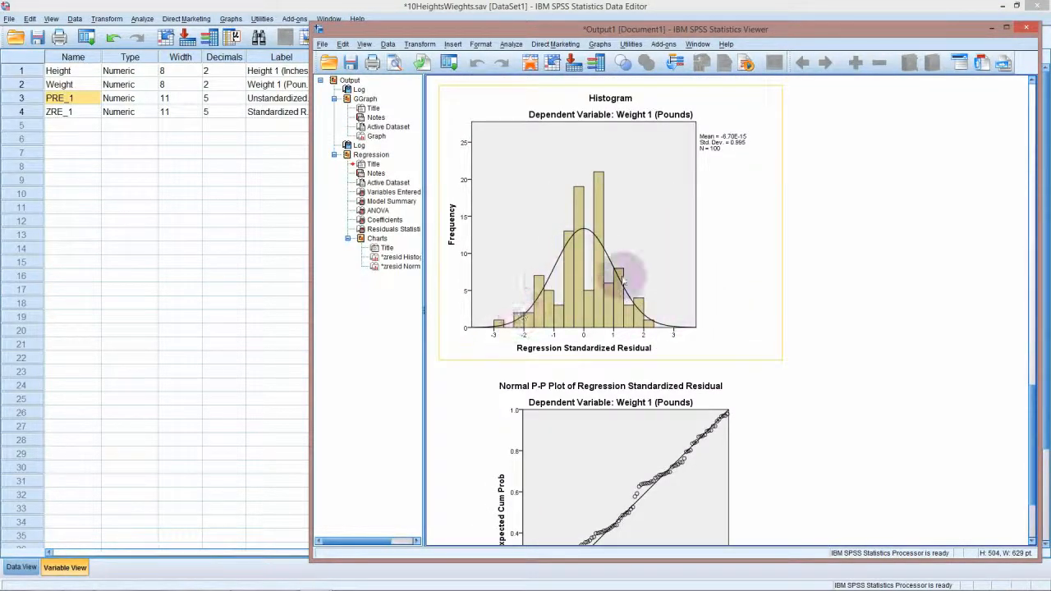
scroll(607, 262, "down", 2)
scroll(624, 260, "up", 1)
scroll(633, 257, "down", 2)
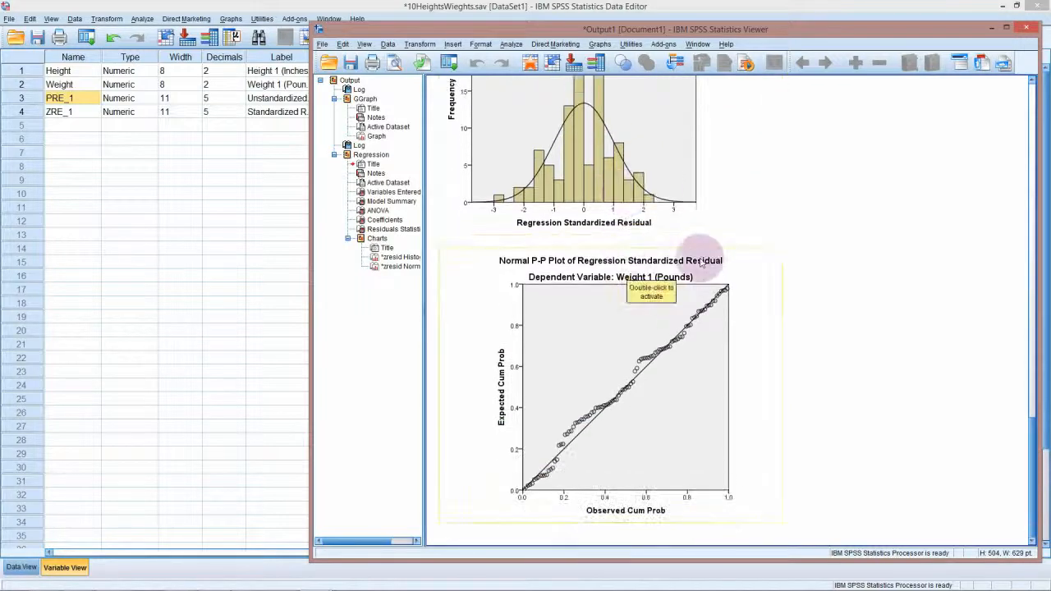
scroll(692, 270, "up", 1)
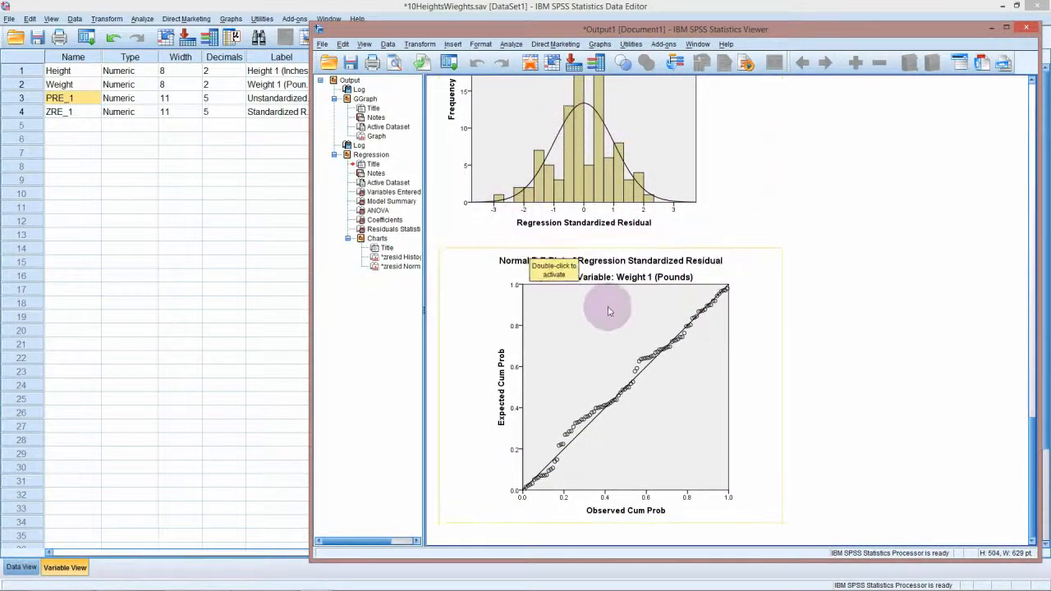
left_click(737, 355)
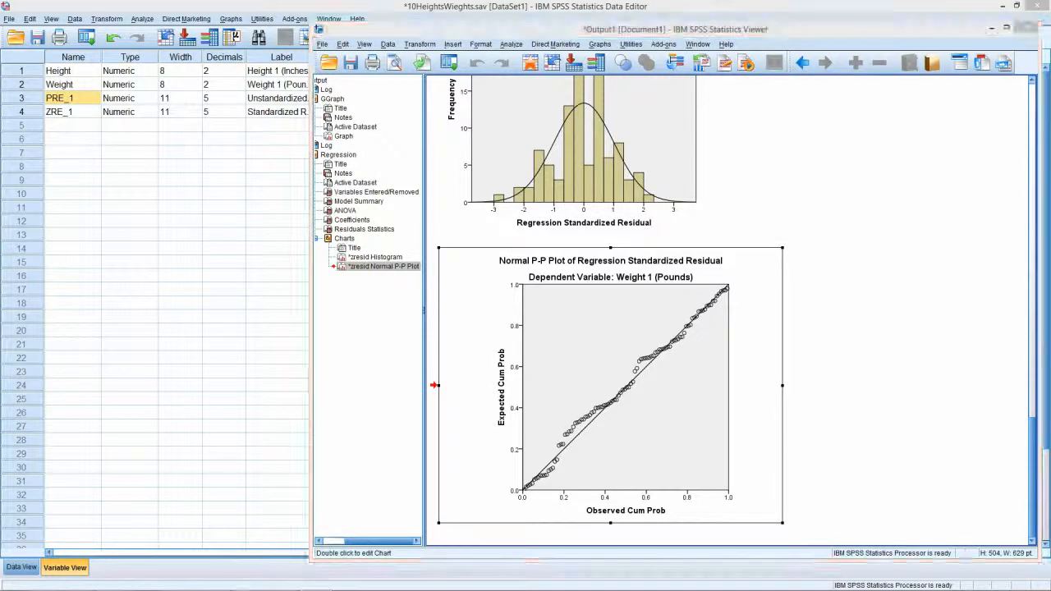
Create a scatter plot in the Chart Builder with Unstandardized Predicted Value on the x-axis and Standardized Residual on the y-axis.
left_click(206, 5)
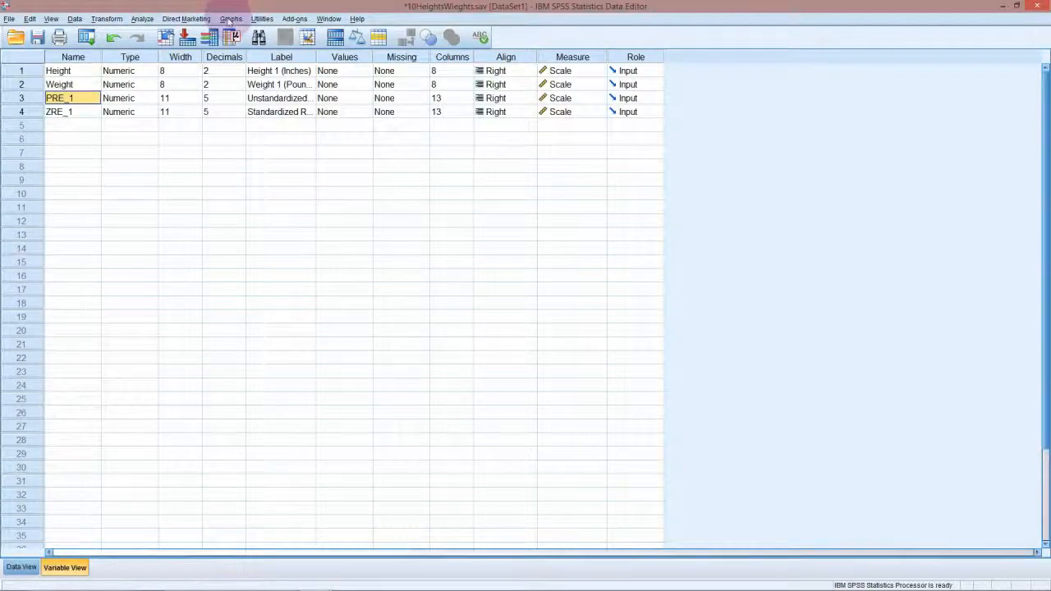
left_click(230, 19)
left_click(231, 19)
left_click(230, 20)
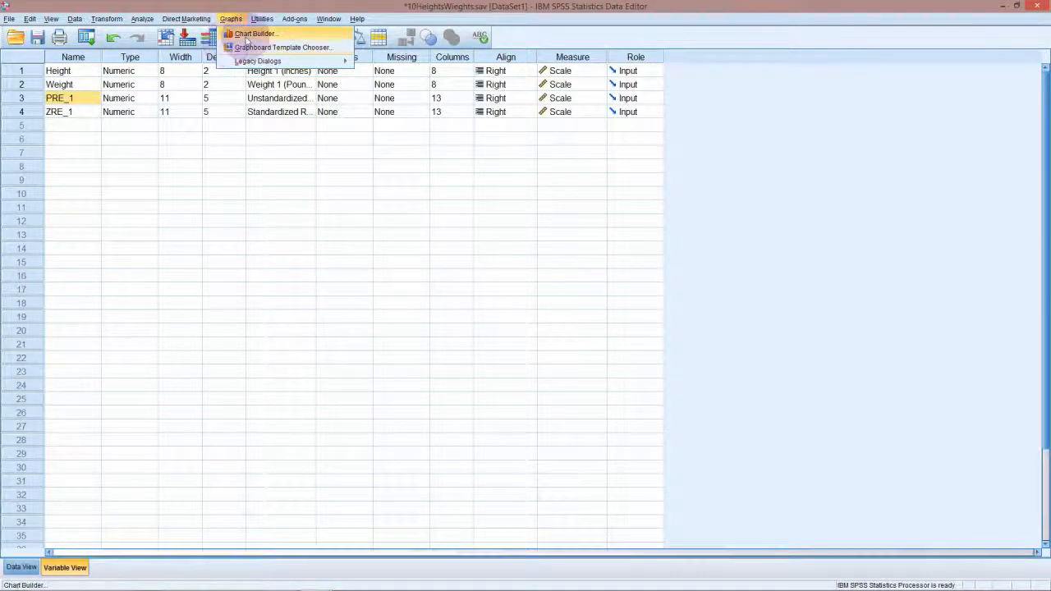
left_click(246, 34)
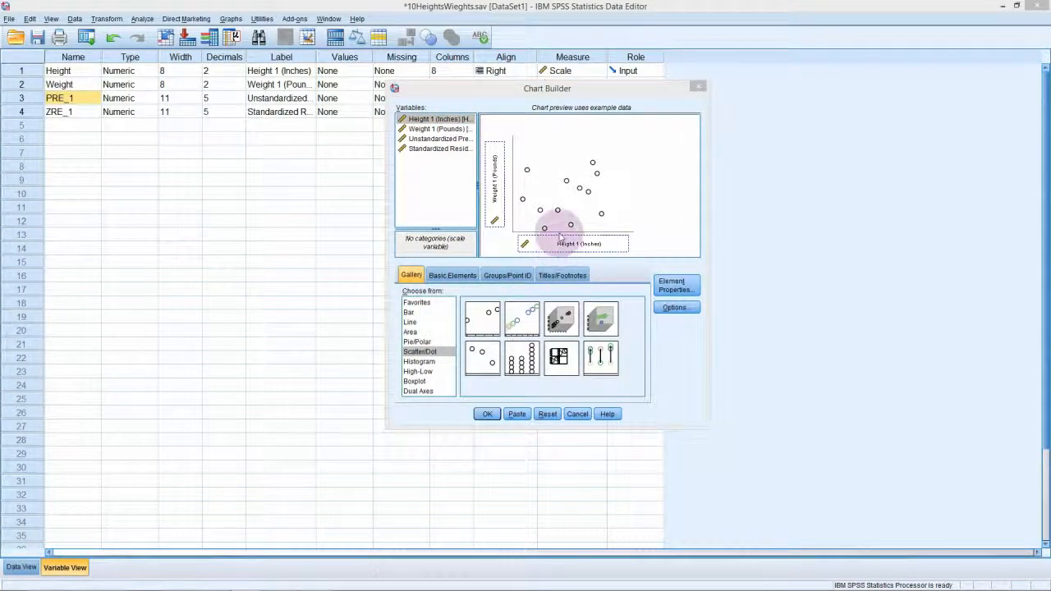
left_click_drag(450, 141, 533, 239)
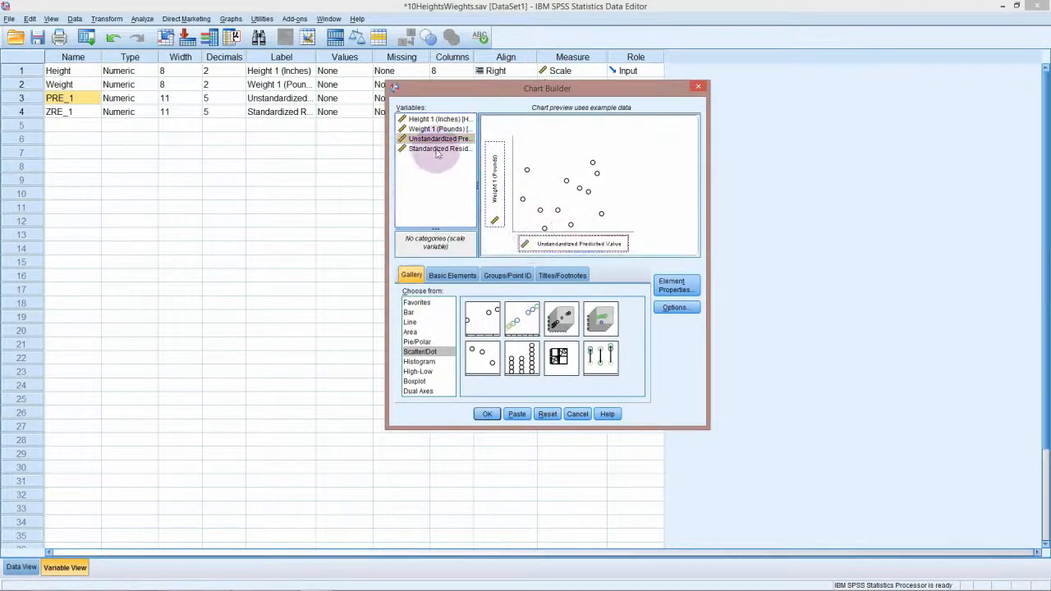
left_click_drag(438, 151, 493, 169)
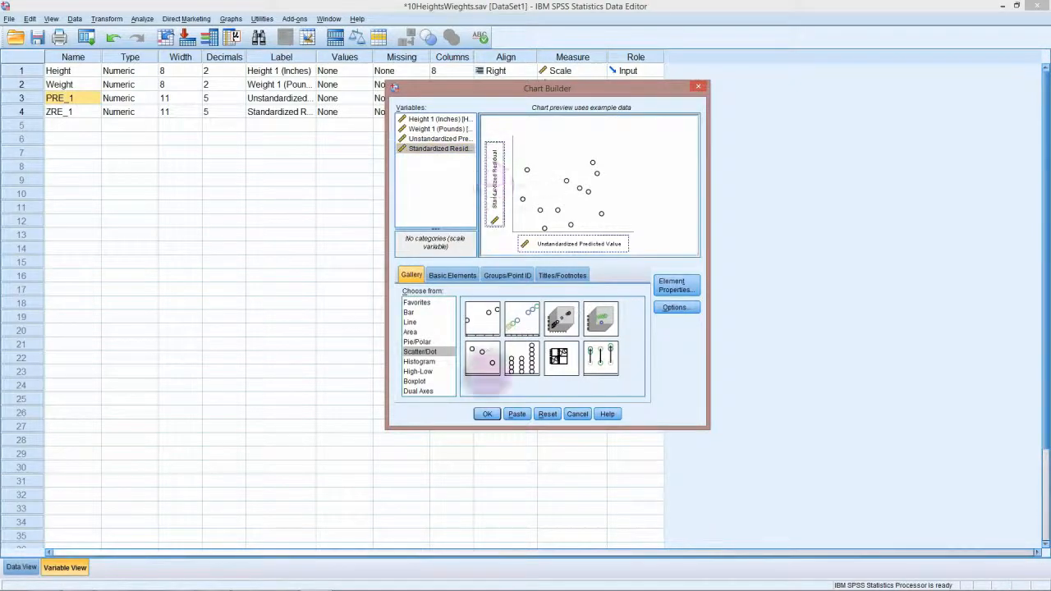
left_click(487, 413)
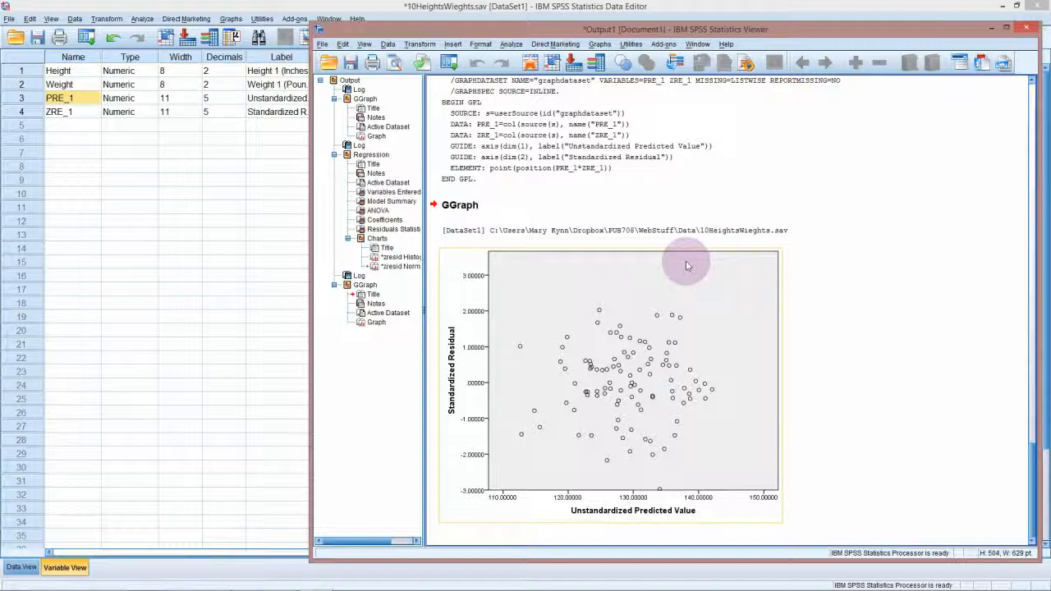
left_click(551, 206)
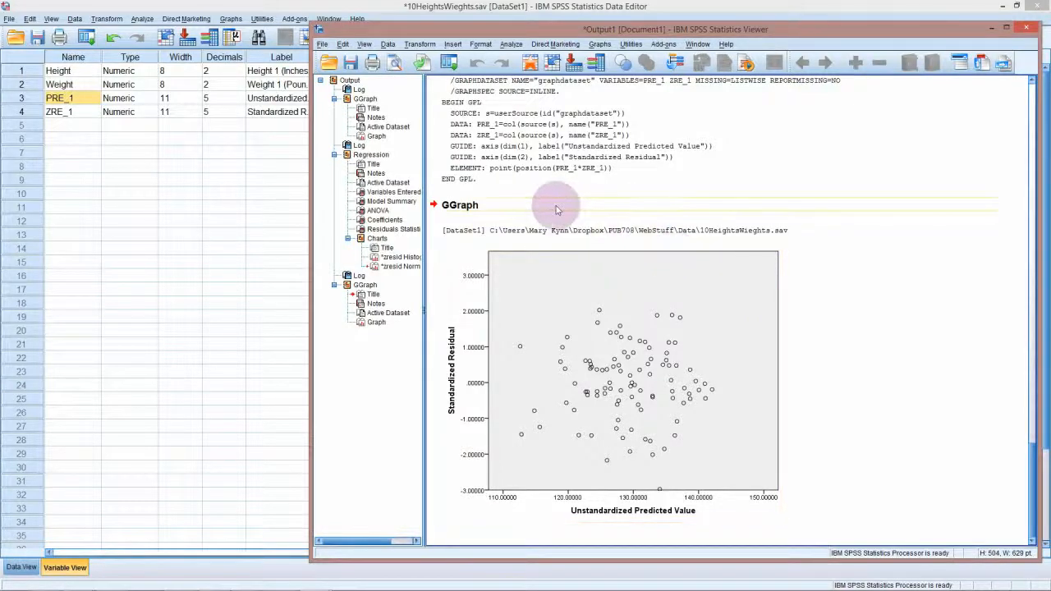
left_click(535, 234)
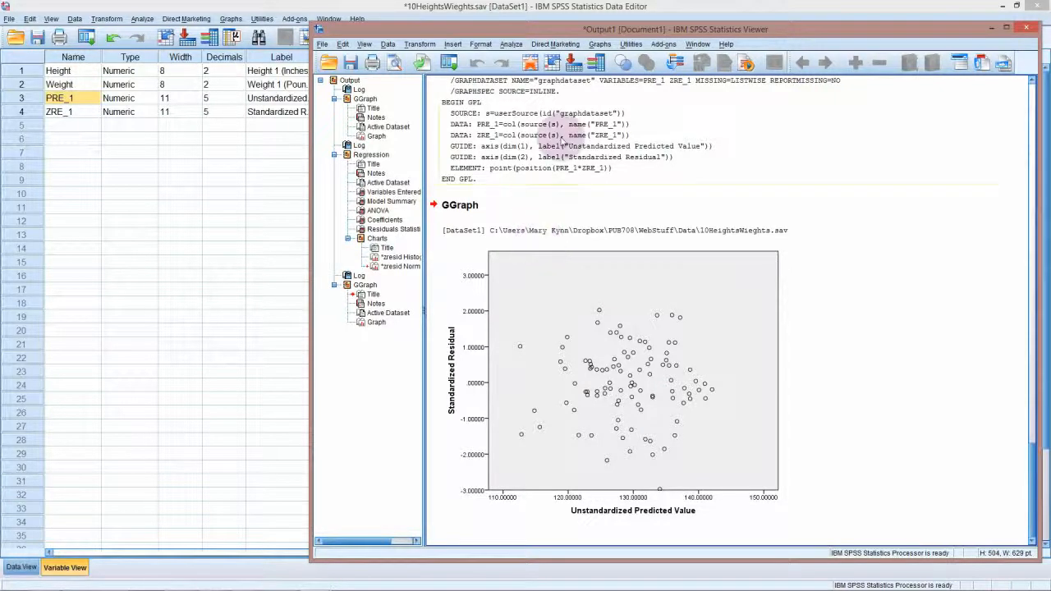
left_click(606, 100)
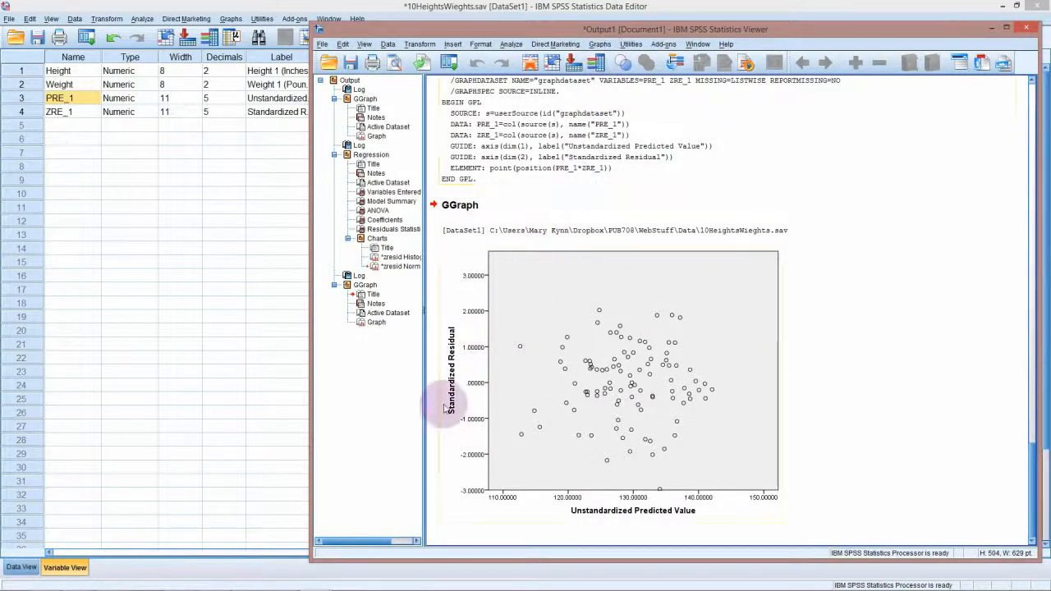
left_click(458, 361)
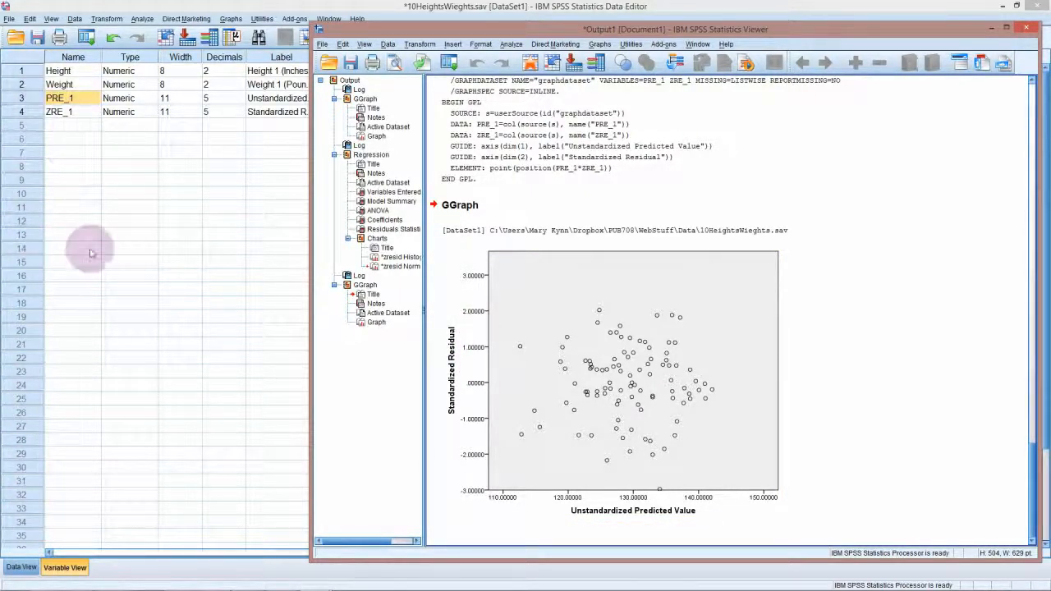
Start defining a simple legacy line chart that shows values of individual cases.
left_click(604, 45)
left_click(607, 48)
left_click(604, 46)
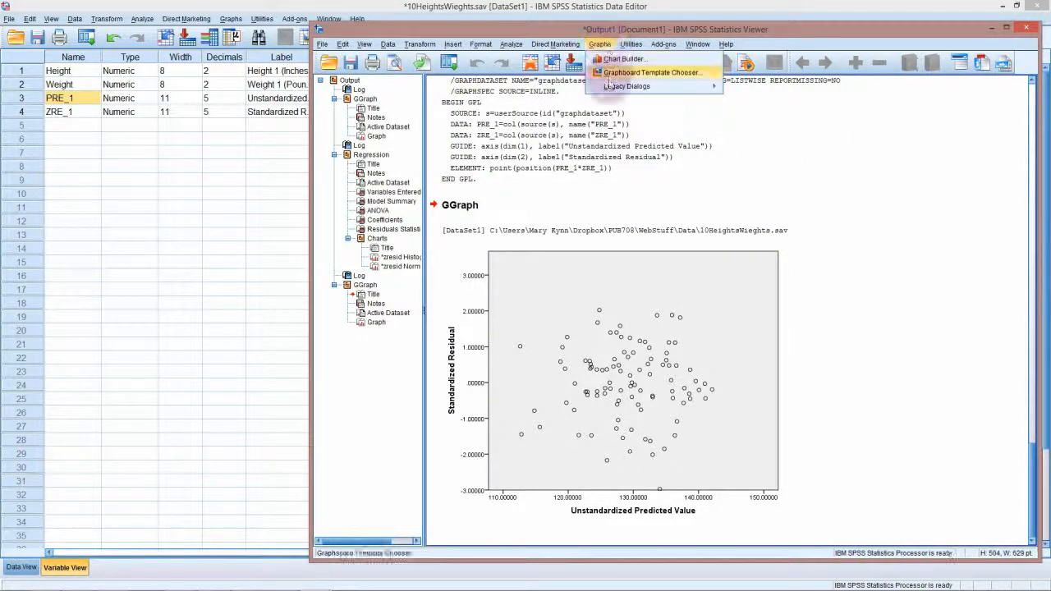
mouse_move(612, 87)
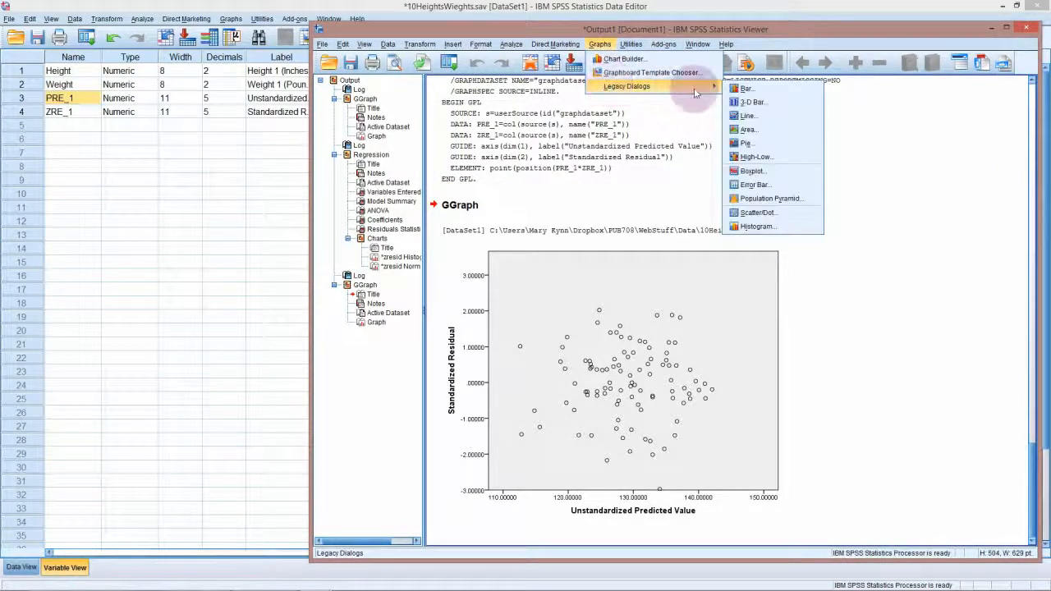
left_click(749, 117)
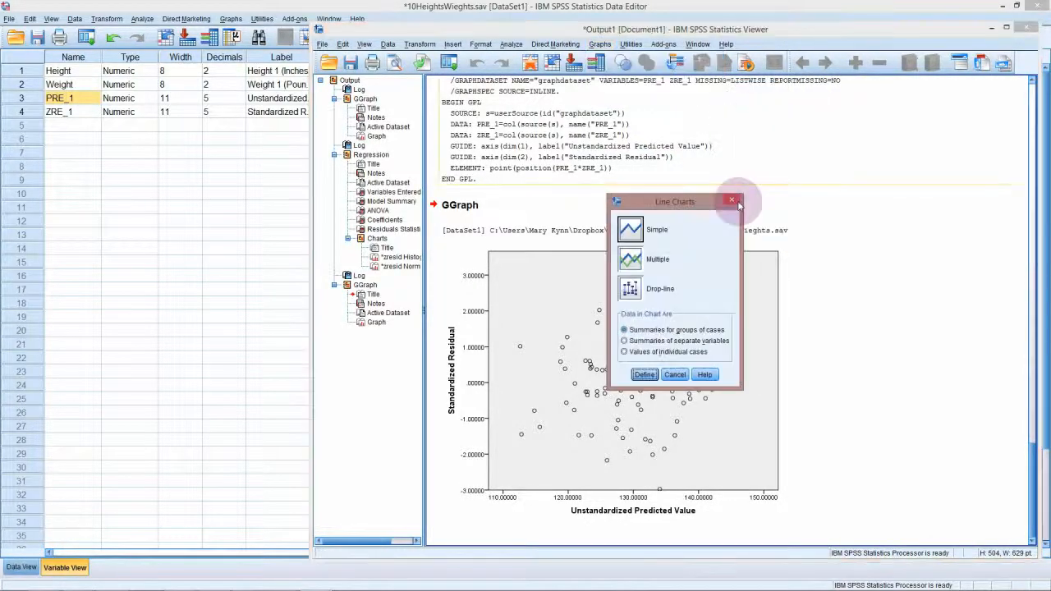
left_click(632, 235)
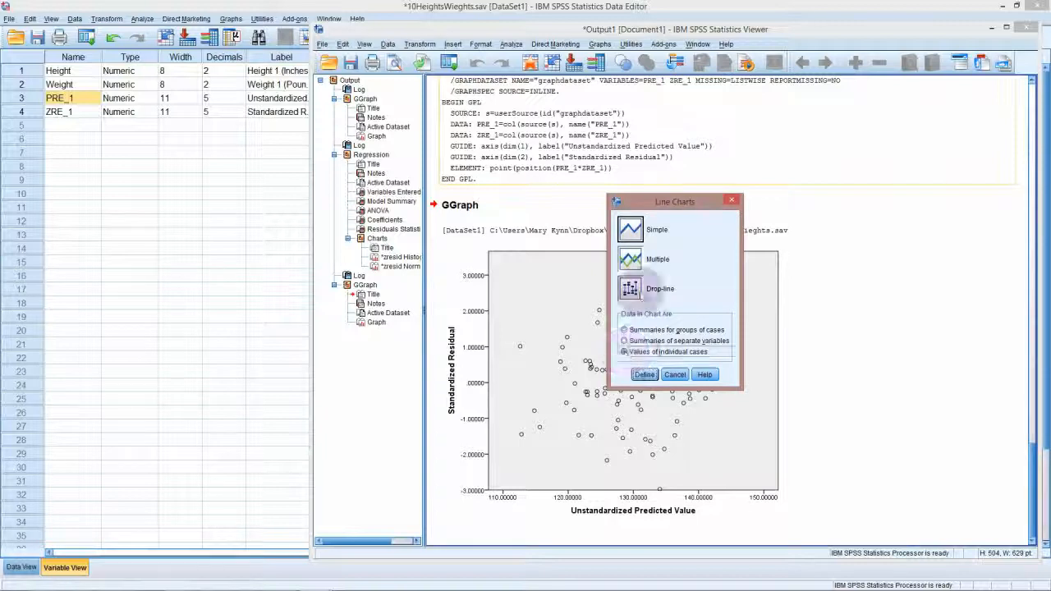
left_click(624, 351)
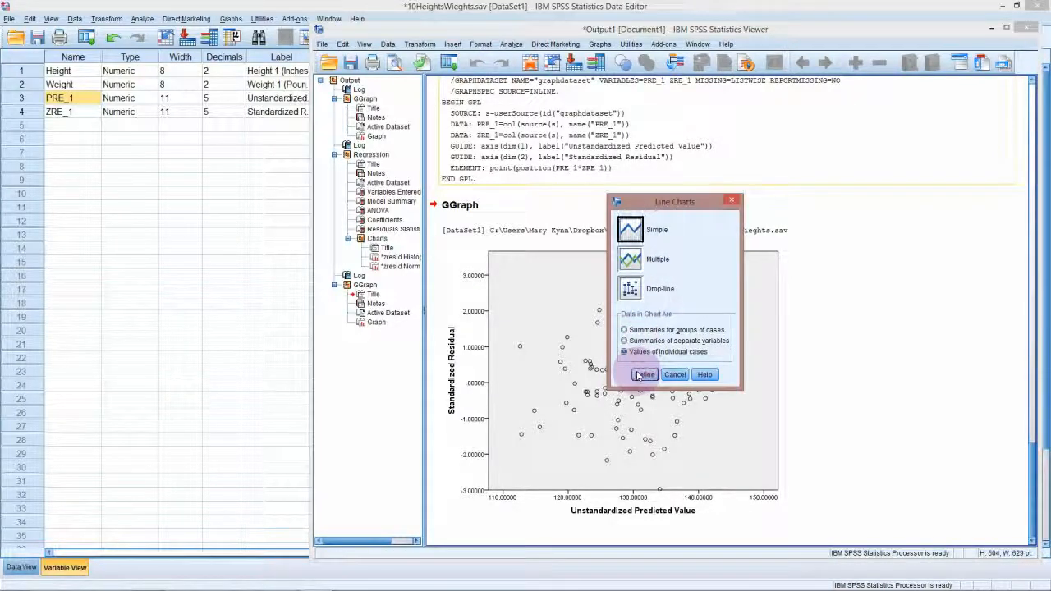
left_click(640, 375)
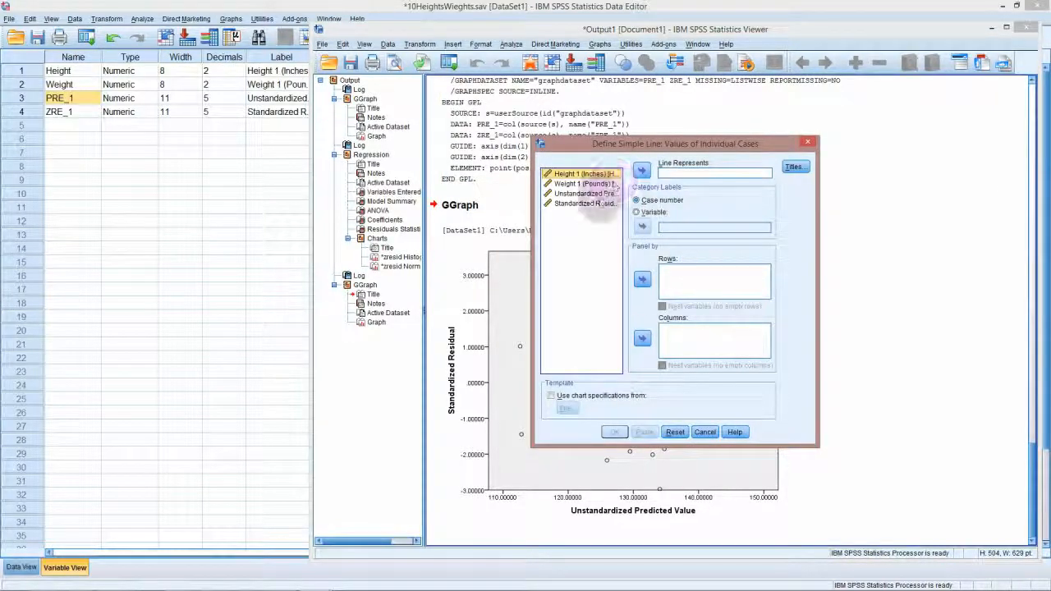
Make the line represent Standardized Residual, keep the case number as category labels, and create the chart.
left_click(583, 202)
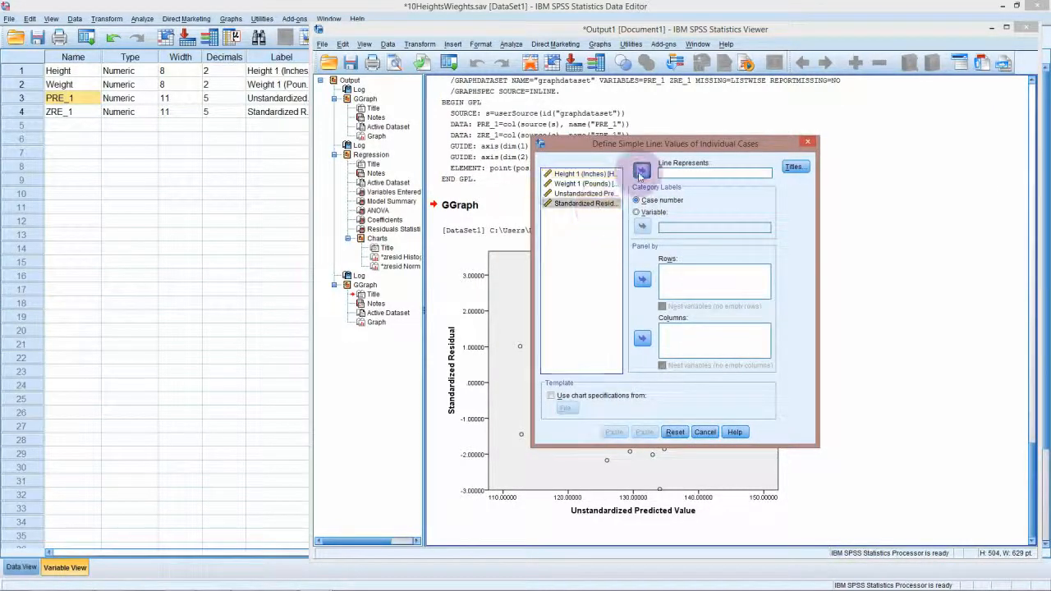
left_click(641, 170)
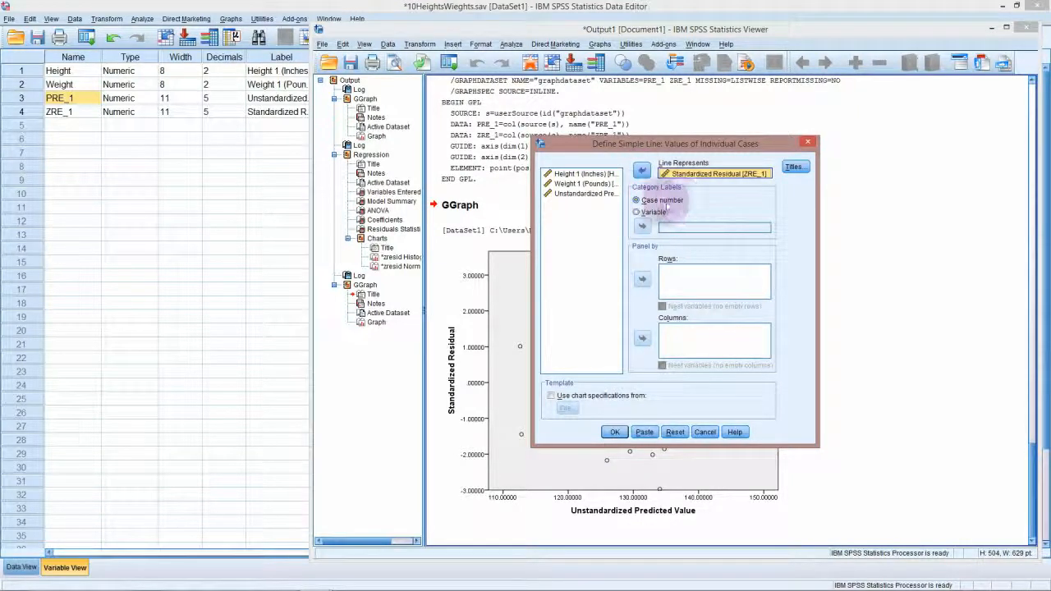
left_click(615, 431)
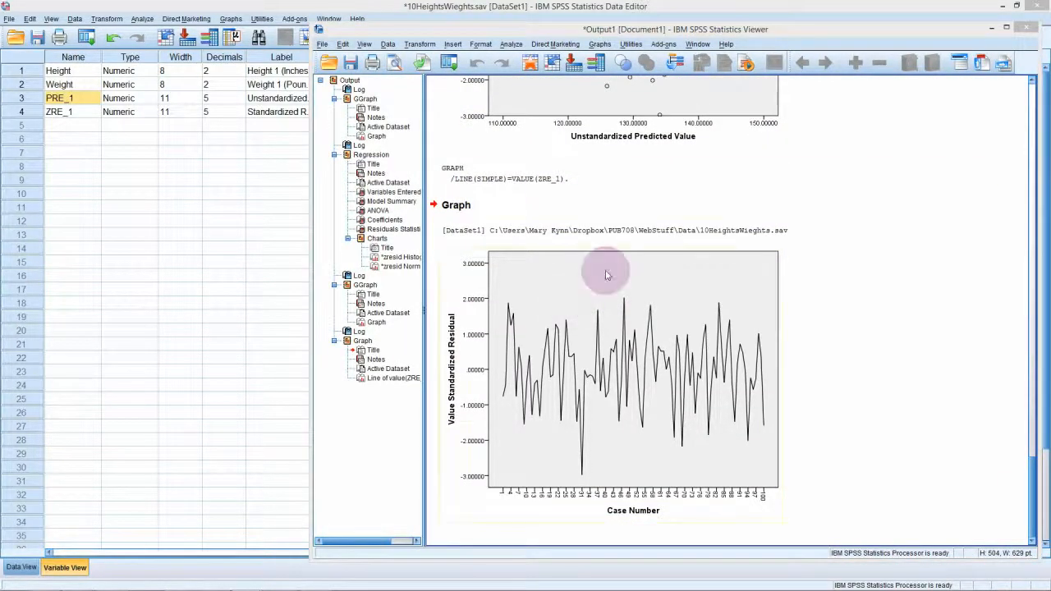
Examine the line chart of residuals by case number and review the regression's variables entered, model summary, ANOVA and coefficients tables.
left_click(610, 281)
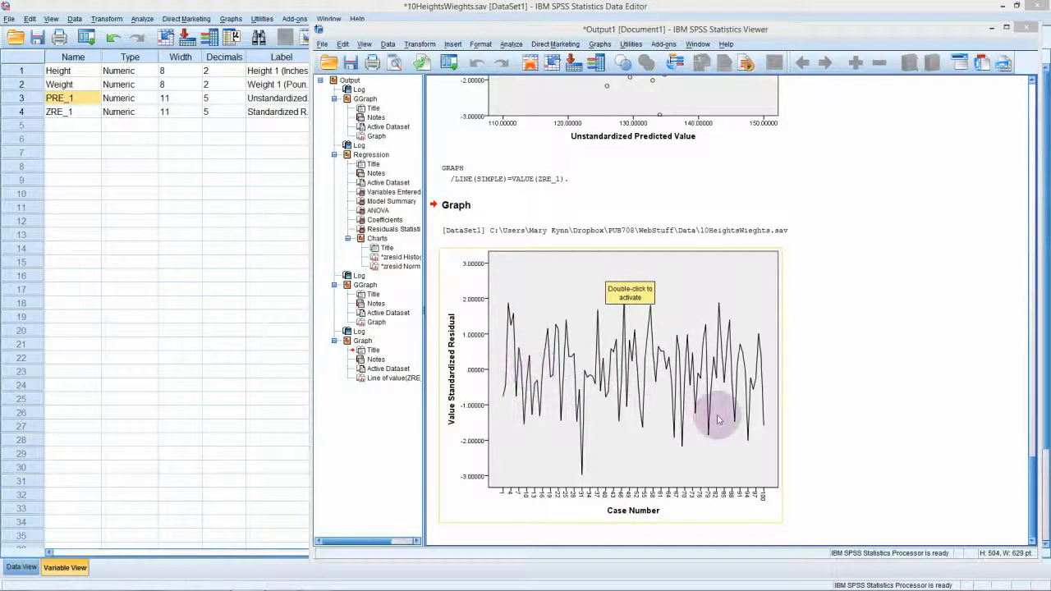
left_click(804, 410)
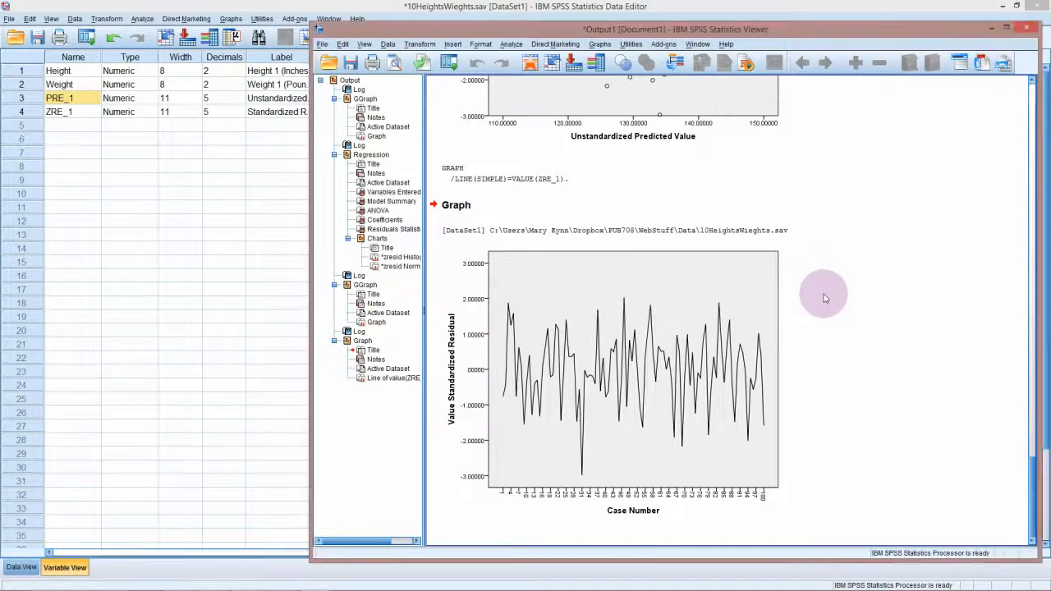
scroll(819, 288, "up", 15)
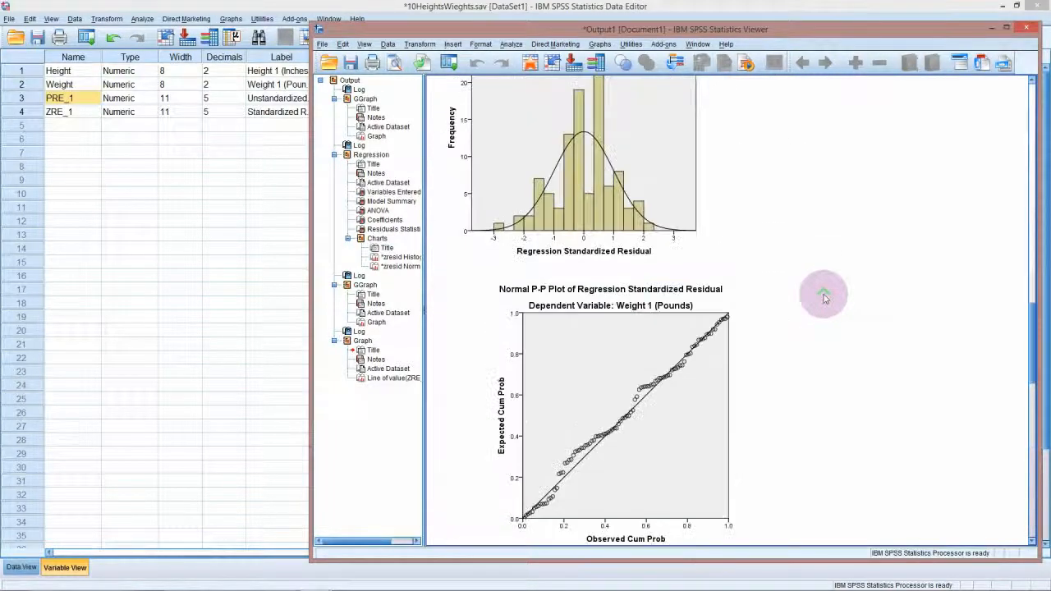
scroll(824, 297, "up", 15)
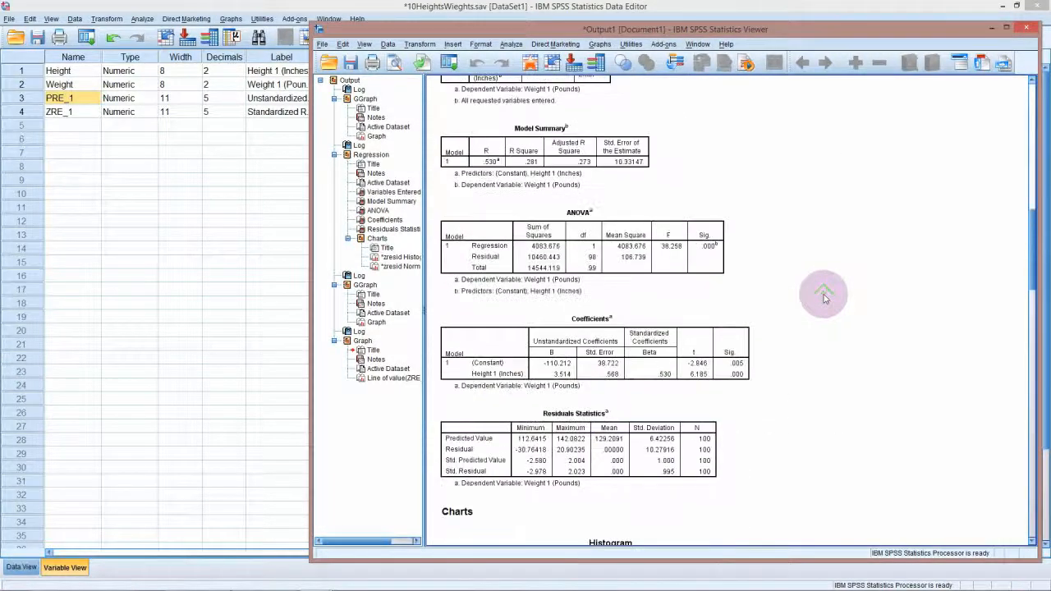
scroll(824, 297, "up", 3)
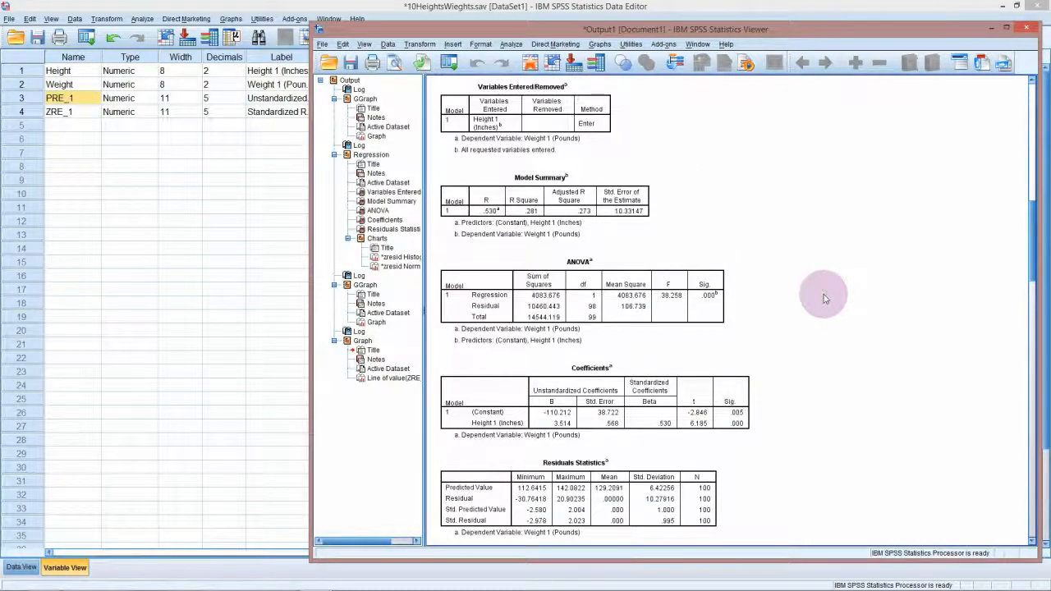
scroll(731, 257, "up", 1)
scroll(727, 254, "down", 1)
scroll(729, 256, "up", 1)
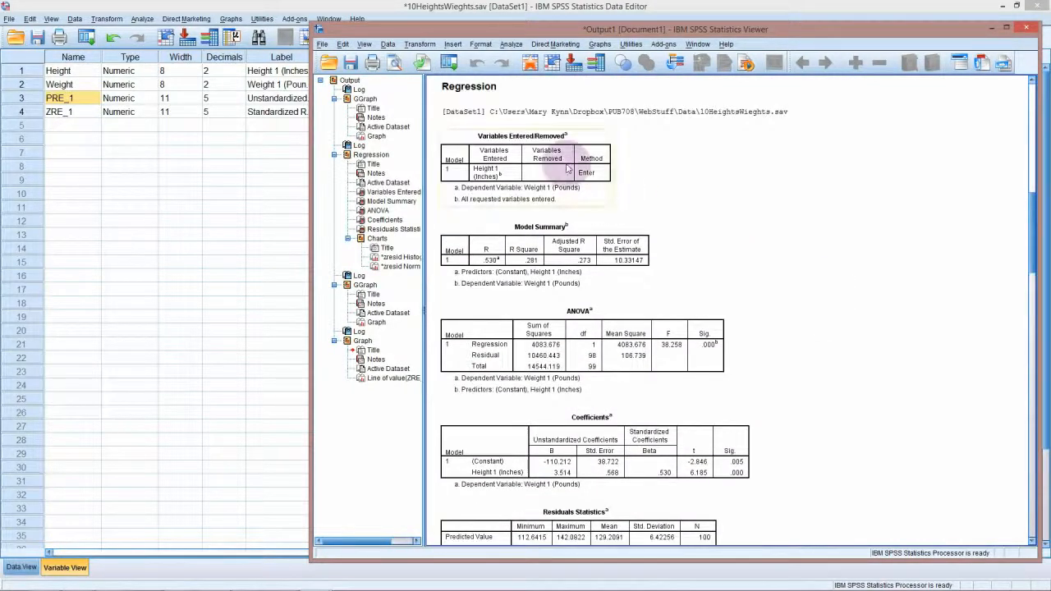
left_click(496, 173)
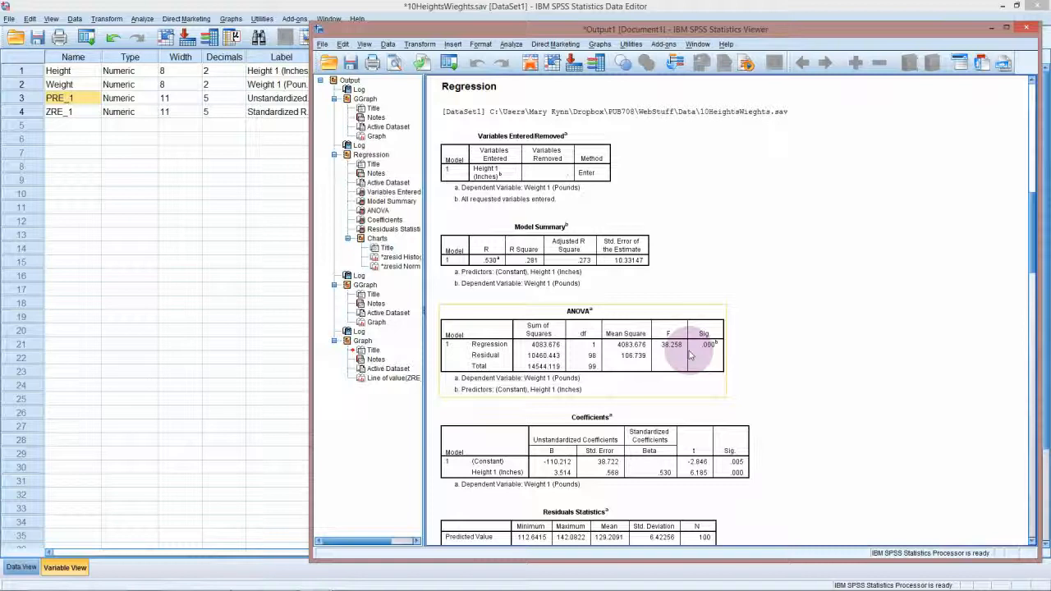
Examine the Constant and Height rows of the Coefficients table together with the neighbouring regression output tables.
left_click(694, 415)
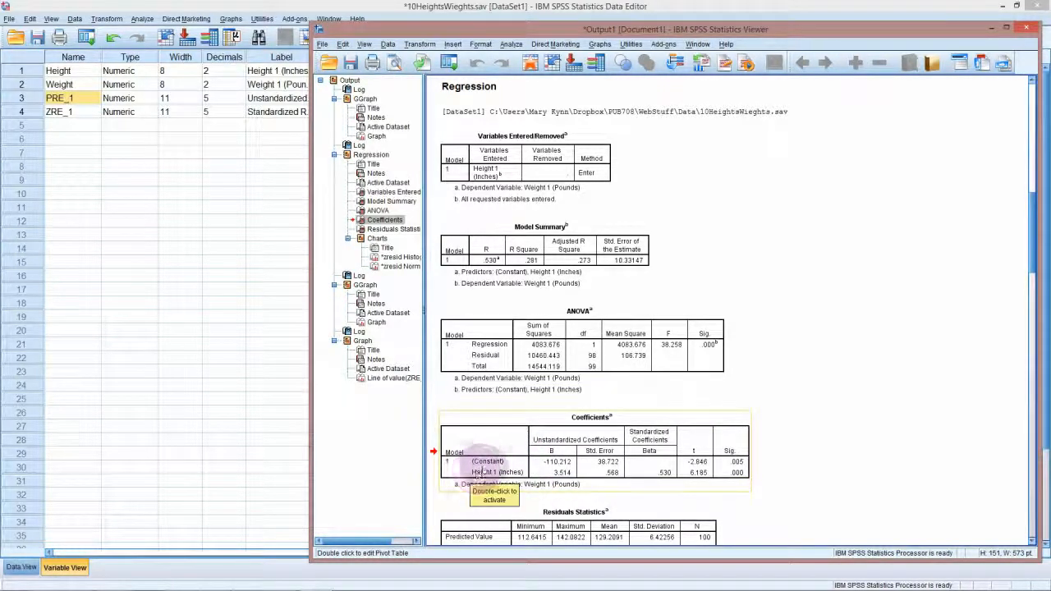
left_click(473, 467)
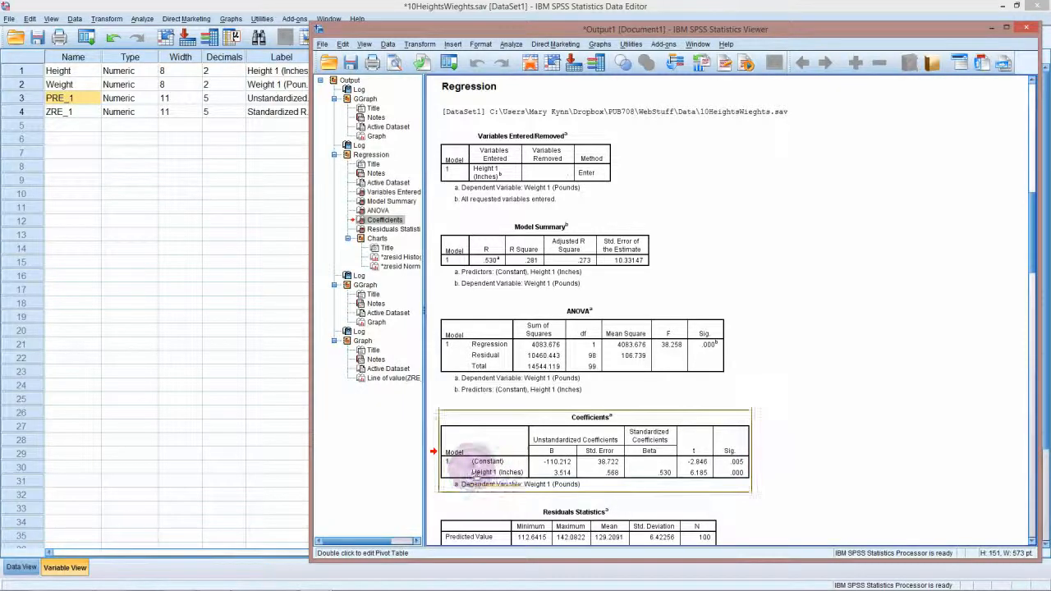
left_click(492, 474)
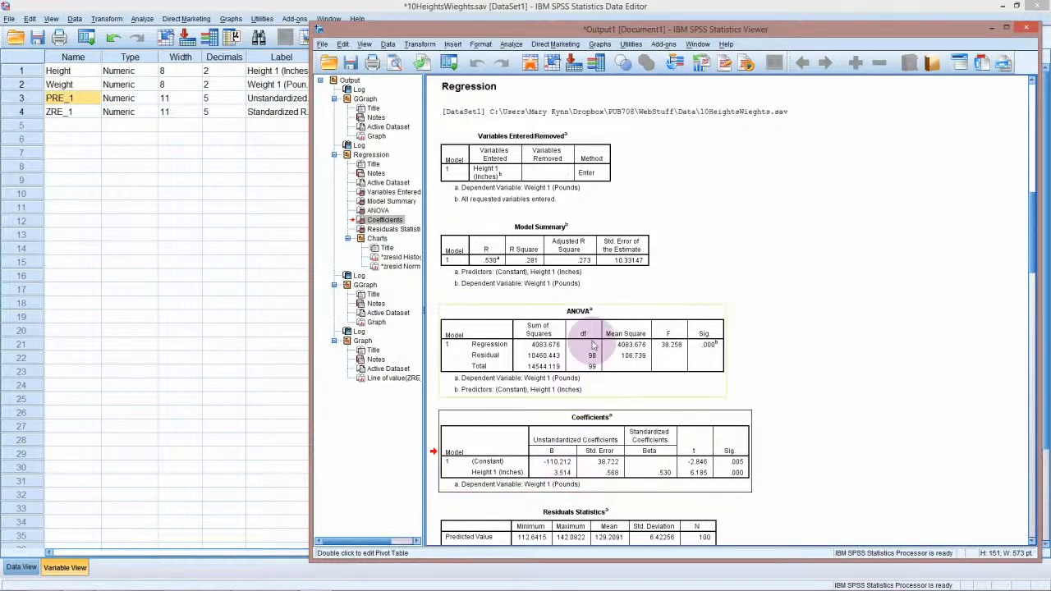
scroll(574, 247, "up", 1)
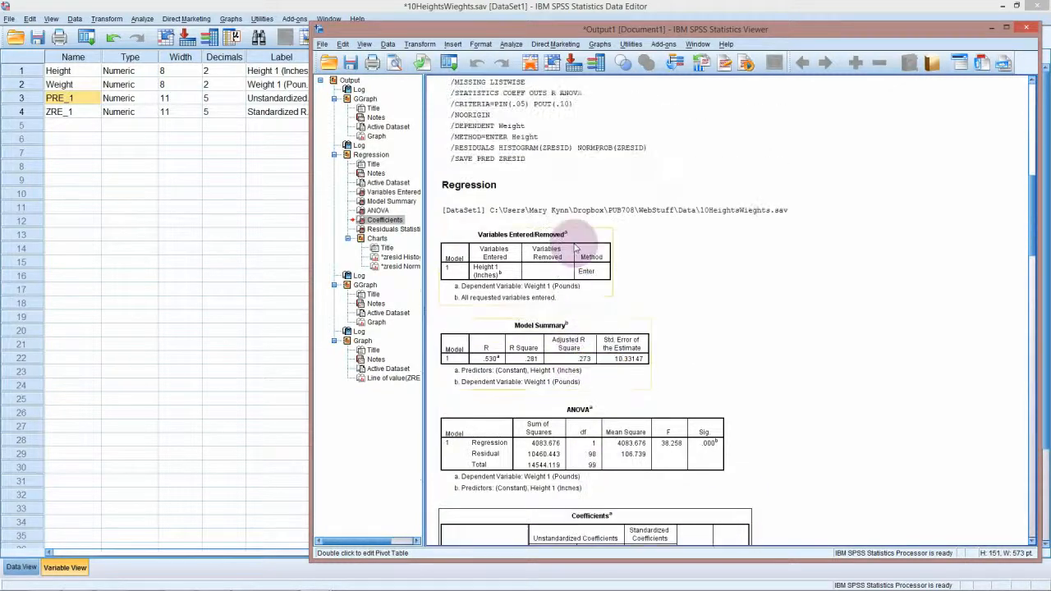
scroll(575, 248, "up", 2)
scroll(575, 246, "down", 5)
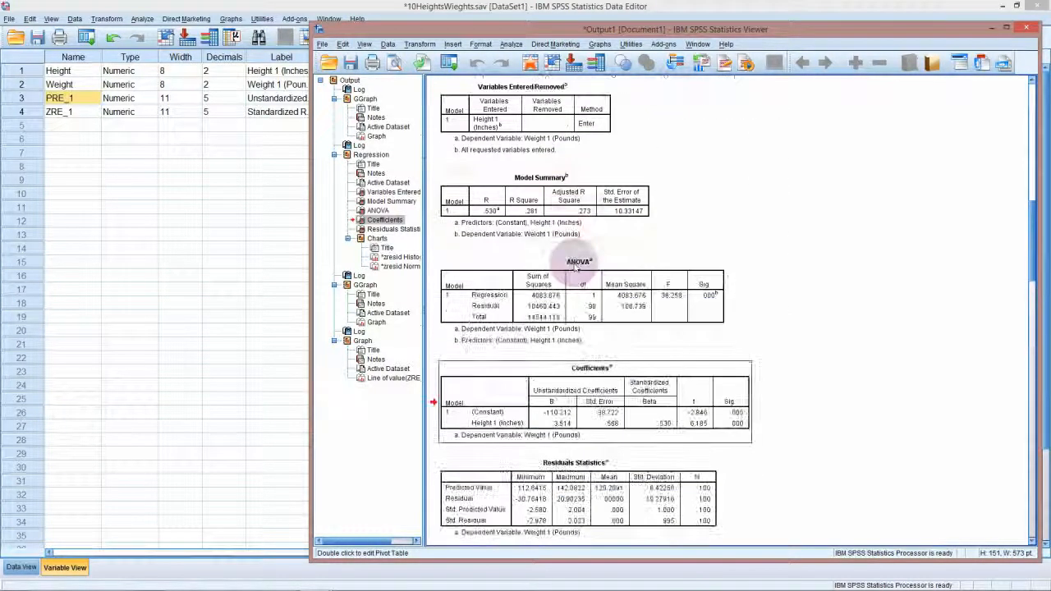
scroll(577, 265, "down", 4)
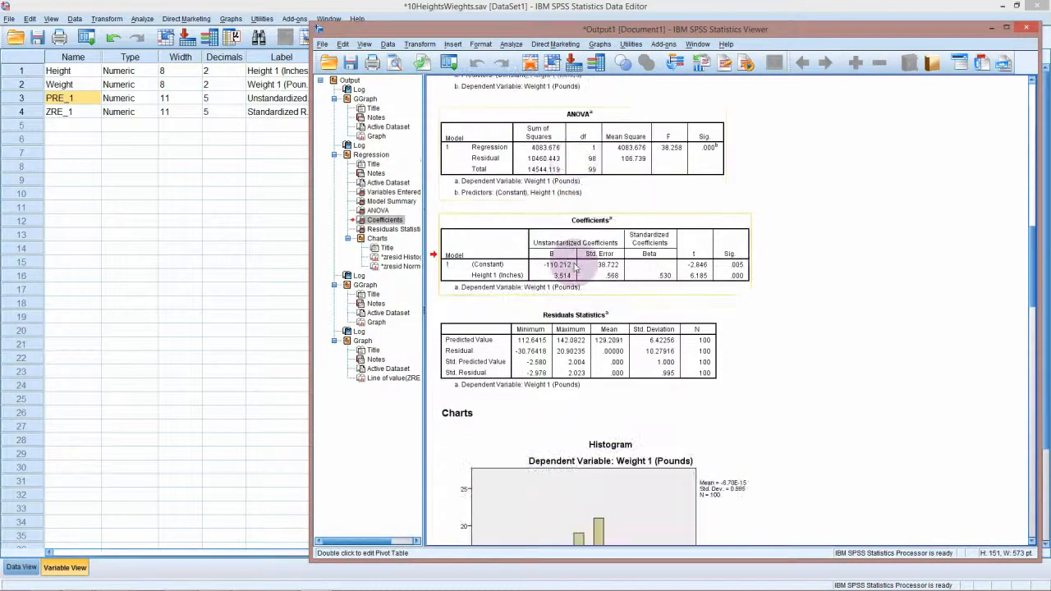
scroll(574, 264, "up", 3)
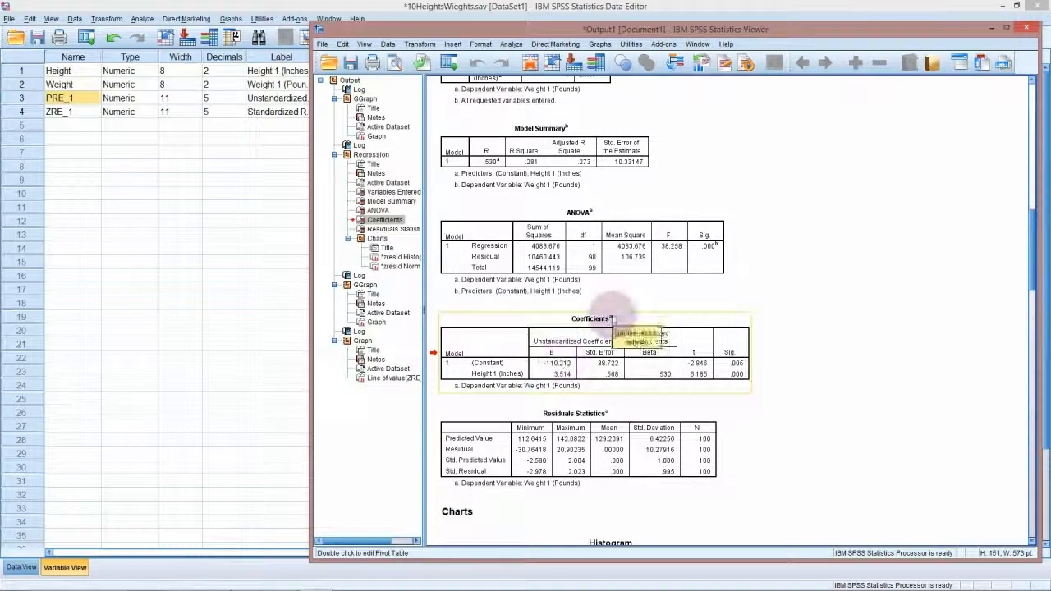
Compare the fit line equation on the weight-by-height scatter plot with the unstandardized B values in the Coefficients table.
scroll(614, 279, "up", 7)
scroll(612, 318, "down", 5)
scroll(611, 318, "up", 13)
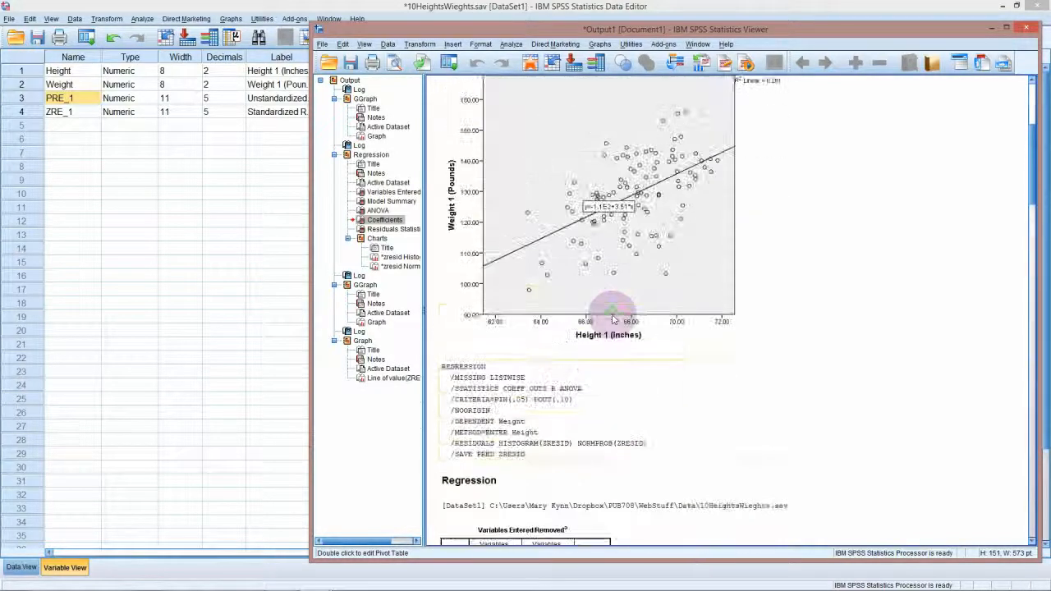
scroll(616, 308, "down", 1)
scroll(615, 304, "up", 1)
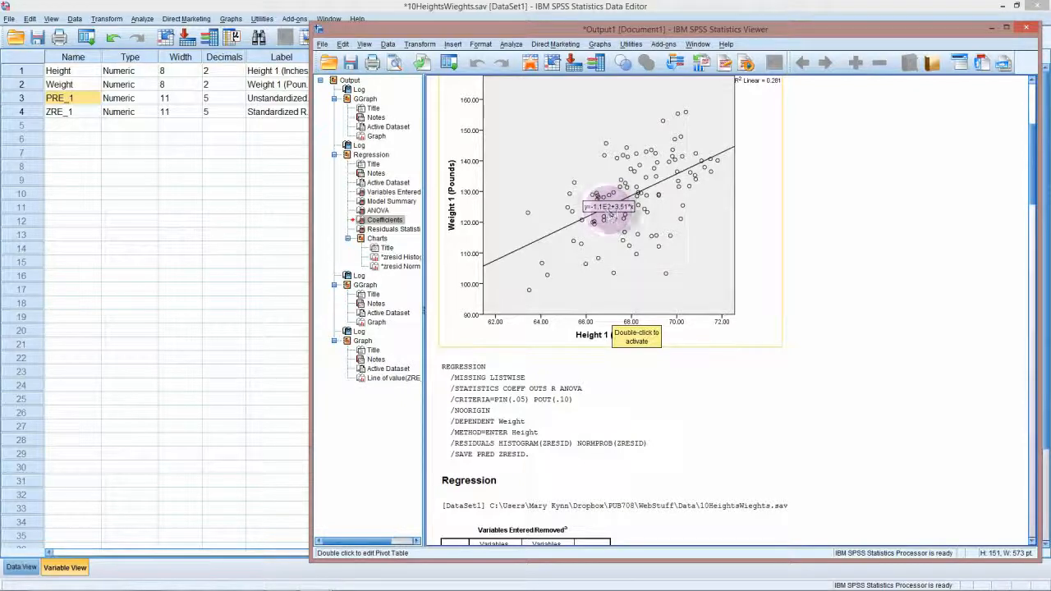
scroll(607, 246, "down", 3)
scroll(610, 270, "up", 3)
scroll(614, 235, "down", 8)
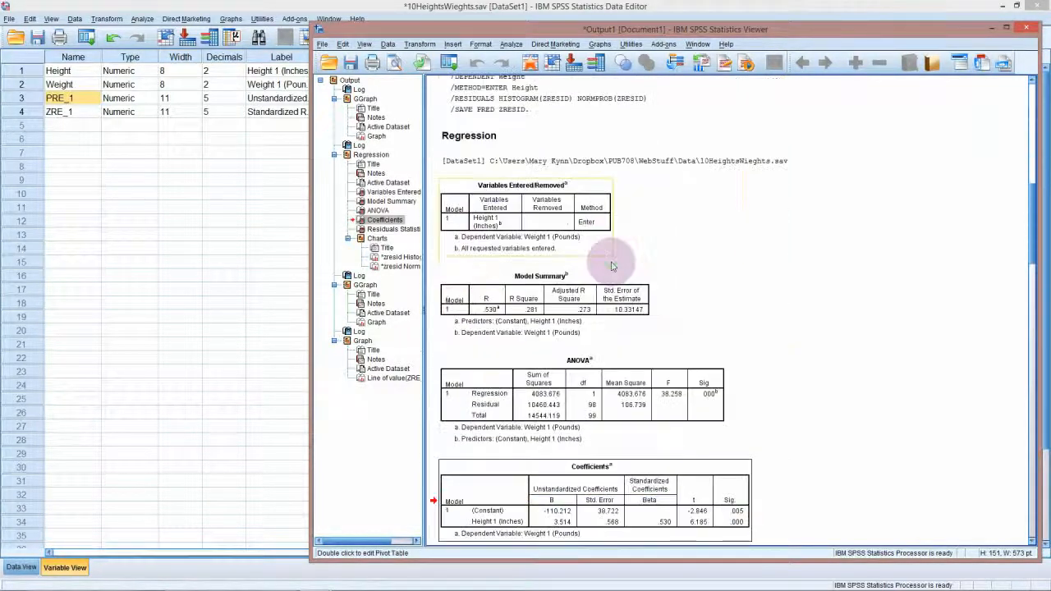
scroll(612, 266, "up", 3)
scroll(611, 266, "down", 4)
scroll(611, 266, "up", 1)
scroll(612, 266, "down", 1)
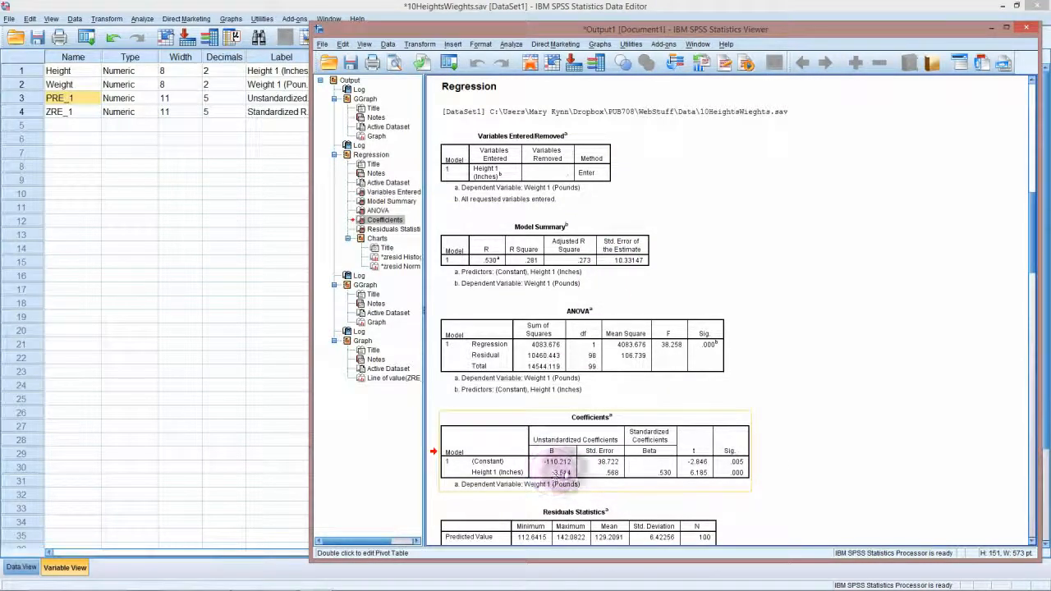
Relate the Height slope in the Coefficients table back to the fit line on the weight-by-height scatter plot.
scroll(599, 293, "up", 4)
scroll(603, 227, "down", 4)
scroll(599, 211, "up", 9)
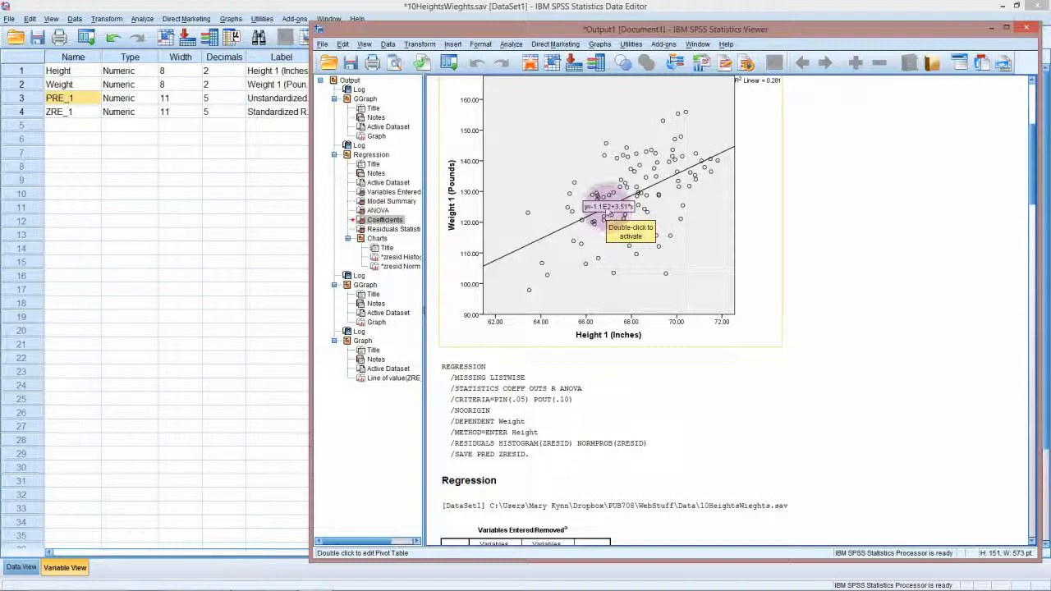
scroll(607, 211, "down", 4)
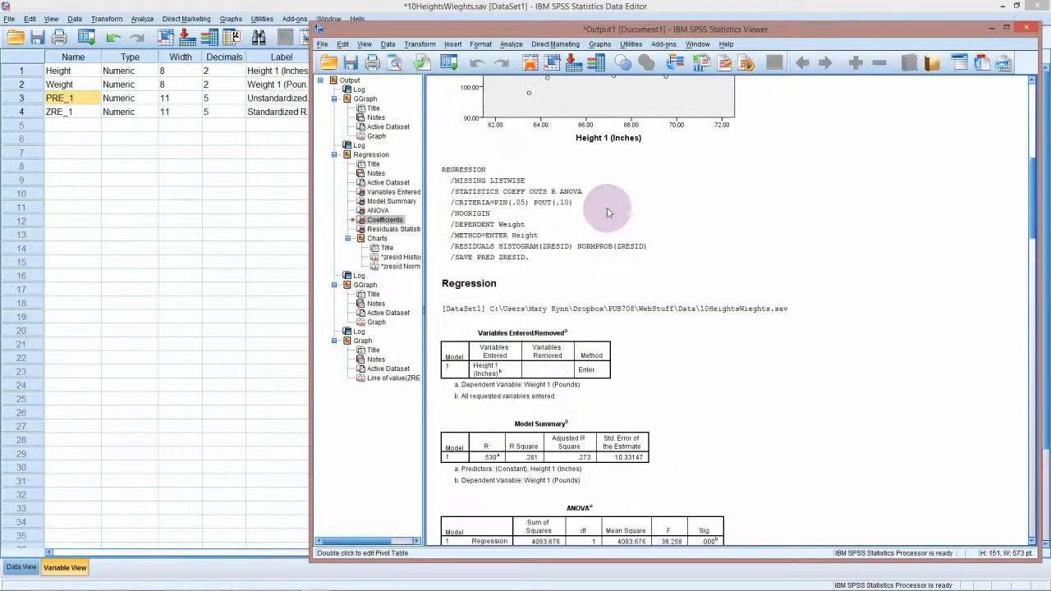
scroll(608, 211, "up", 4)
scroll(607, 211, "down", 7)
scroll(609, 212, "up", 1)
scroll(608, 212, "down", 4)
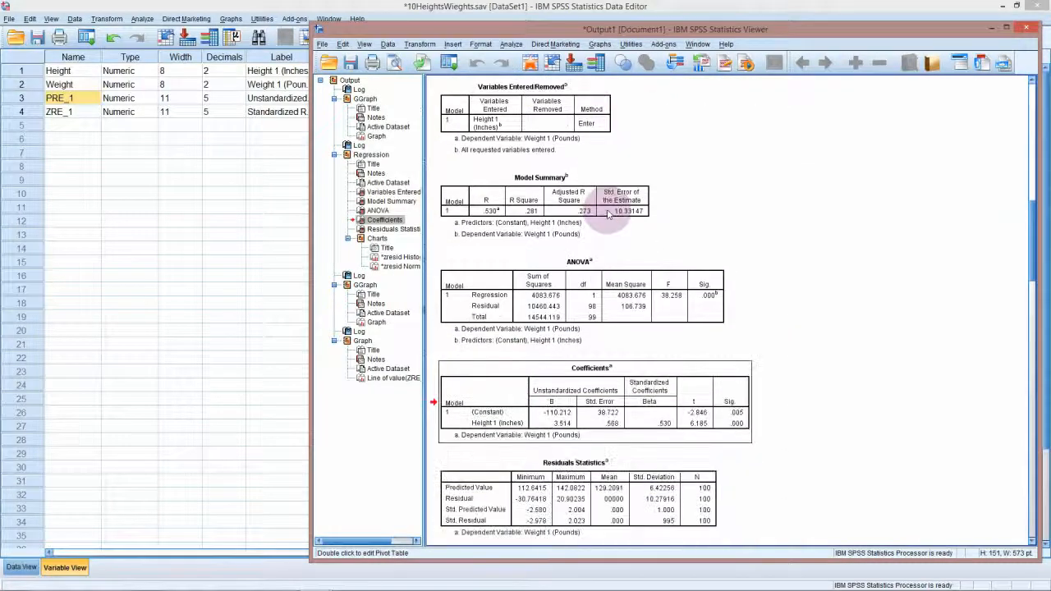
scroll(608, 211, "up", 4)
scroll(608, 212, "down", 4)
left_click(560, 422)
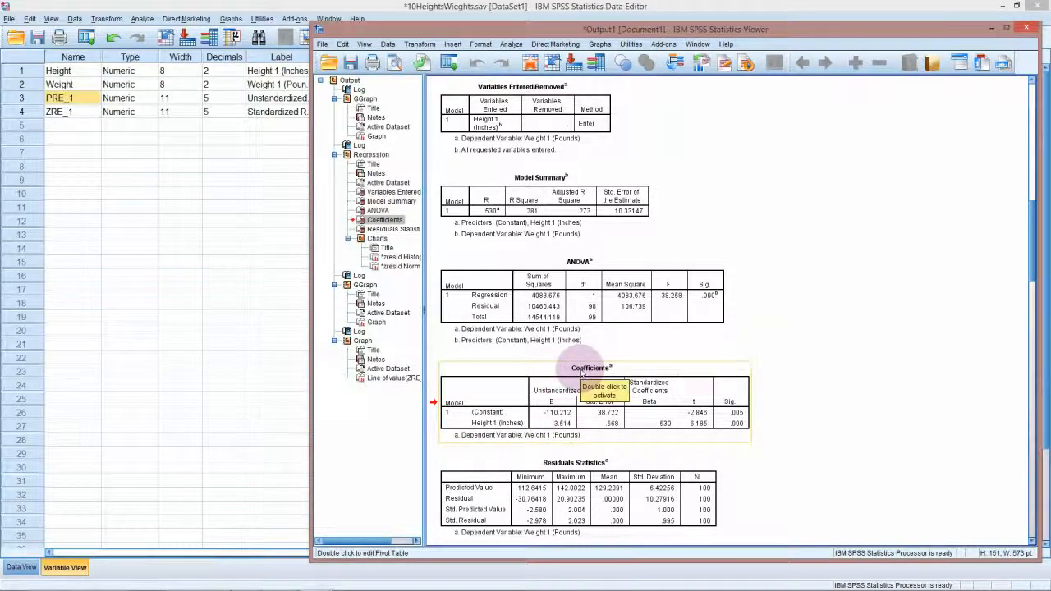
Examine the scatter of points around the fit line, then review the Model Summary, ANOVA and Residuals Statistics tables.
scroll(581, 373, "up", 10)
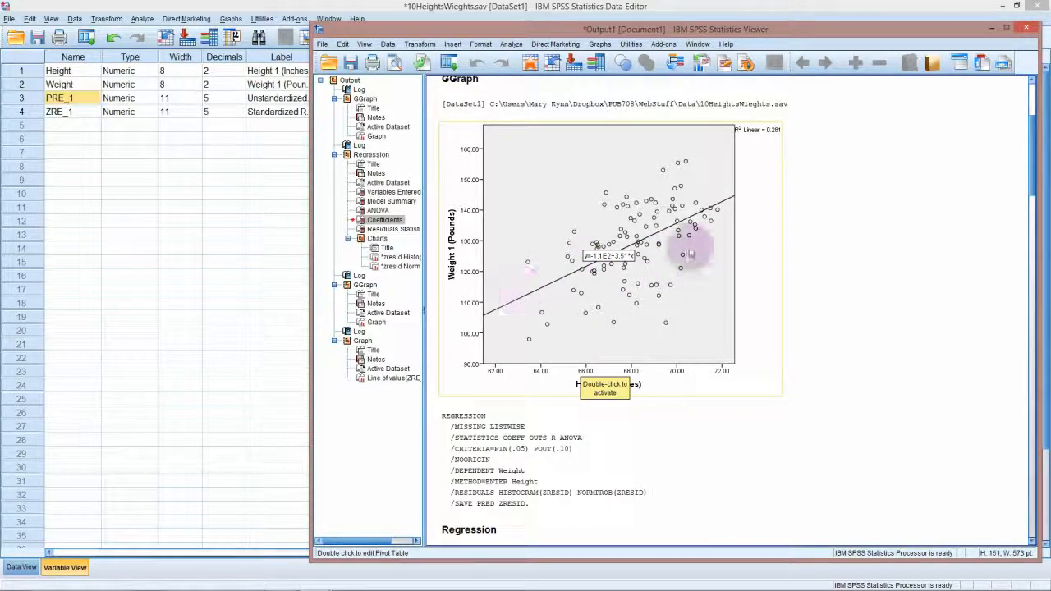
scroll(652, 298, "down", 1)
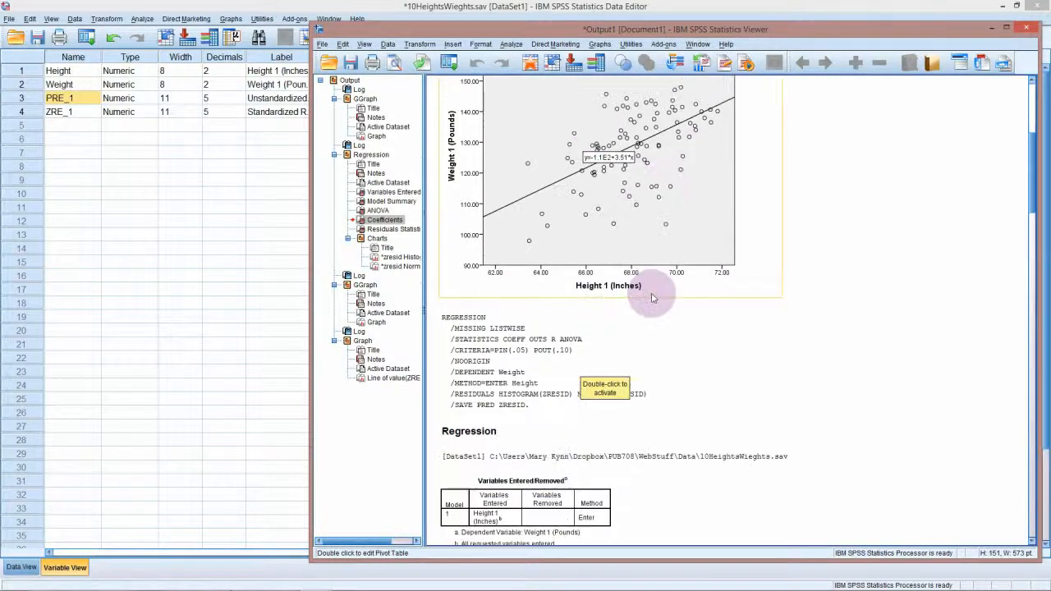
scroll(652, 298, "up", 1)
scroll(652, 297, "down", 4)
scroll(657, 304, "up", 2)
scroll(661, 312, "down", 2)
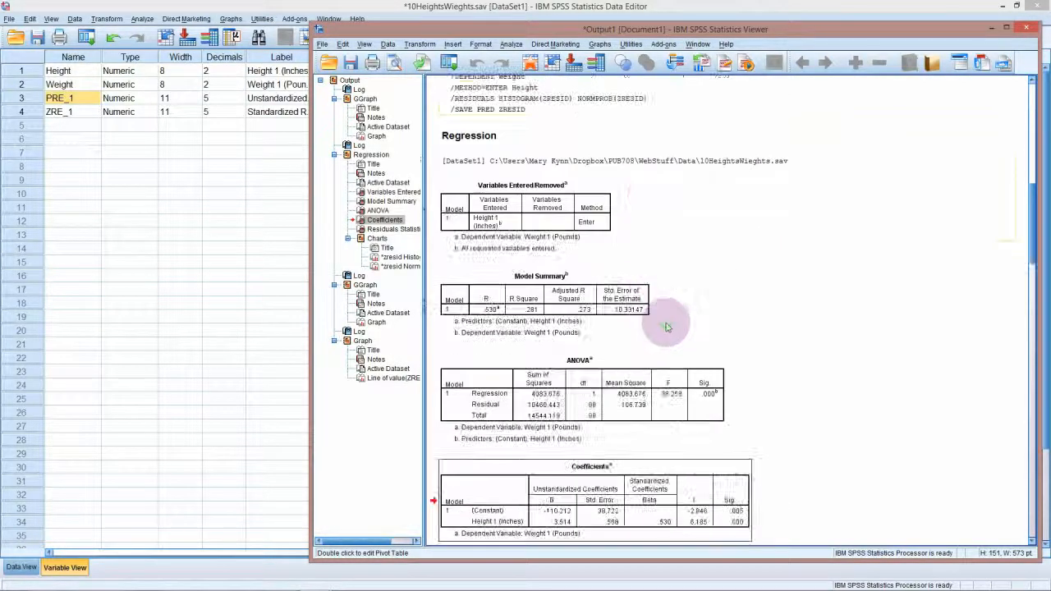
scroll(727, 446, "down", 1)
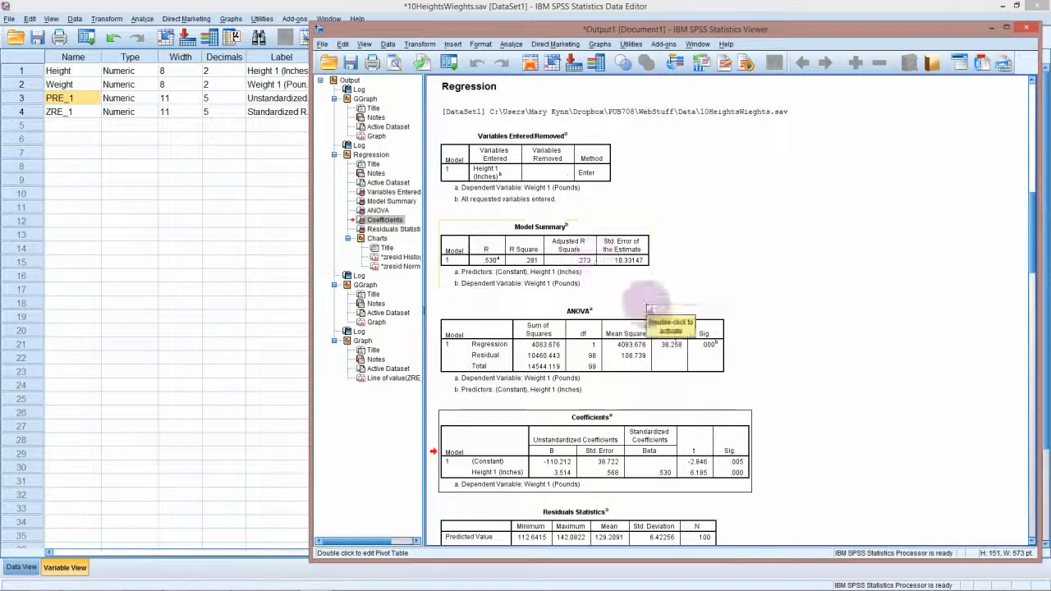
scroll(648, 308, "down", 1)
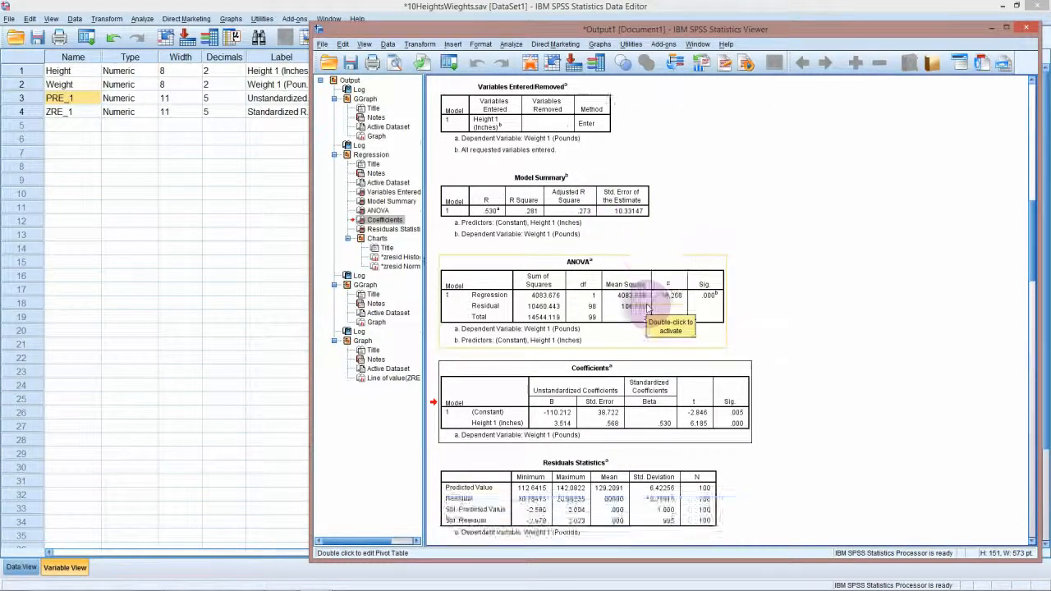
scroll(647, 307, "up", 1)
scroll(648, 307, "down", 2)
scroll(647, 308, "down", 3)
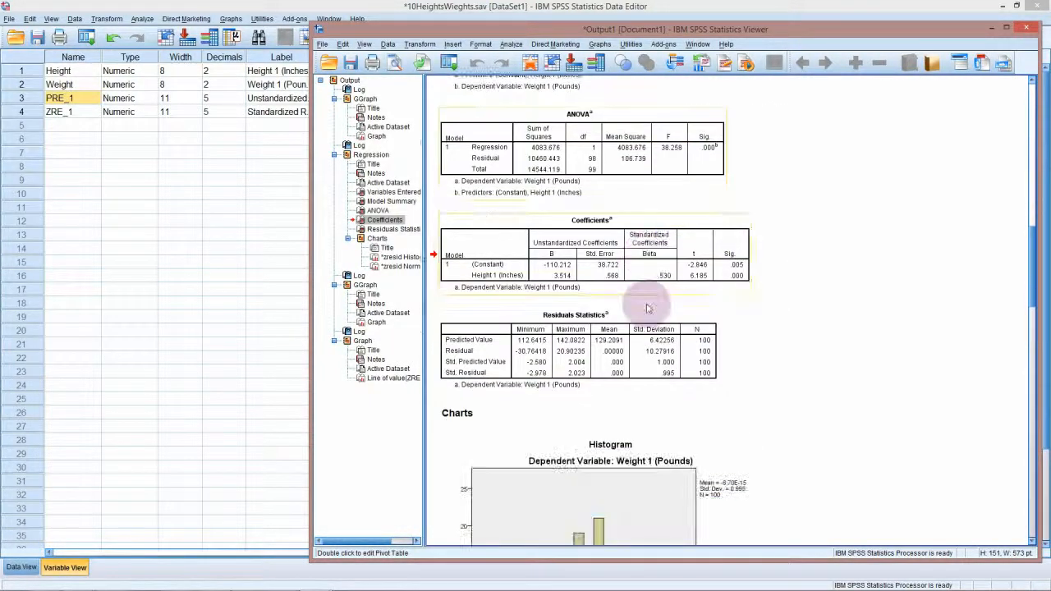
scroll(648, 308, "up", 1)
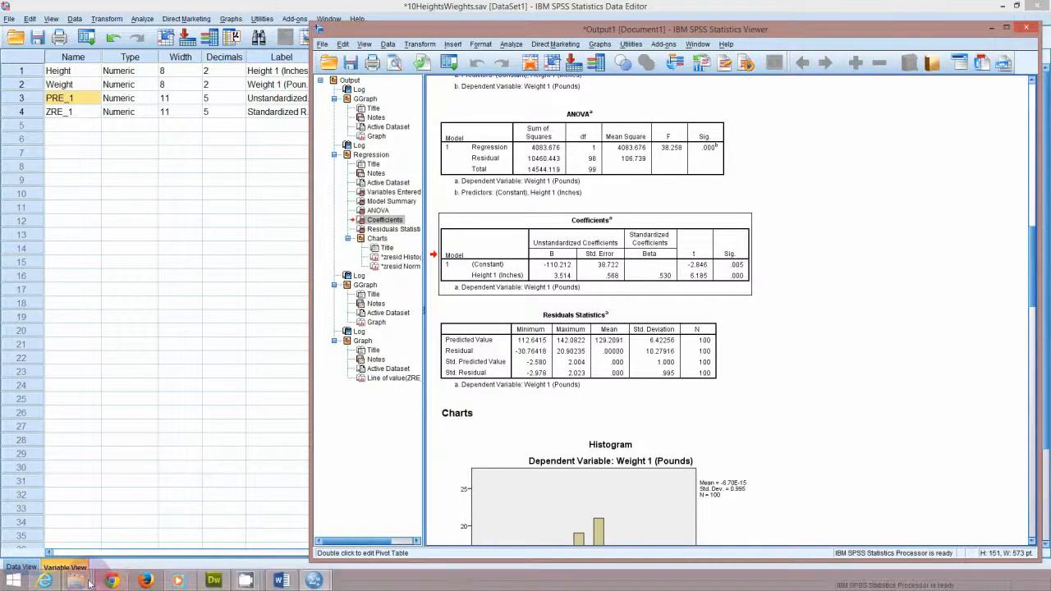
Open the CarDepreciation.sav dataset from the Data folder and widen the Name column to read the OriginalPrice and AdvertisedPrice variable names.
left_click(78, 581)
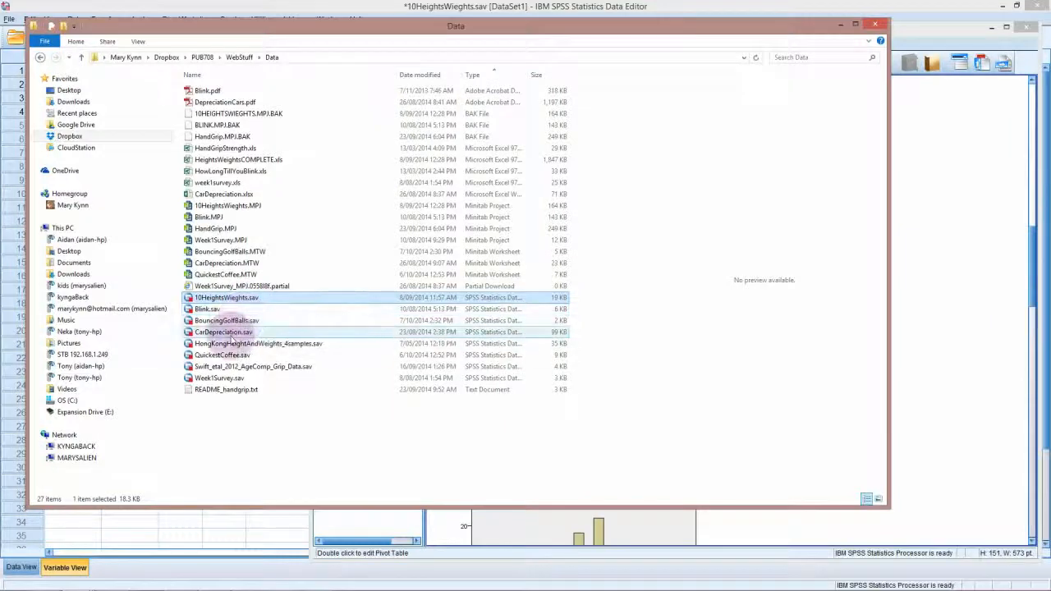
double_click(233, 335)
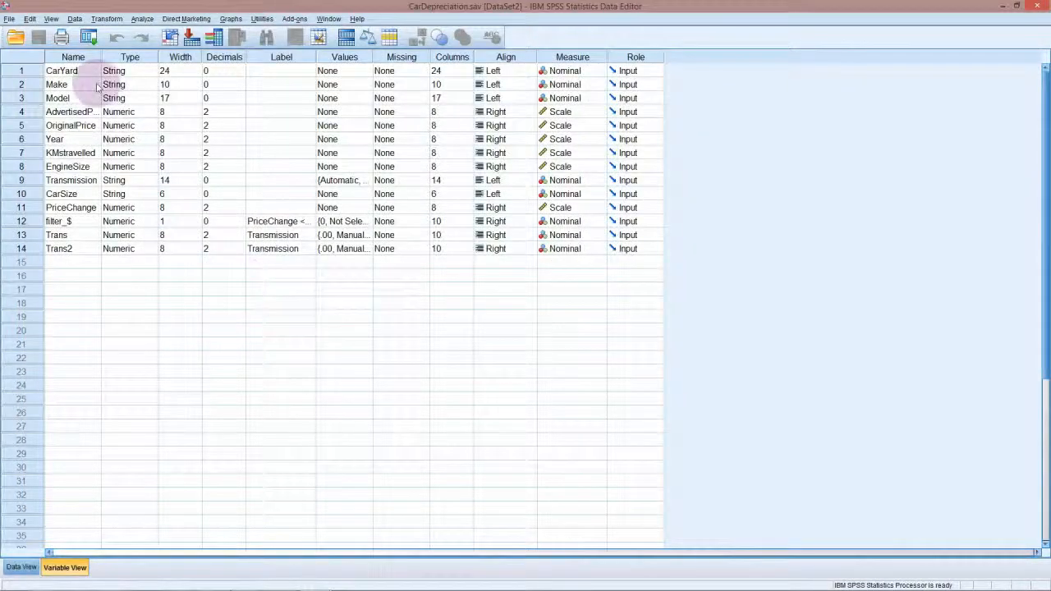
left_click_drag(102, 57, 202, 57)
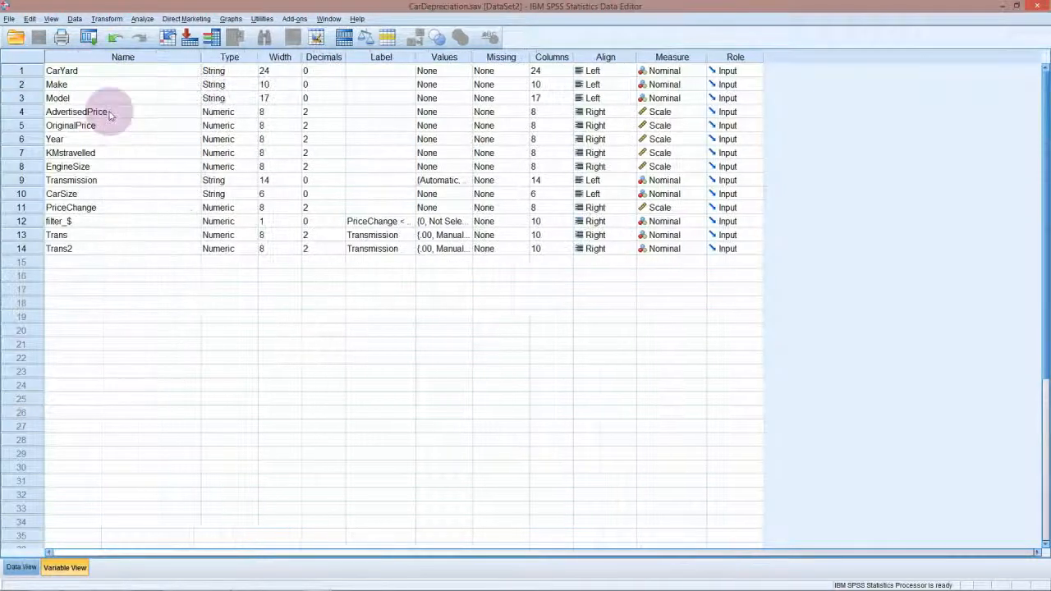
left_click(104, 126)
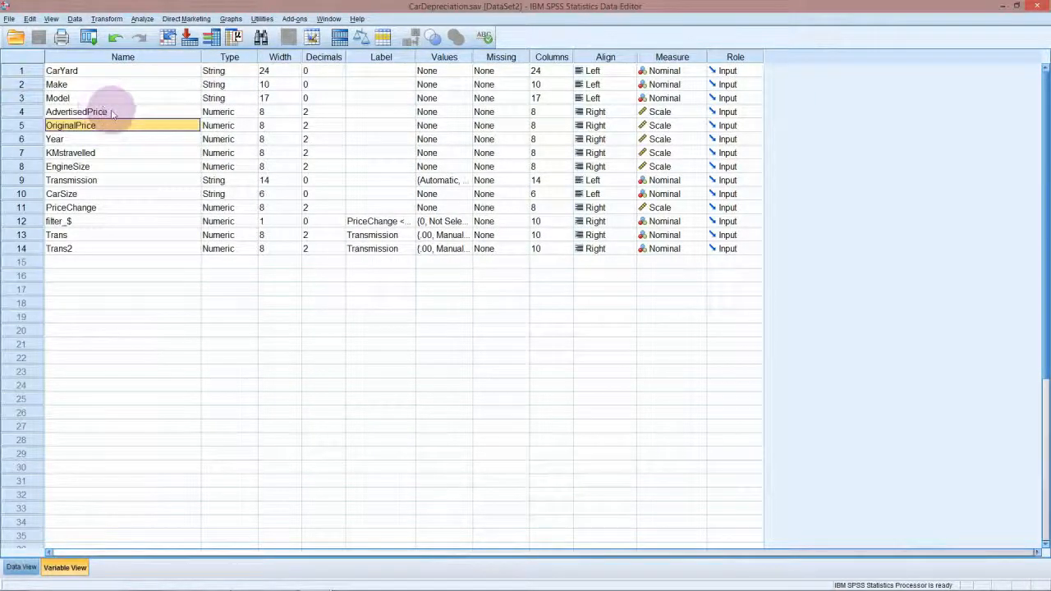
left_click(113, 114)
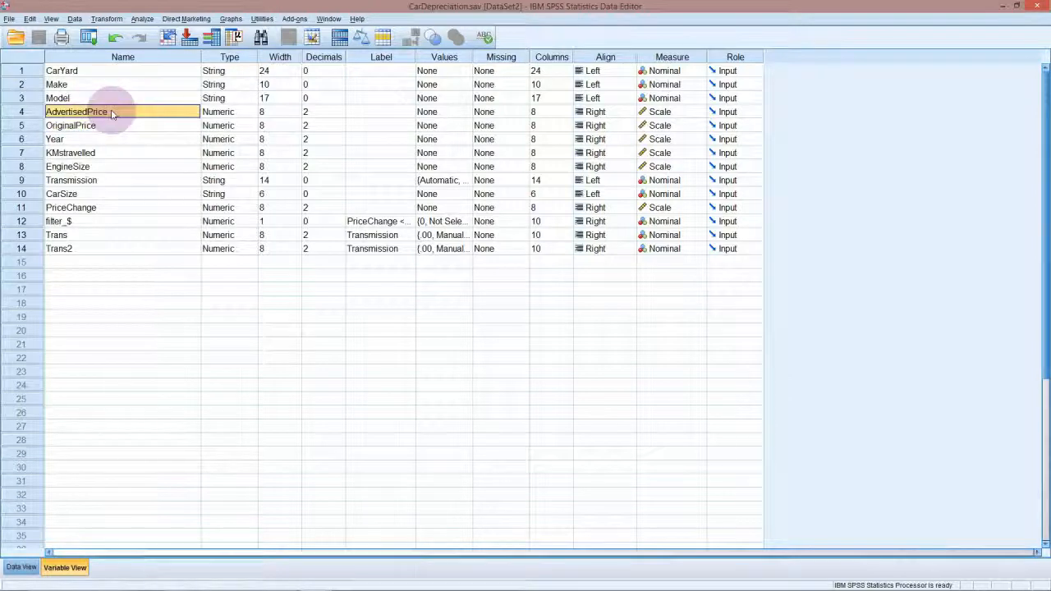
Create a simple scatter plot in the Chart Builder with OriginalPrice on the x-axis and AdvertisedPrice on the y-axis.
left_click(253, 19)
left_click(253, 19)
left_click(233, 18)
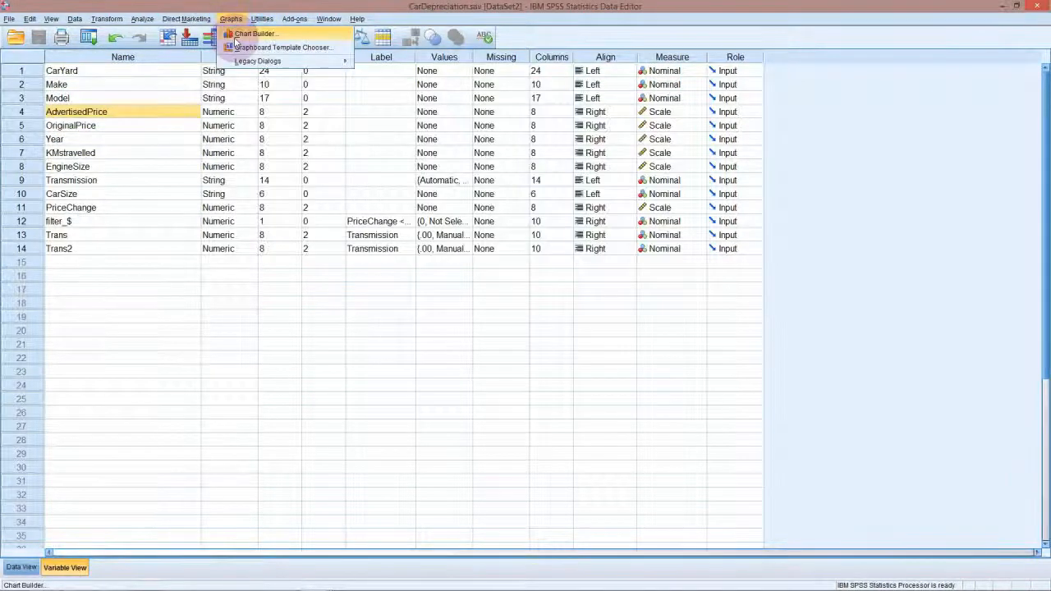
left_click(237, 37)
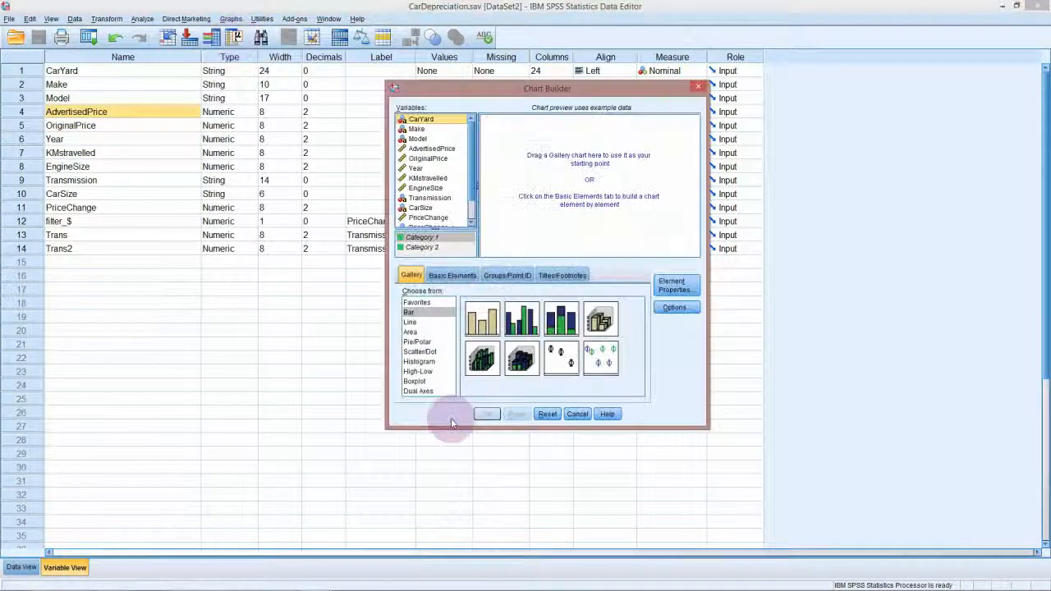
left_click(419, 351)
left_click_drag(482, 319, 556, 197)
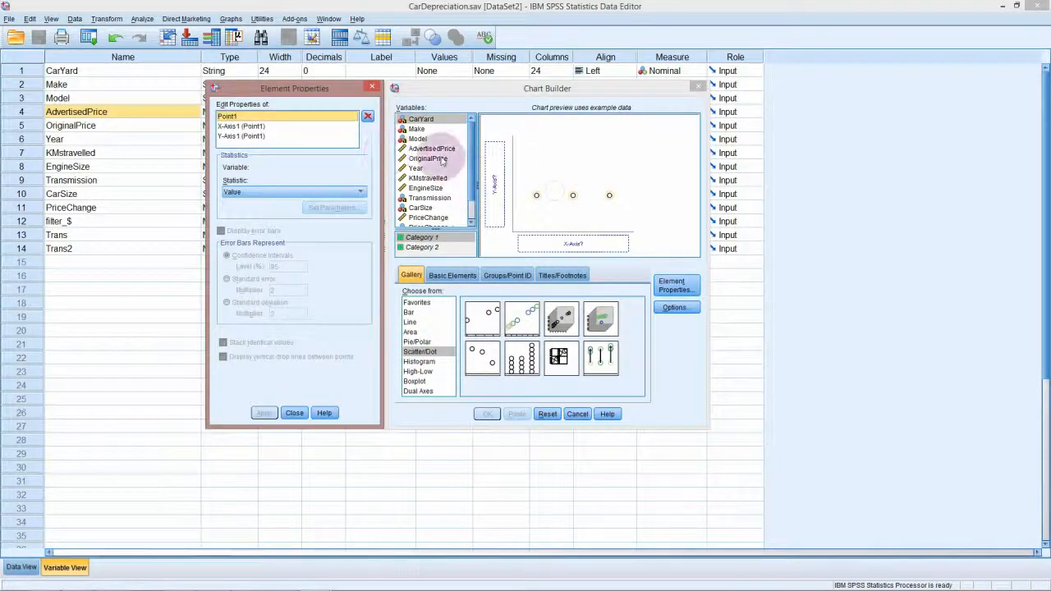
left_click_drag(441, 161, 547, 243)
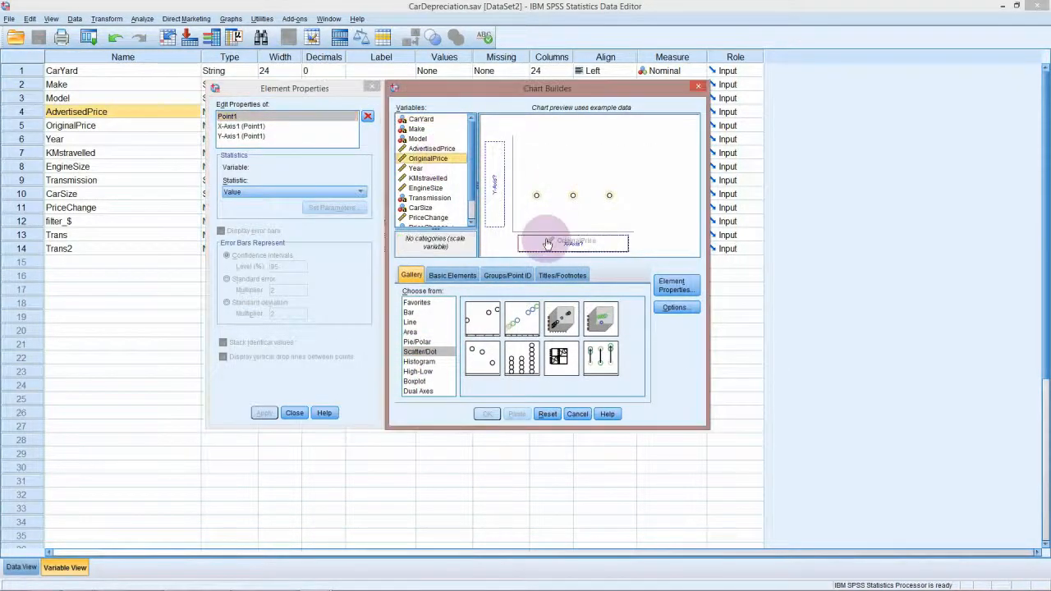
left_click_drag(431, 149, 492, 175)
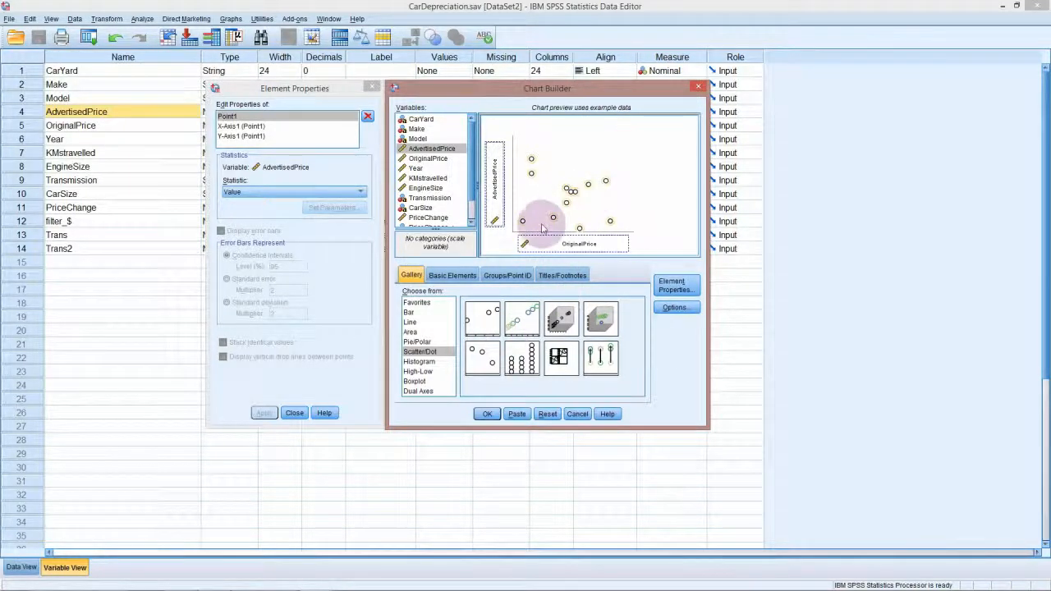
left_click(488, 413)
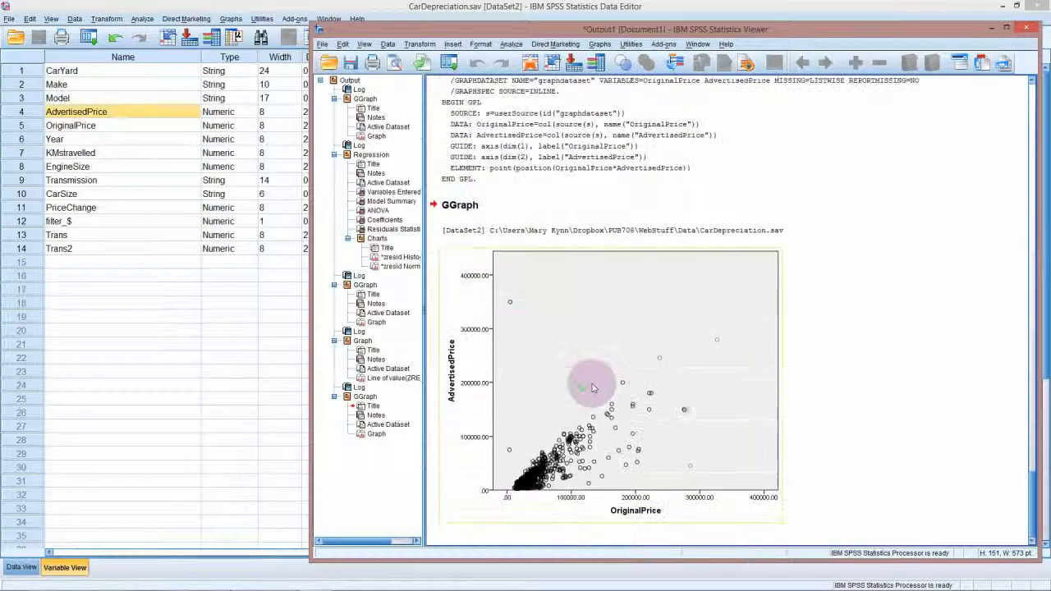
Open the AdvertisedPrice by OriginalPrice scatter plot for editing and add a linear fit line at total.
left_click(584, 410)
double_click(558, 410)
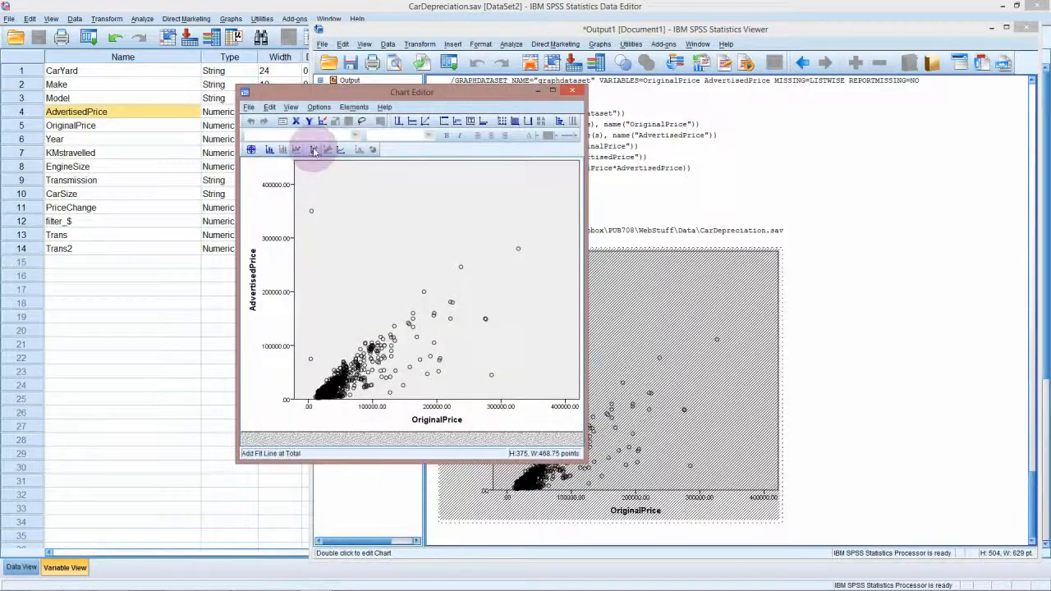
left_click(313, 151)
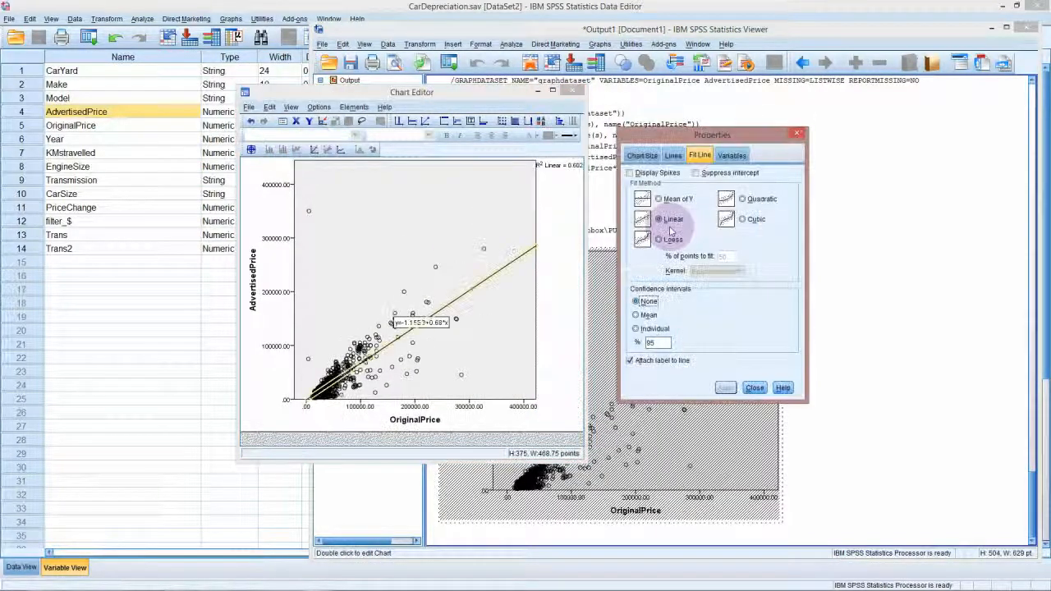
Finish editing the AdvertisedPrice by OriginalPrice scatter plot, closing its properties and the chart editor.
left_click(755, 388)
left_click(578, 91)
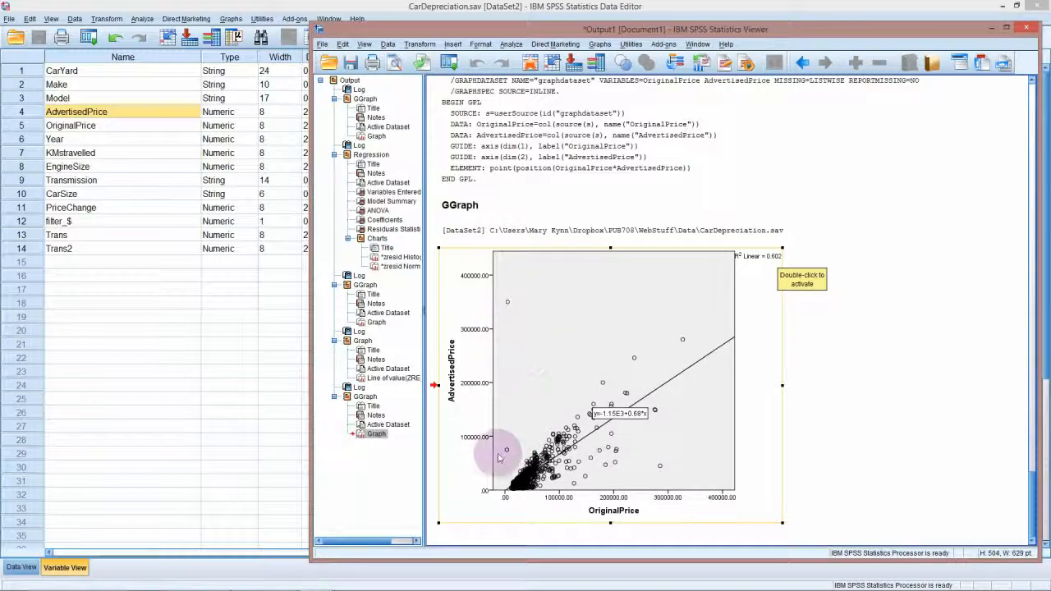
Set up a linear regression with AdvertisedPrice as dependent and OriginalPrice as independent variable, keeping the estimates and model fit statistics.
left_click(509, 44)
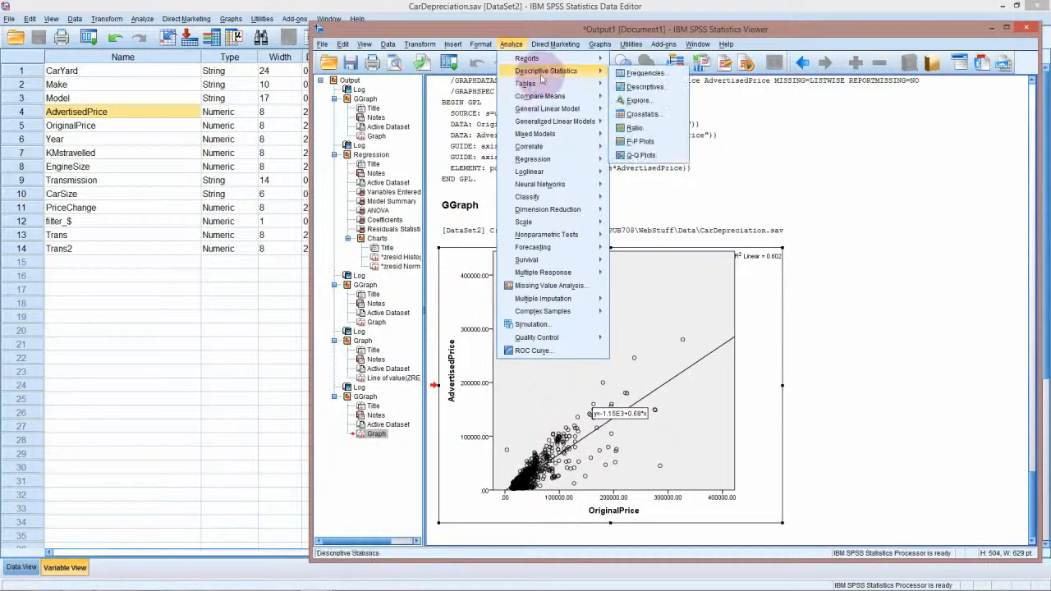
mouse_move(534, 96)
mouse_move(552, 161)
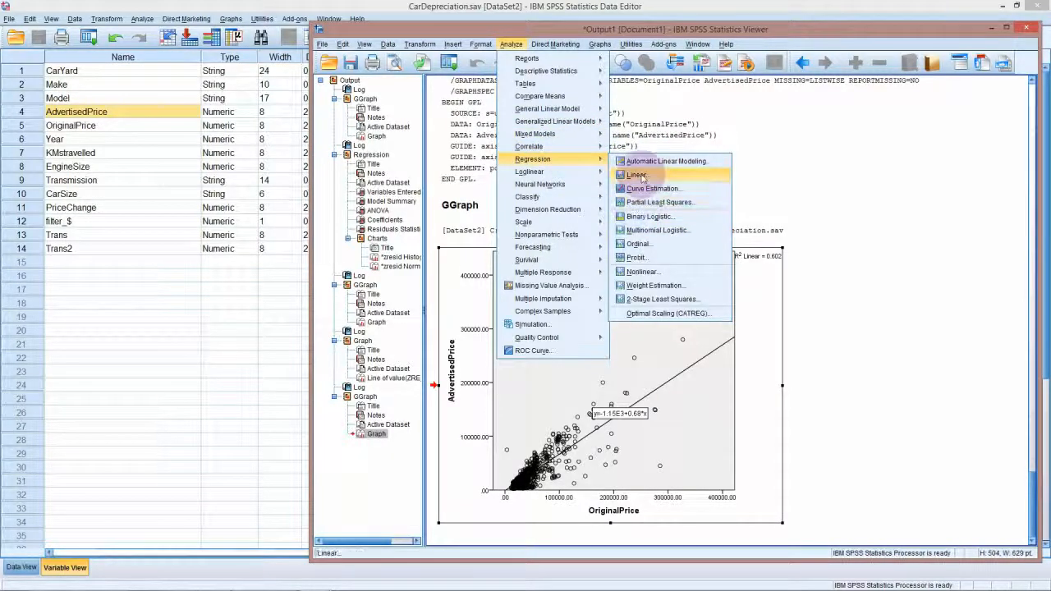
left_click(636, 175)
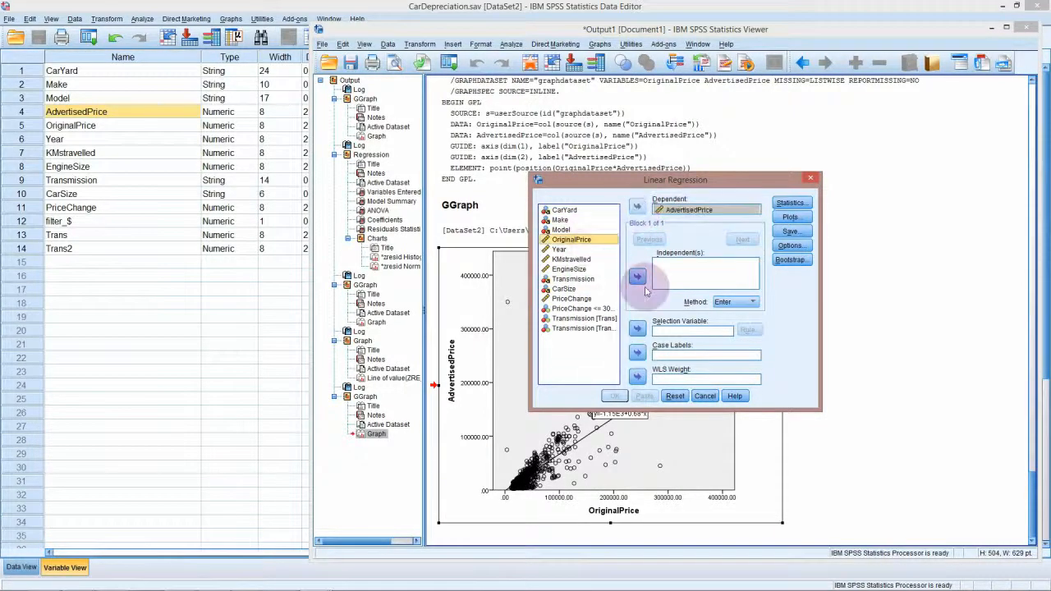
left_click(637, 277)
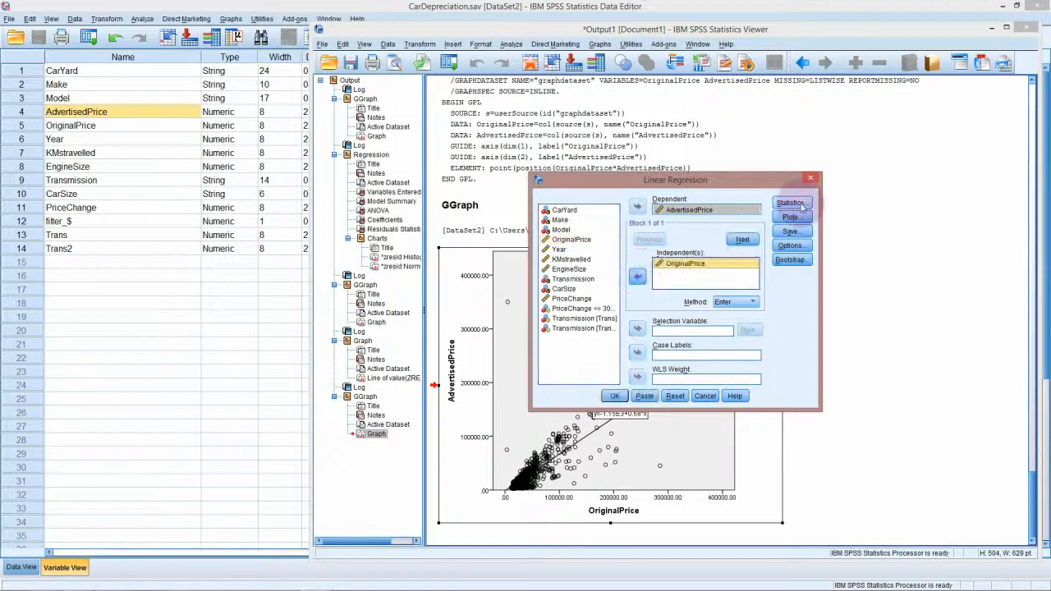
left_click(790, 202)
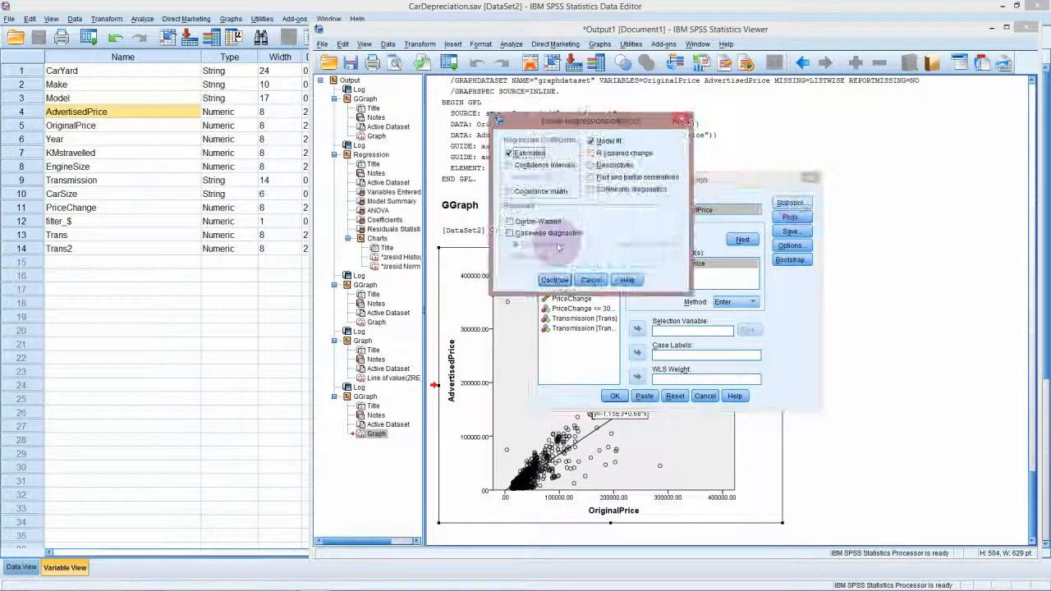
left_click(554, 280)
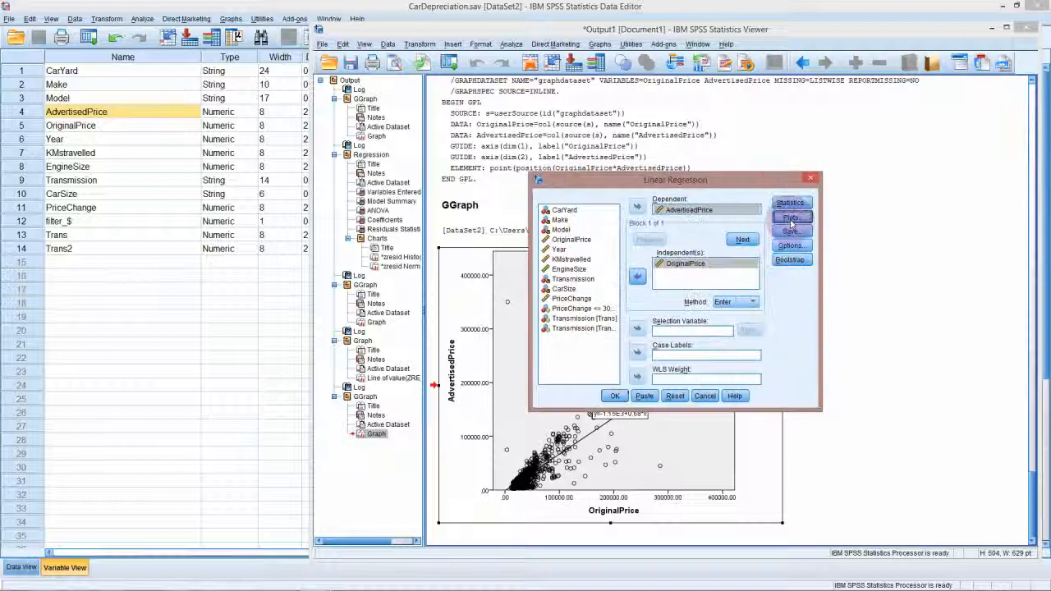
Run the regression with a residual histogram and normal P-P plot, saving unstandardized predicted values and standardized residuals.
left_click(790, 219)
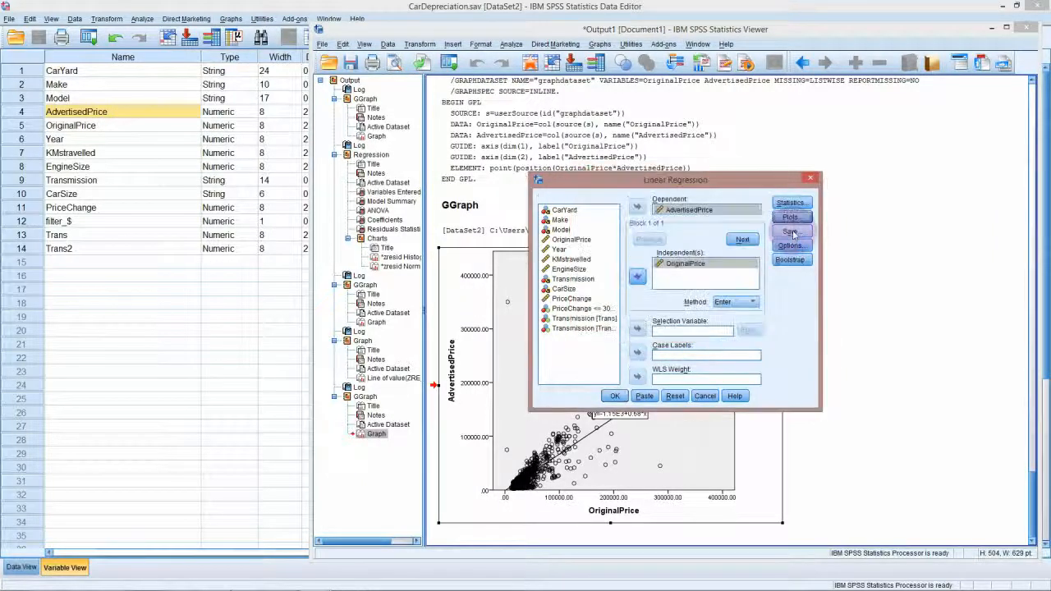
left_click(790, 233)
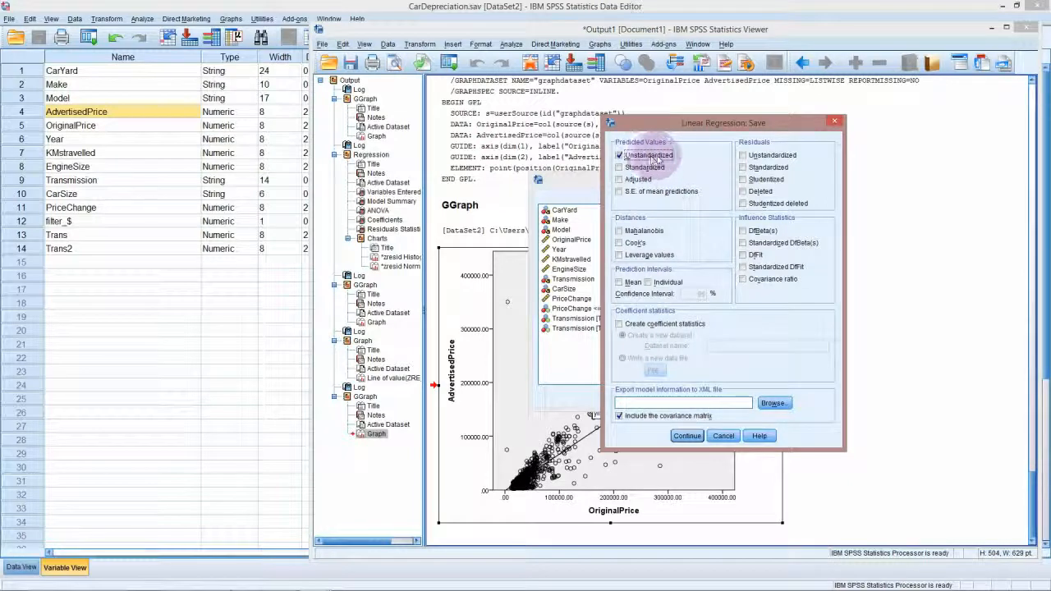
left_click(743, 169)
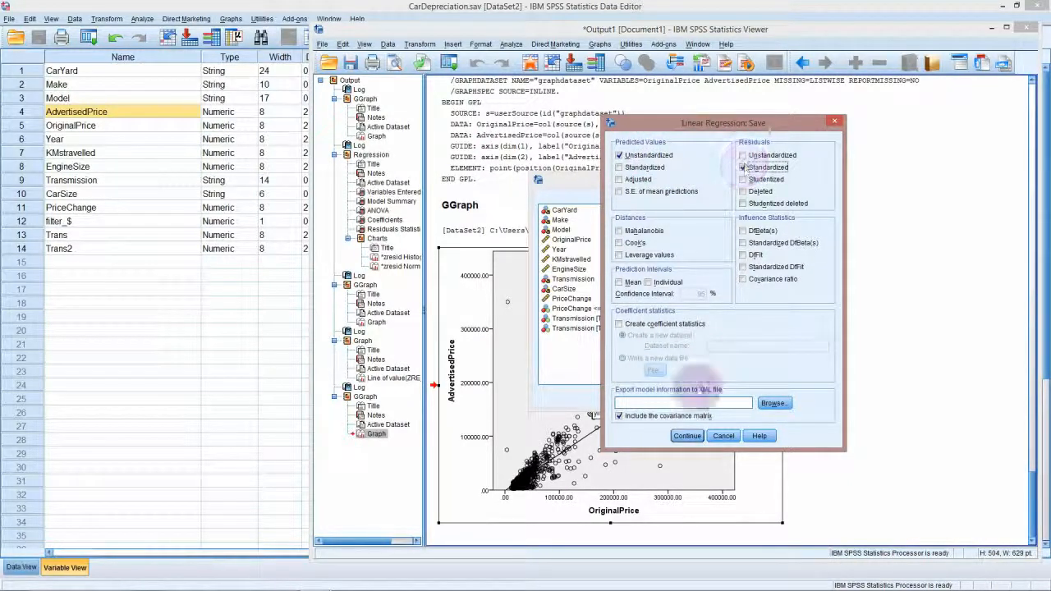
left_click(686, 435)
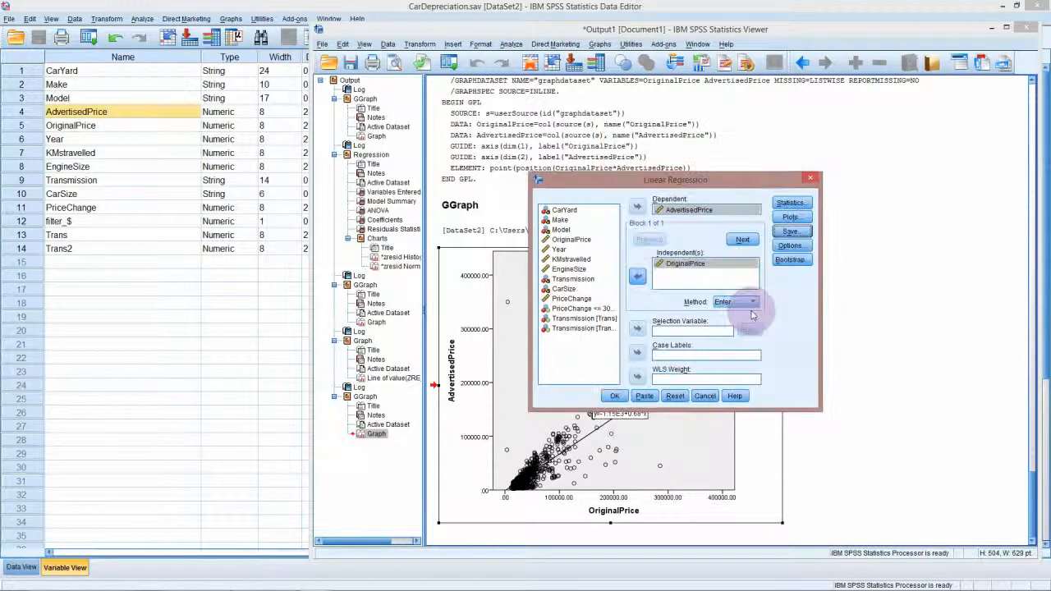
left_click(786, 245)
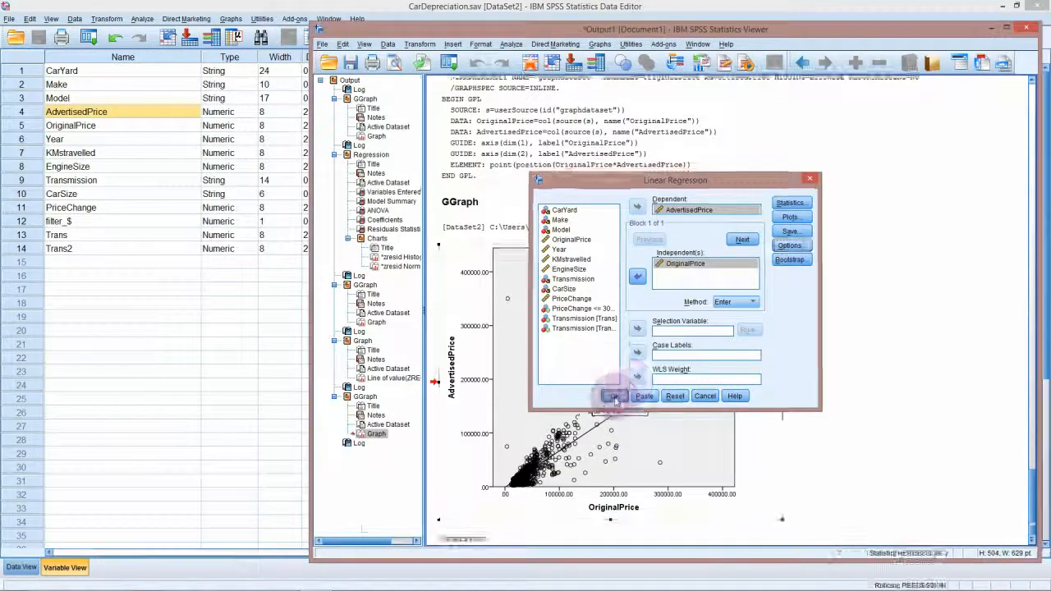
left_click(614, 396)
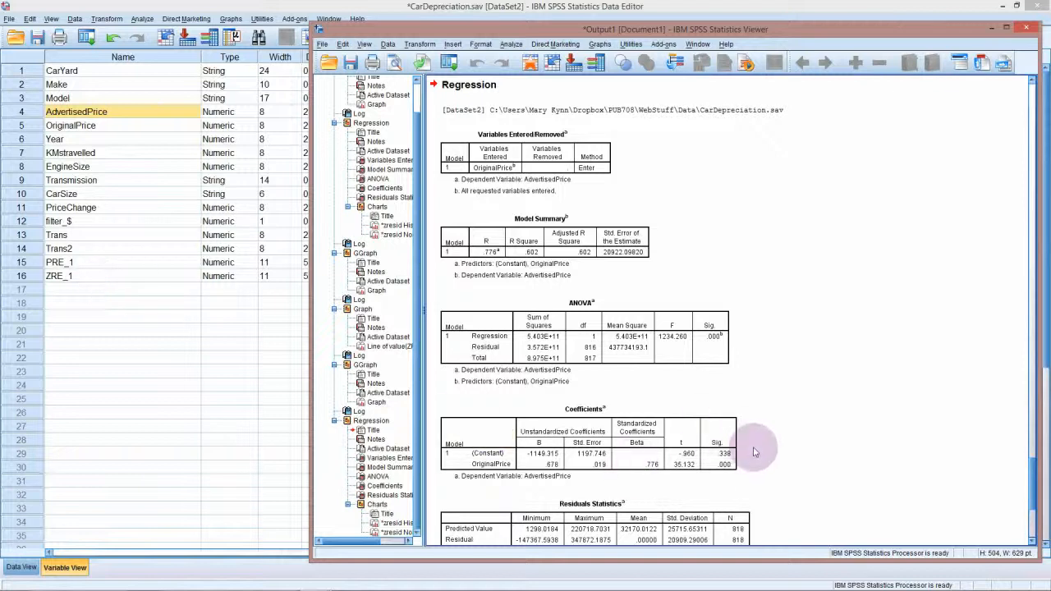
Examine the new regression's residual histogram and normal P-P plot to judge whether the standardized residuals are normally distributed.
scroll(738, 411, "down", 10)
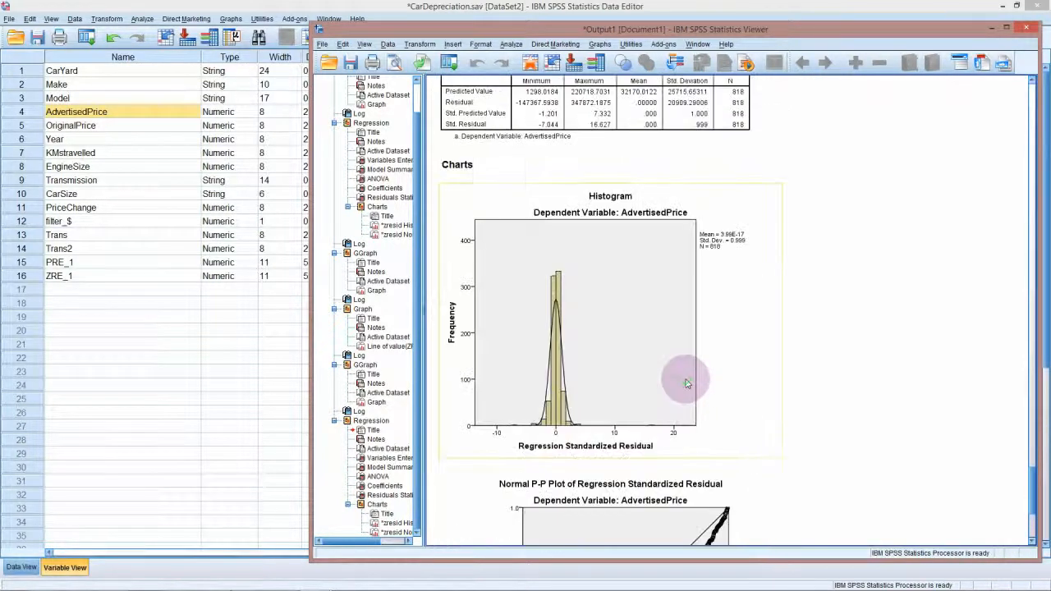
scroll(688, 380, "up", 5)
scroll(688, 380, "down", 5)
scroll(688, 380, "up", 2)
scroll(688, 381, "down", 2)
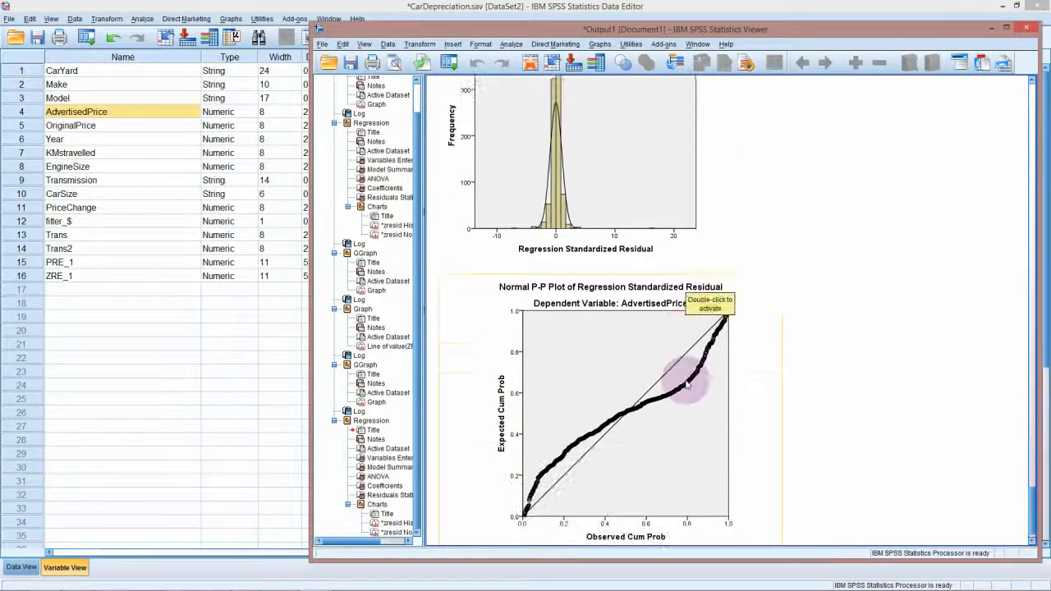
scroll(687, 384, "up", 2)
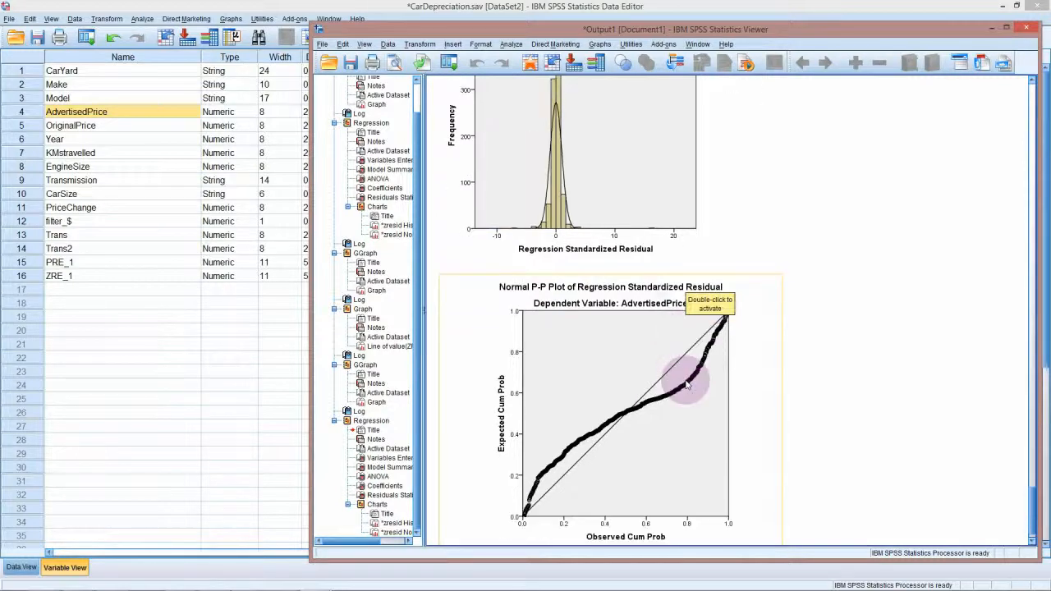
scroll(688, 384, "down", 2)
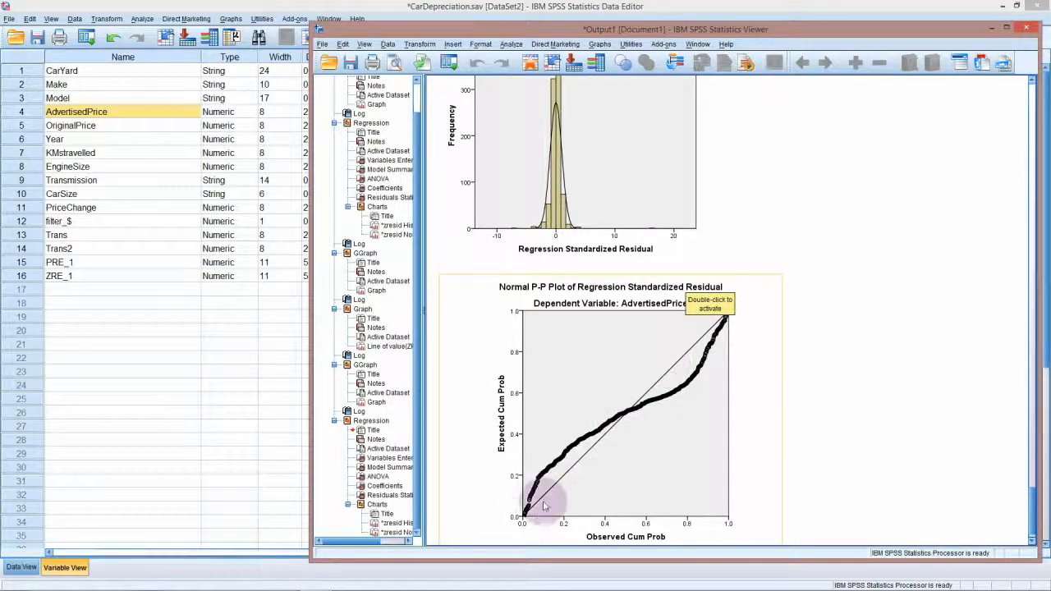
scroll(609, 471, "up", 4)
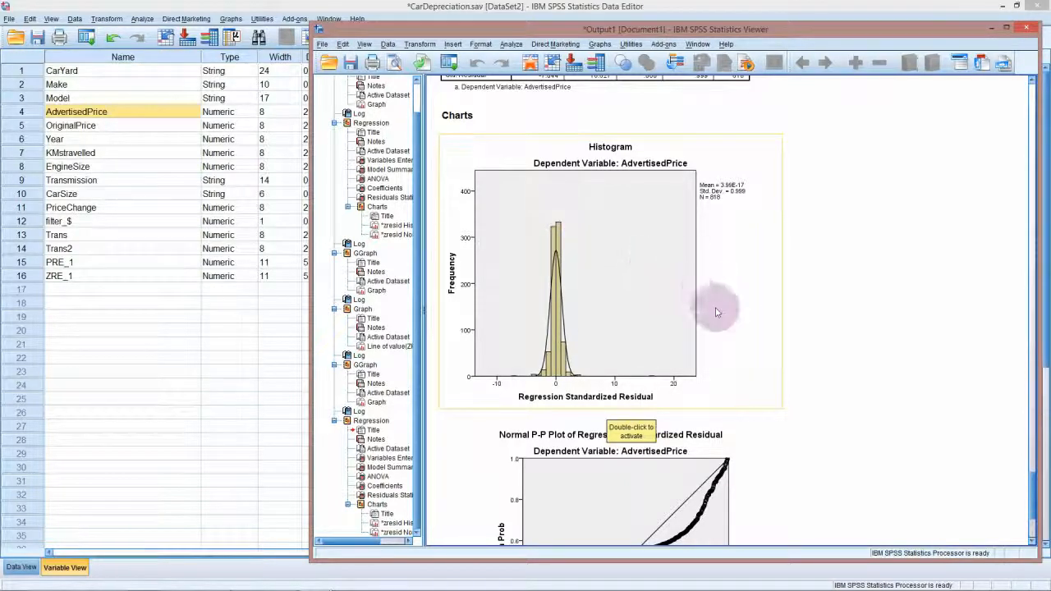
scroll(716, 311, "down", 3)
scroll(764, 305, "up", 3)
scroll(715, 312, "down", 3)
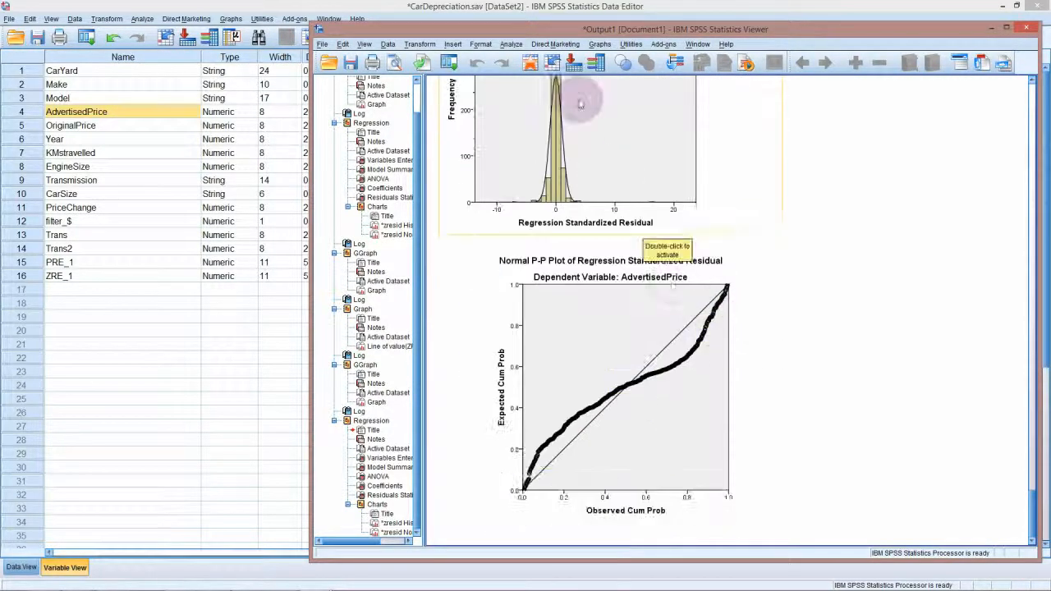
Create a simple scatter plot in the Chart Builder with Unstandardized Predicted Value on the x-axis and Standardized Residual on the y-axis.
left_click(599, 43)
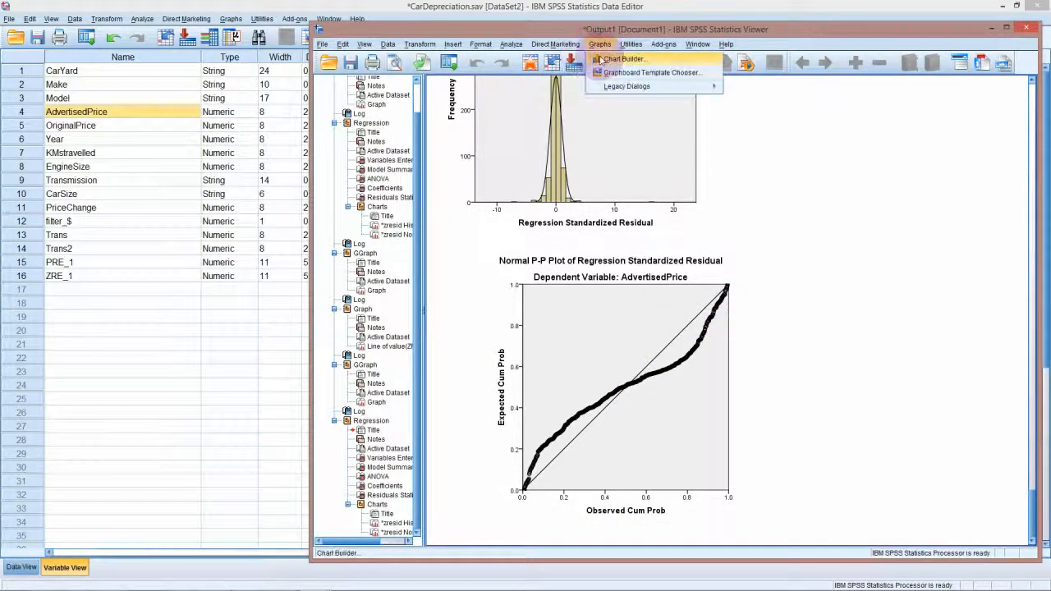
left_click(622, 59)
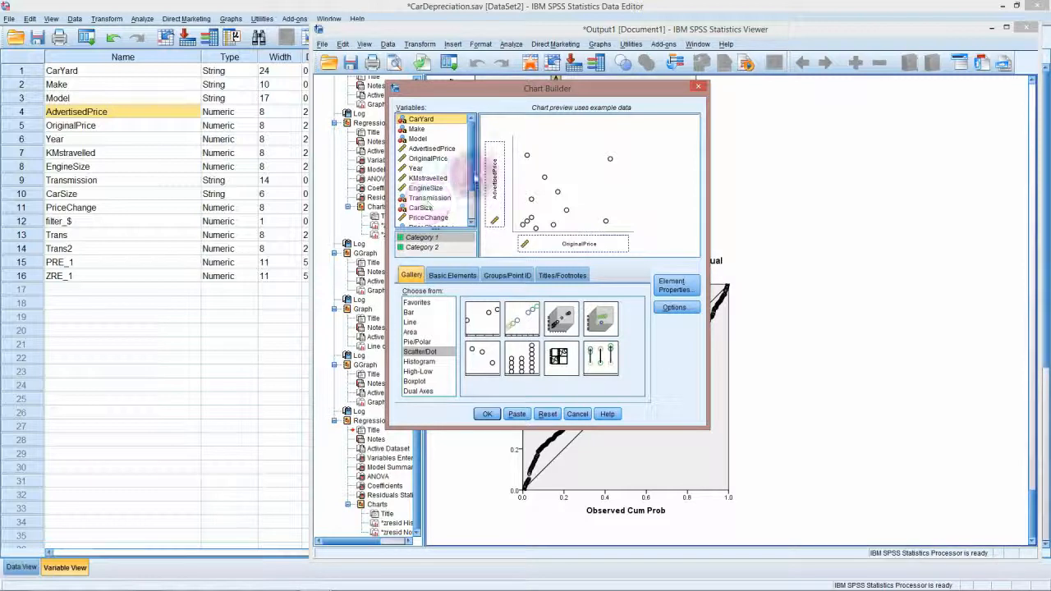
scroll(443, 197, "down", 3)
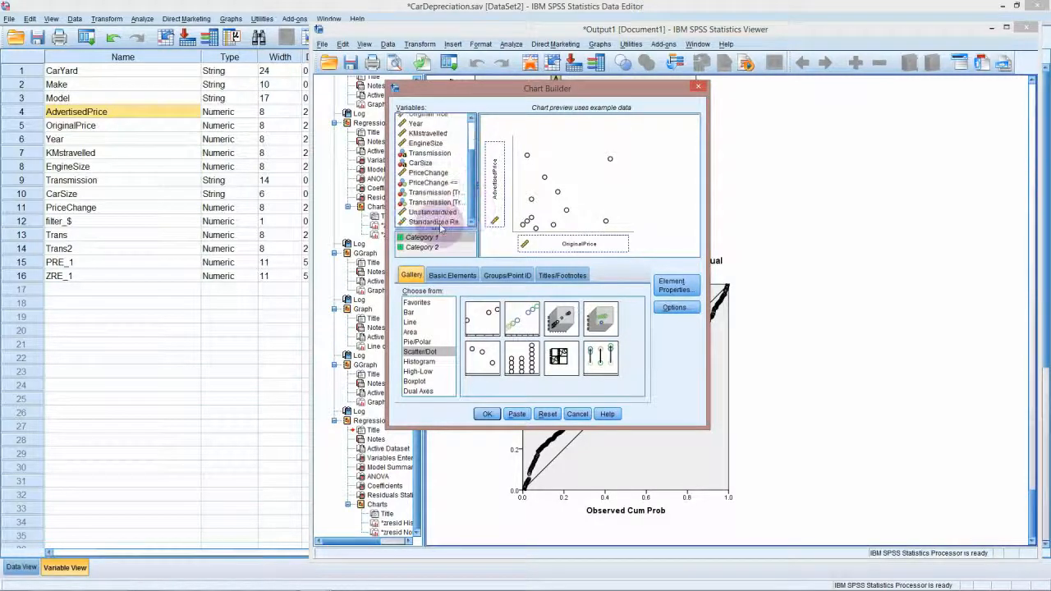
left_click_drag(441, 216, 535, 240)
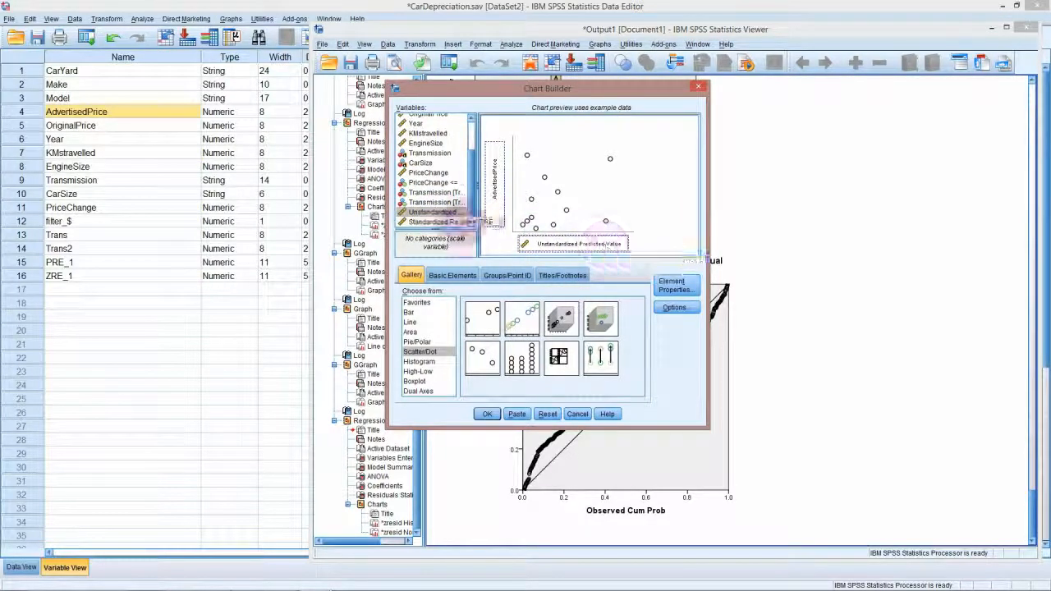
left_click_drag(457, 223, 494, 204)
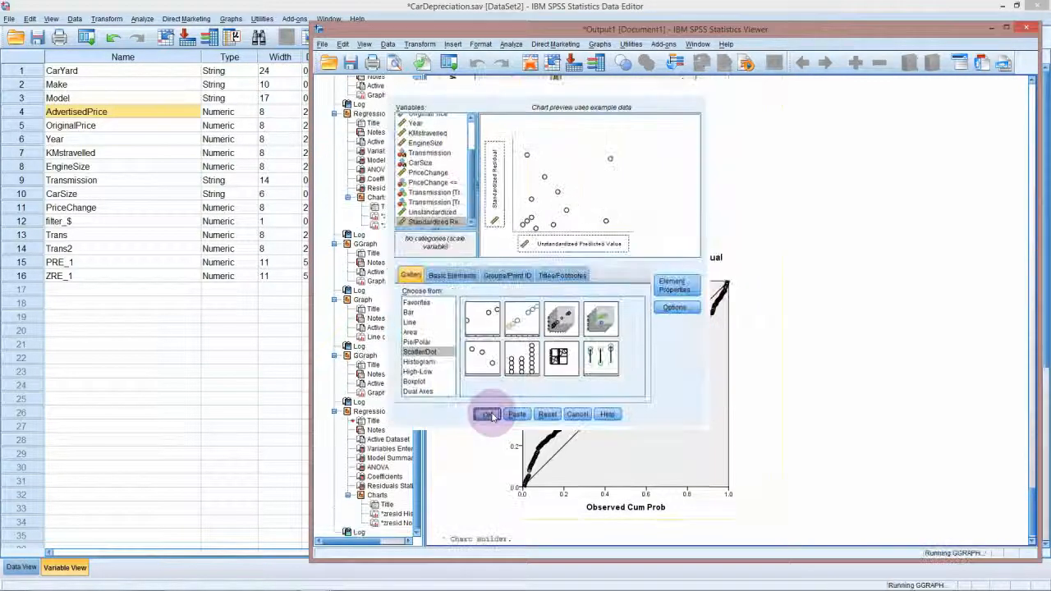
left_click(487, 414)
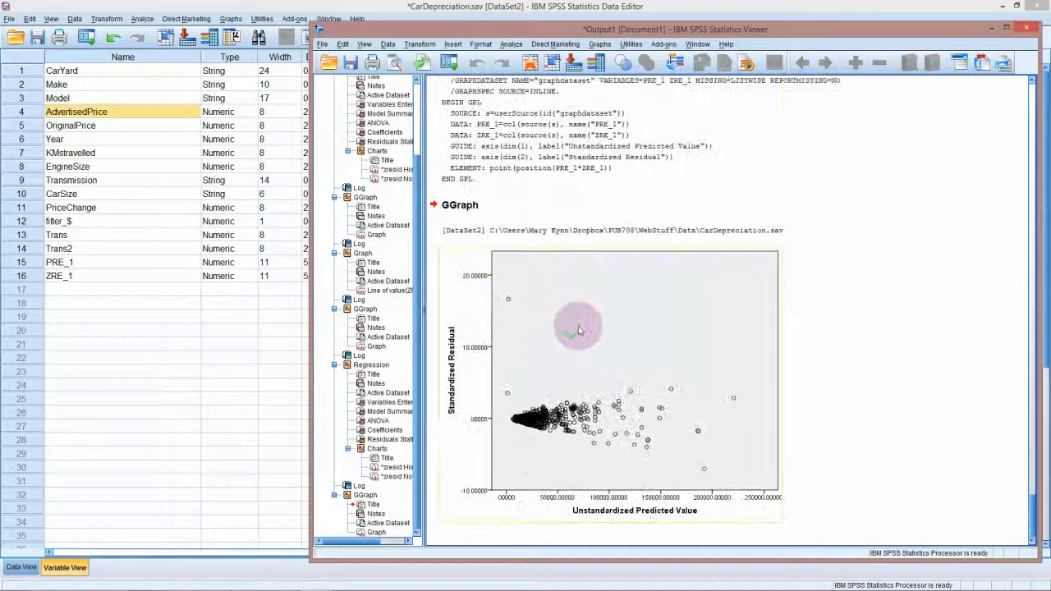
Set the y-axis maximum of the Standardized Residual scatter plot to 10 and close the chart editor.
scroll(574, 321, "up", 3)
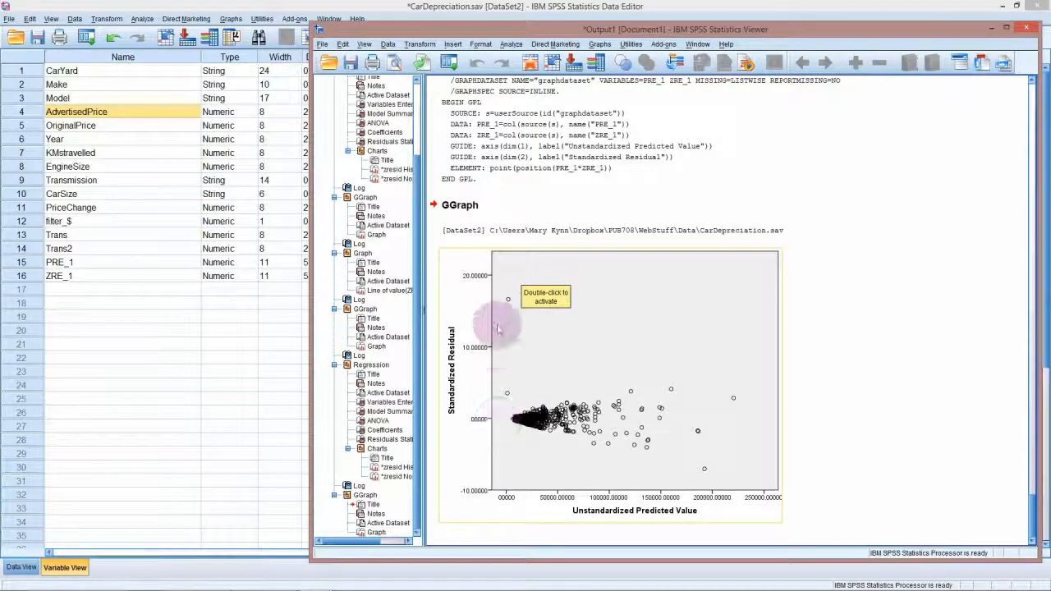
double_click(476, 493)
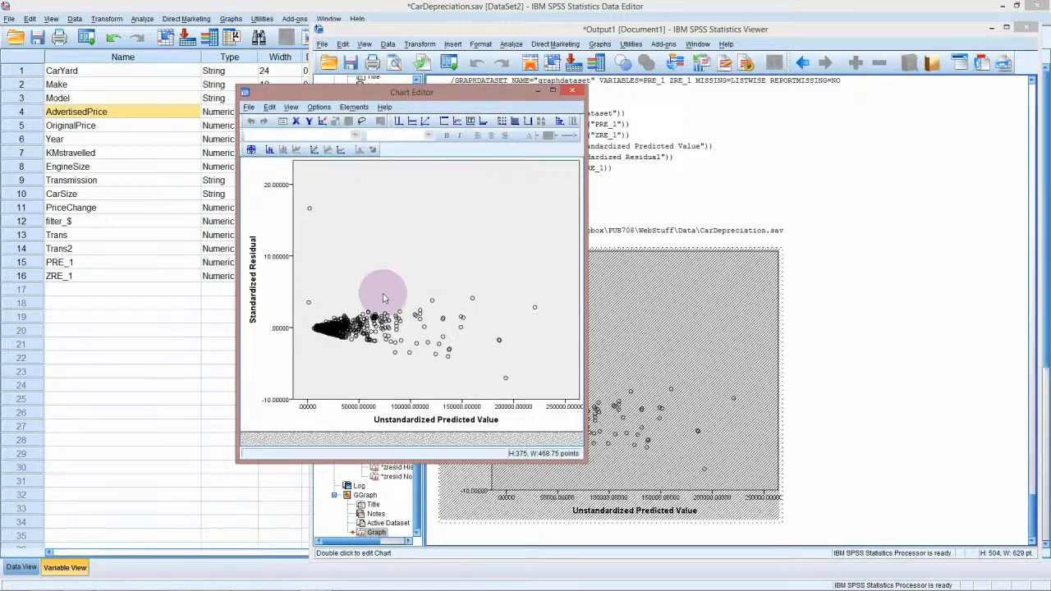
double_click(276, 400)
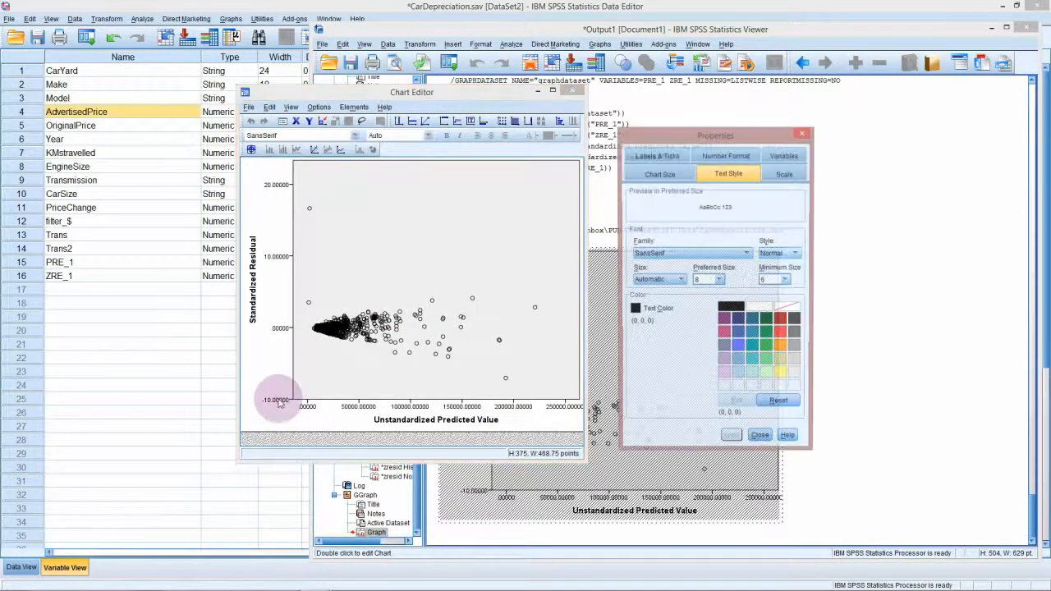
left_click(784, 173)
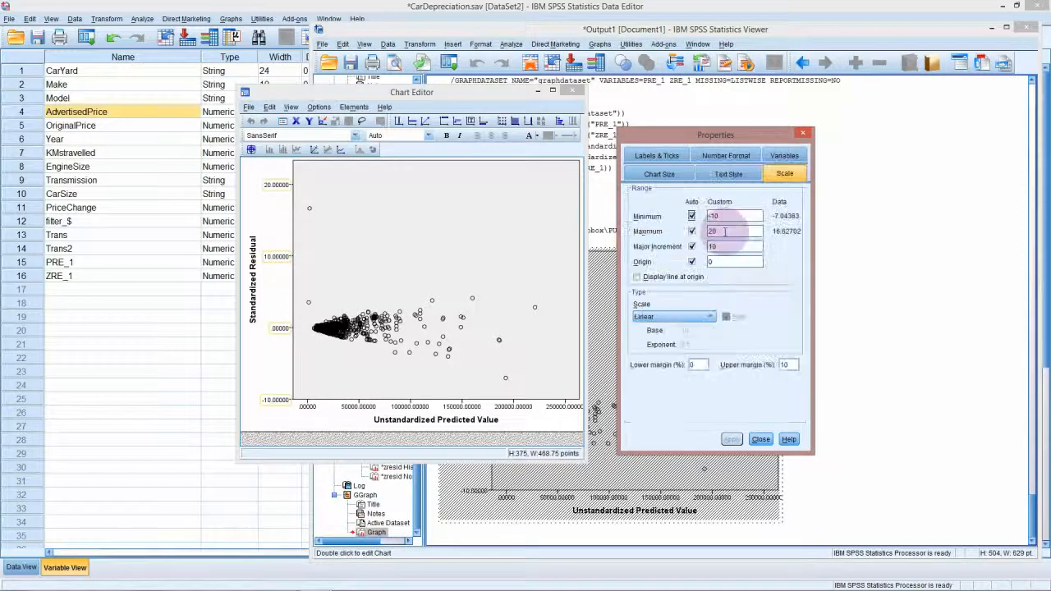
double_click(724, 232)
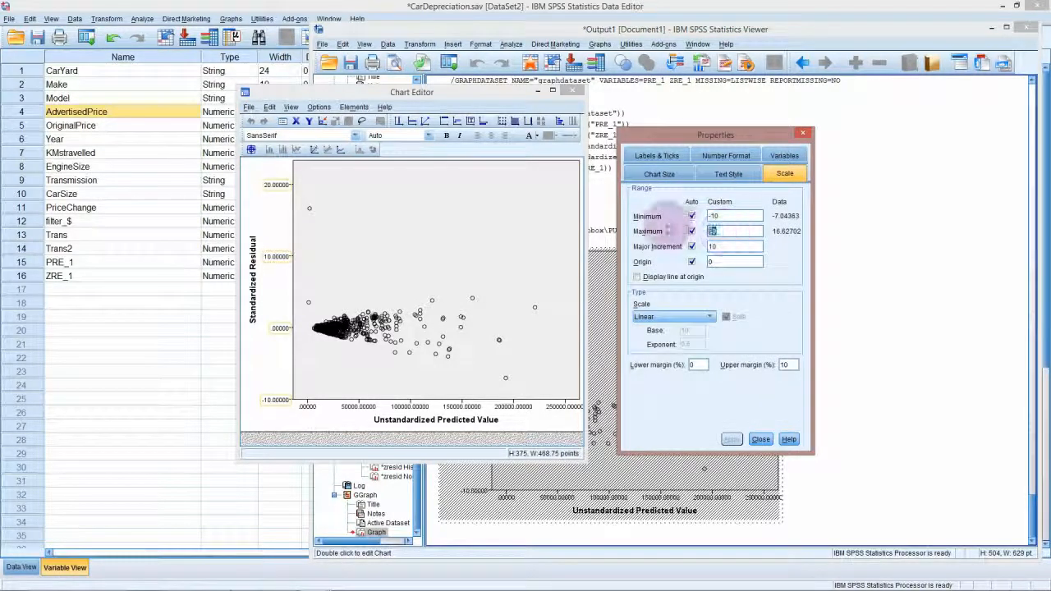
type("10")
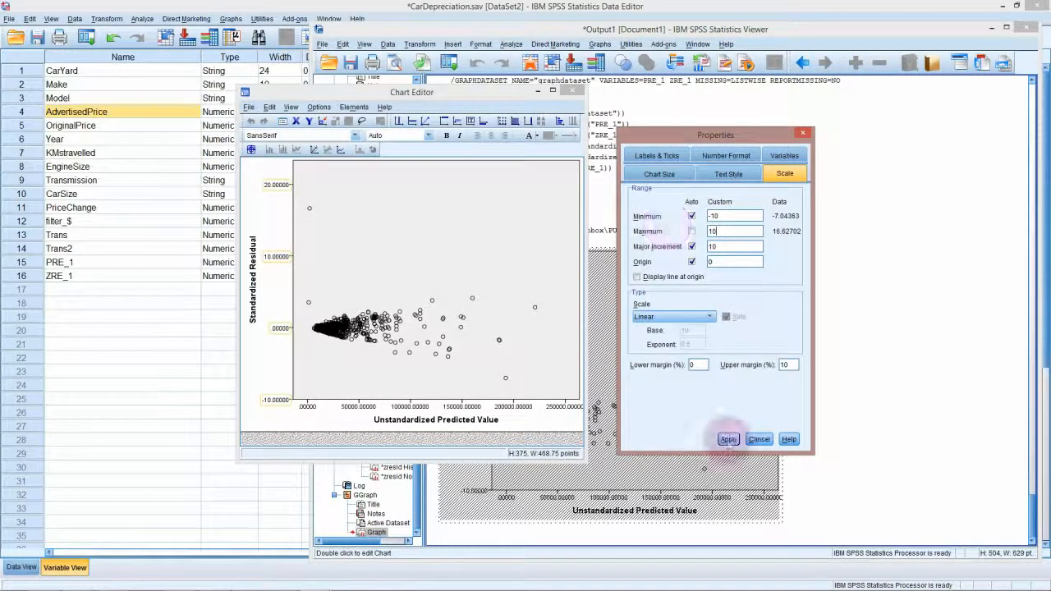
left_click(729, 439)
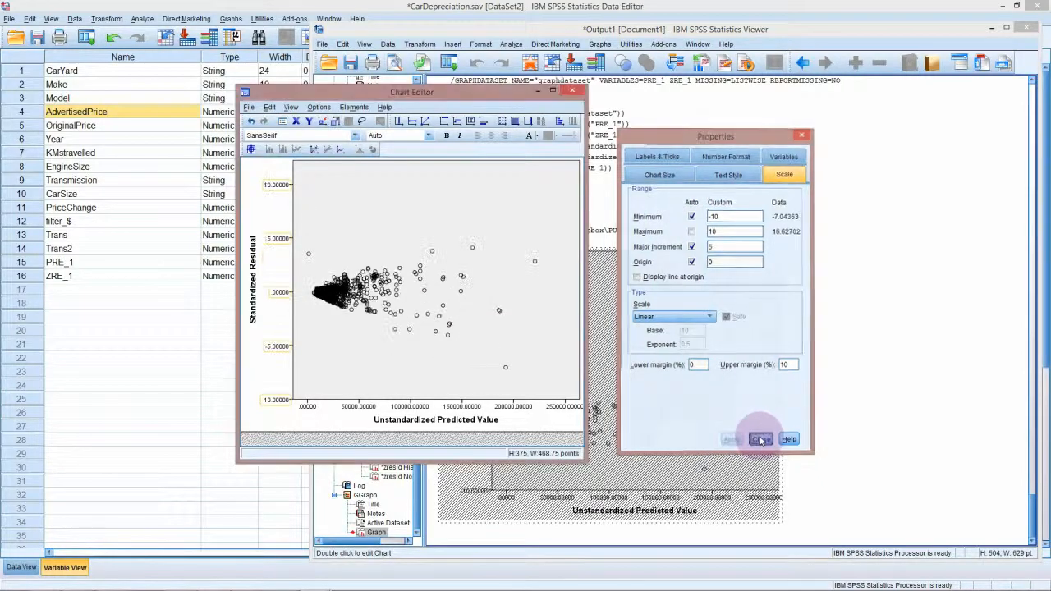
left_click(757, 439)
left_click(572, 91)
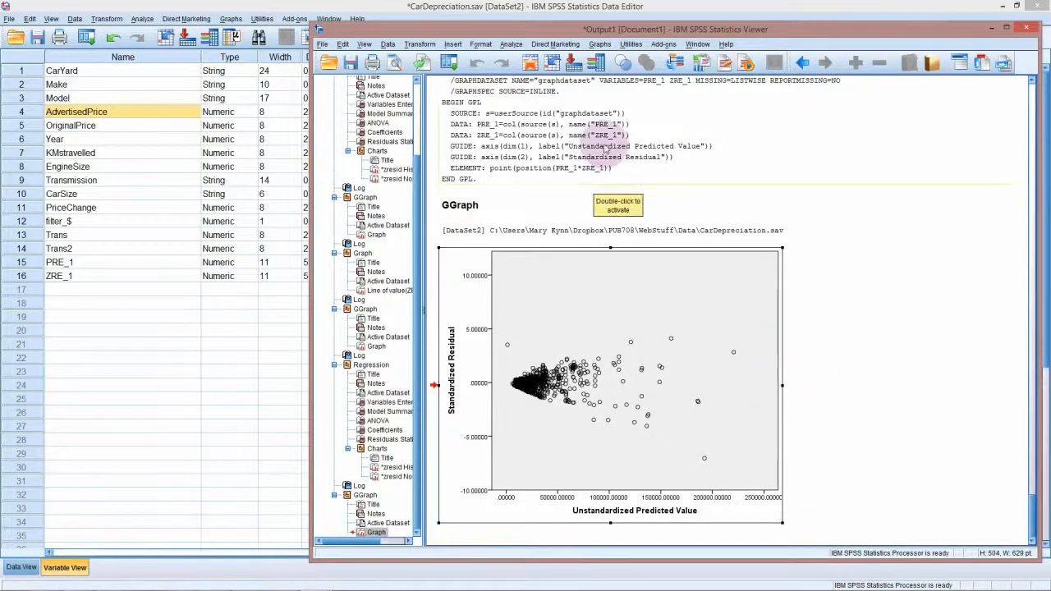
Create a simple line chart of the Standardized Residual using values of individual cases, with case numbers as category labels.
left_click(599, 44)
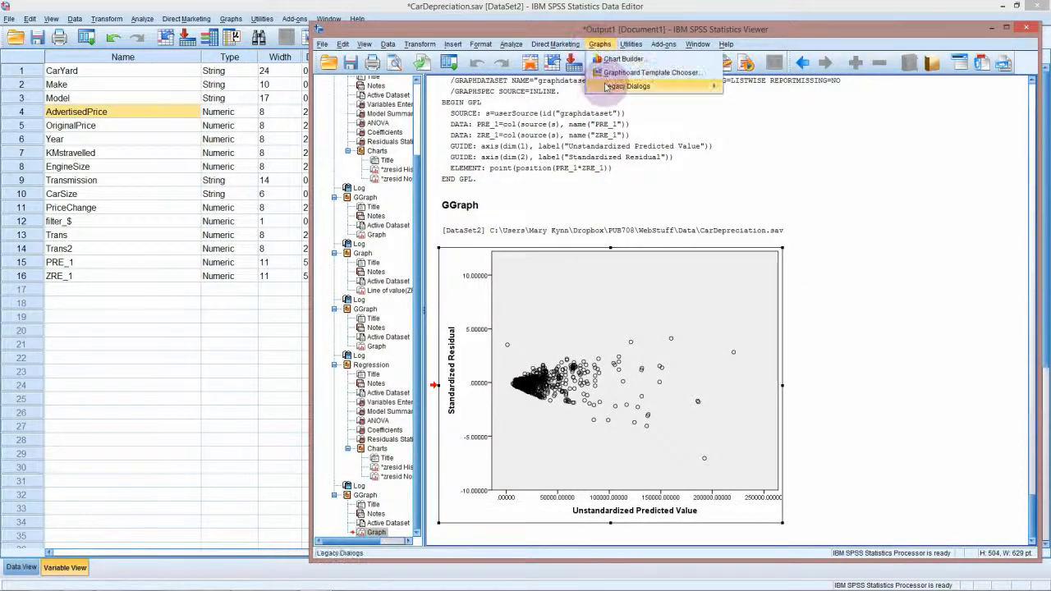
mouse_move(710, 86)
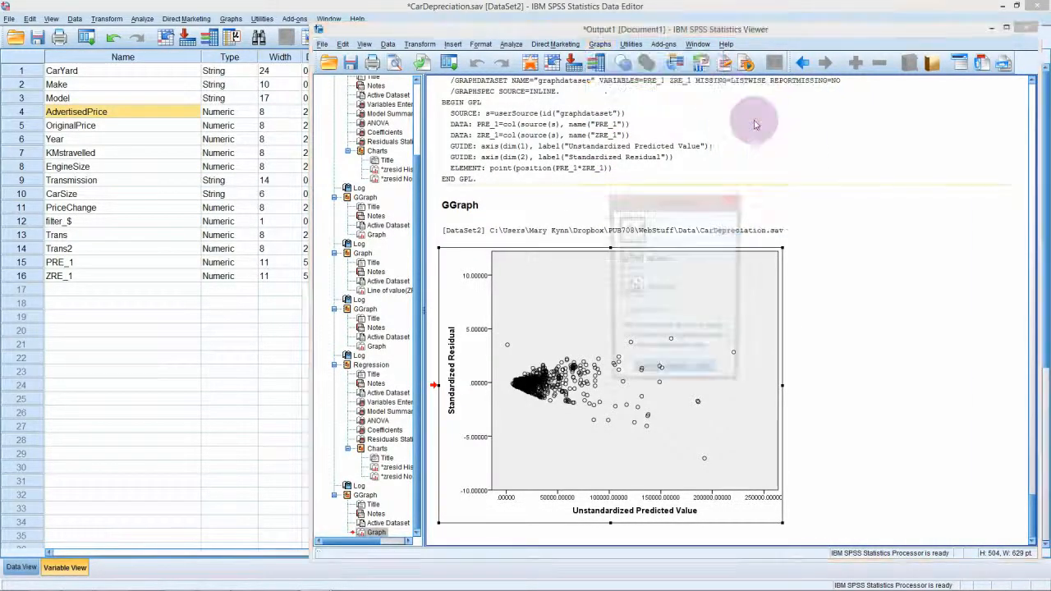
left_click(751, 116)
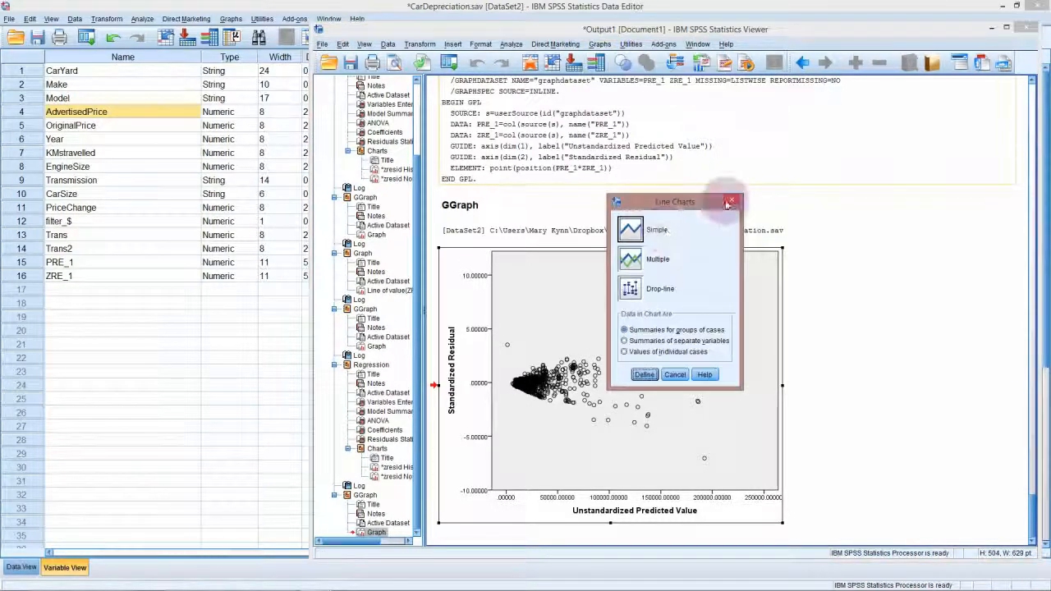
left_click(624, 353)
left_click(624, 354)
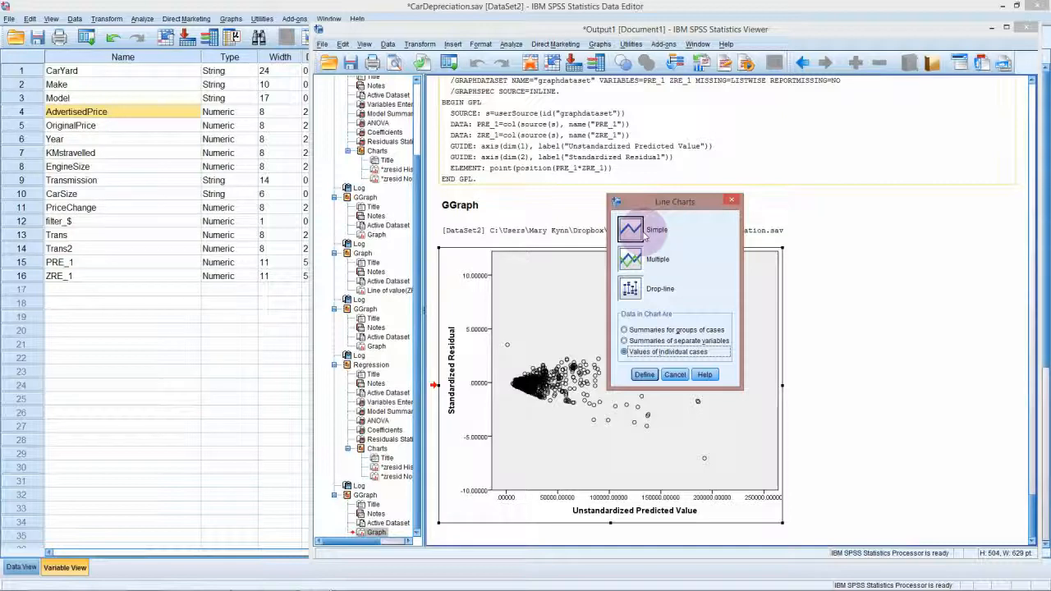
left_click(644, 376)
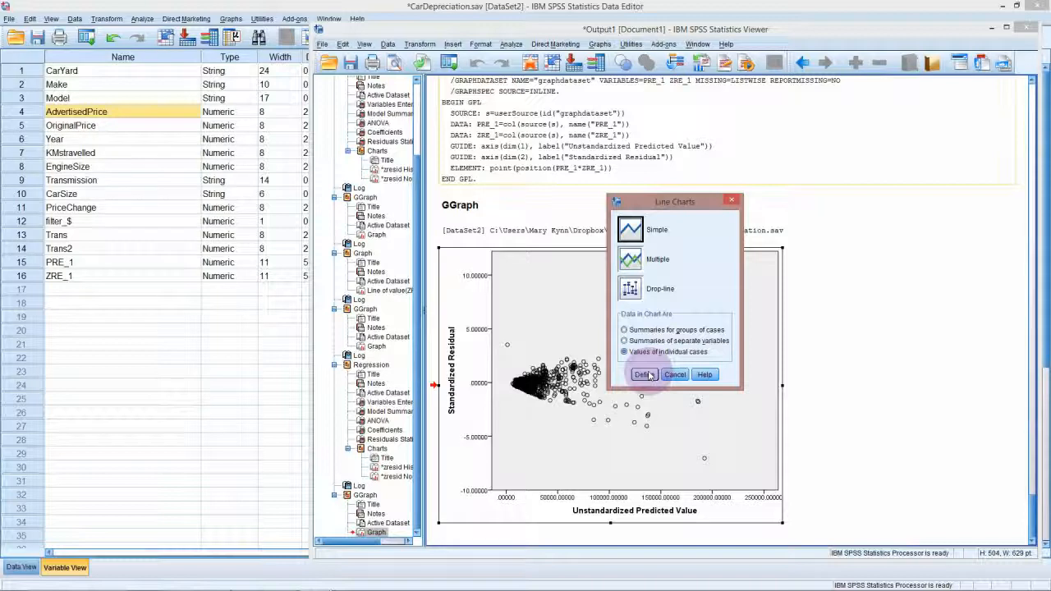
left_click(644, 374)
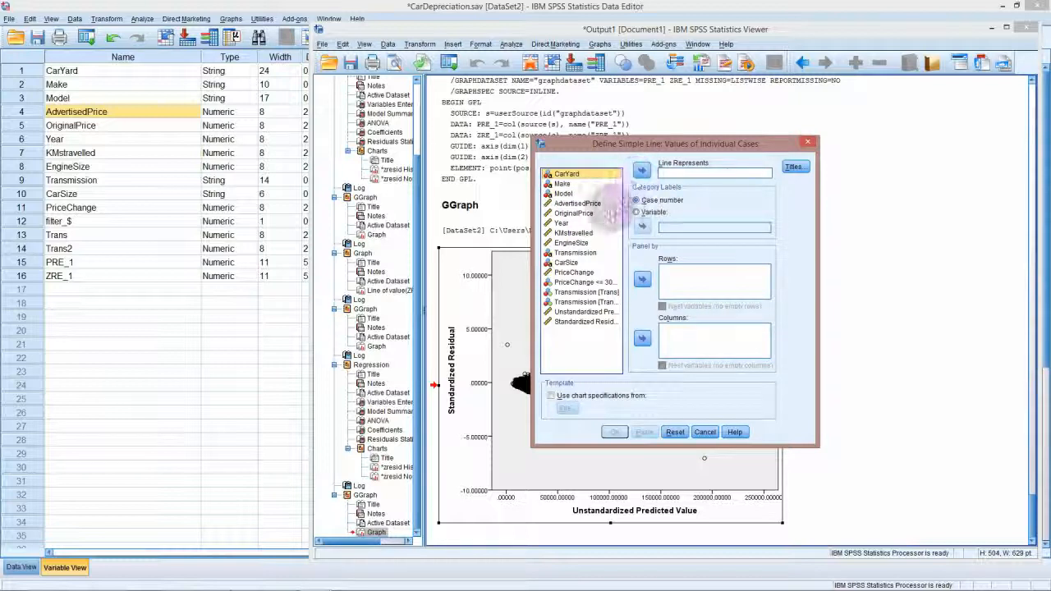
left_click(584, 321)
left_click(642, 170)
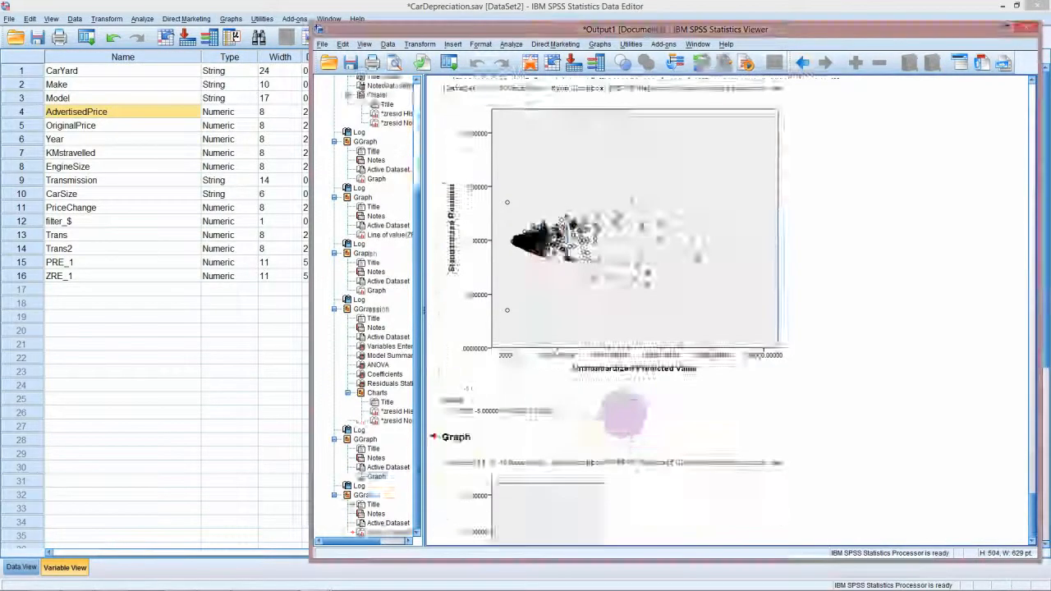
left_click(615, 432)
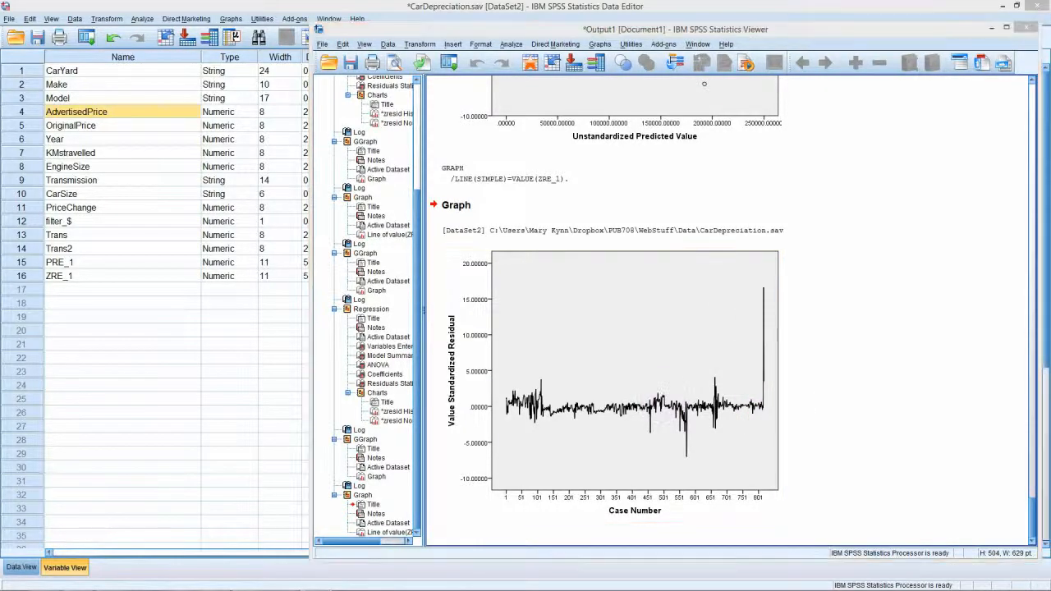
left_click(478, 33)
left_click(478, 34)
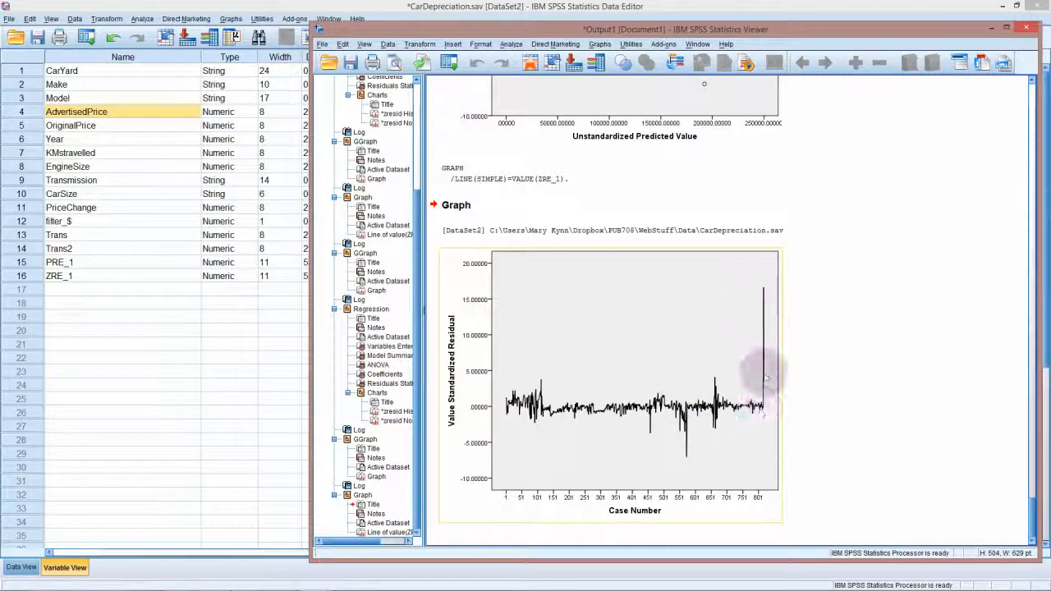
Switch to File Explorer, open BouncingGolfBalls.sav from the Data folder, and display its data values.
left_click(875, 451)
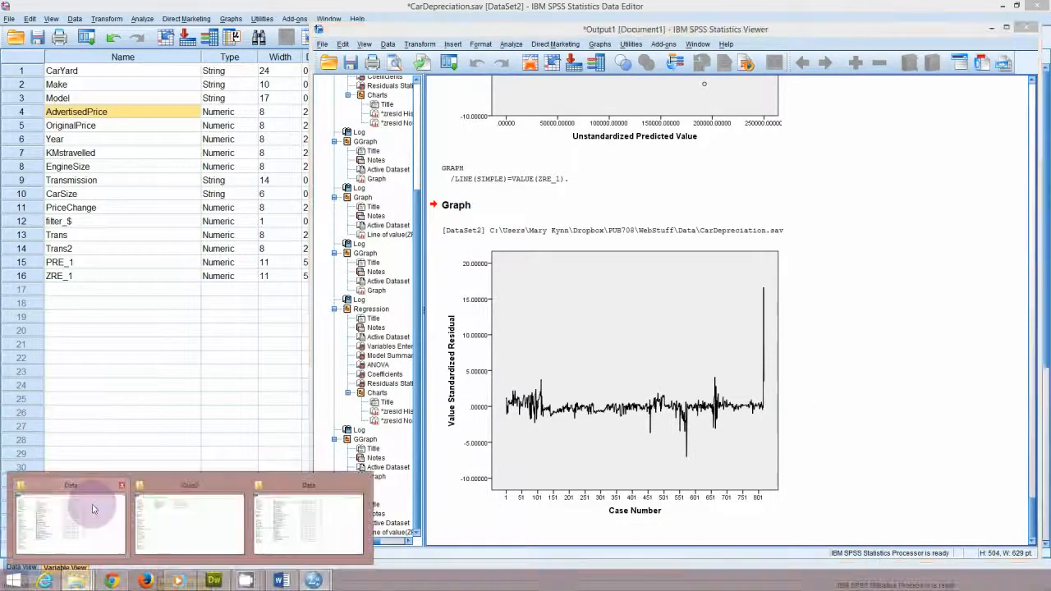
left_click(76, 580)
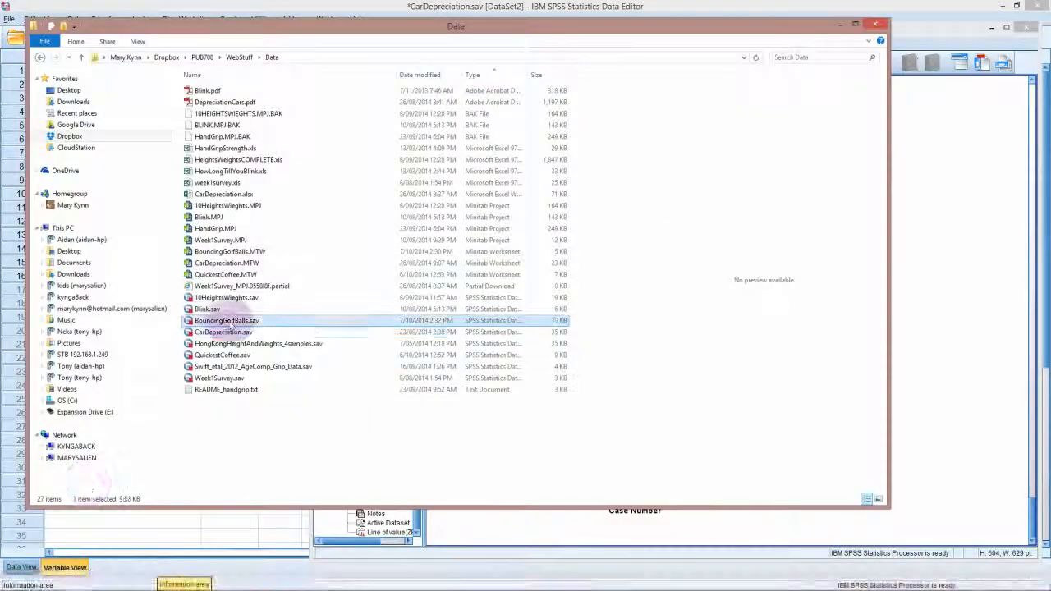
double_click(227, 320)
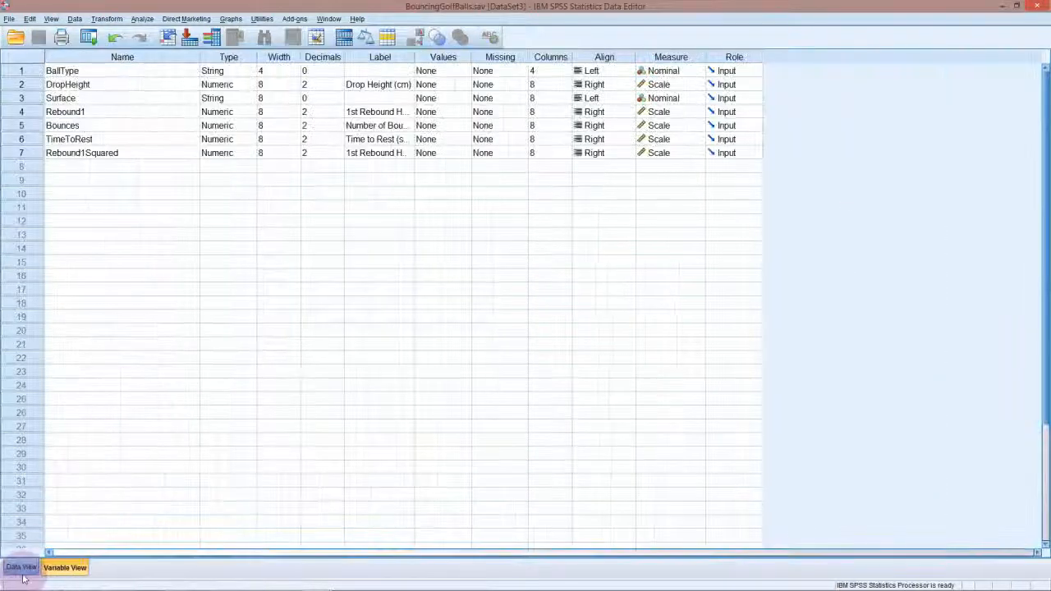
left_click(17, 567)
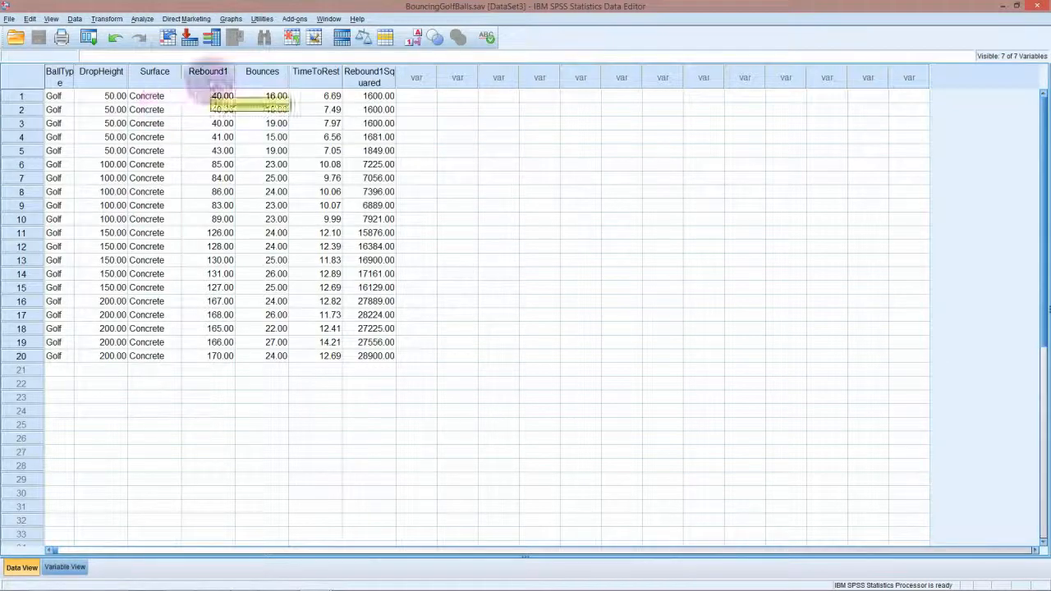
Create a simple scatter plot in the Chart Builder with Time to Rest (sec) on the y-axis and 1st Rebound Height (cm) on the x-axis.
left_click(231, 18)
left_click(250, 33)
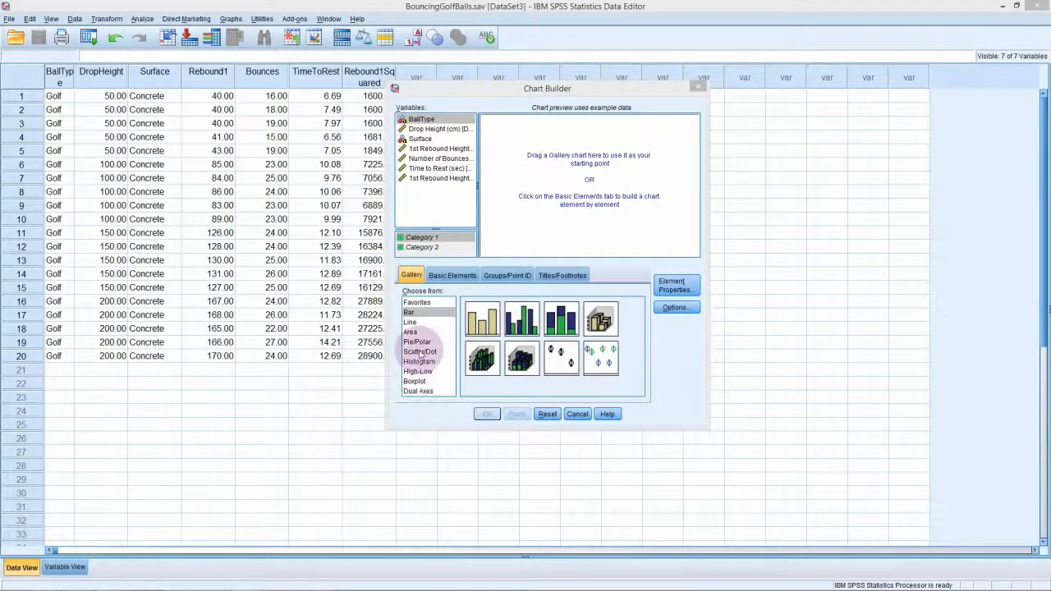
left_click(420, 351)
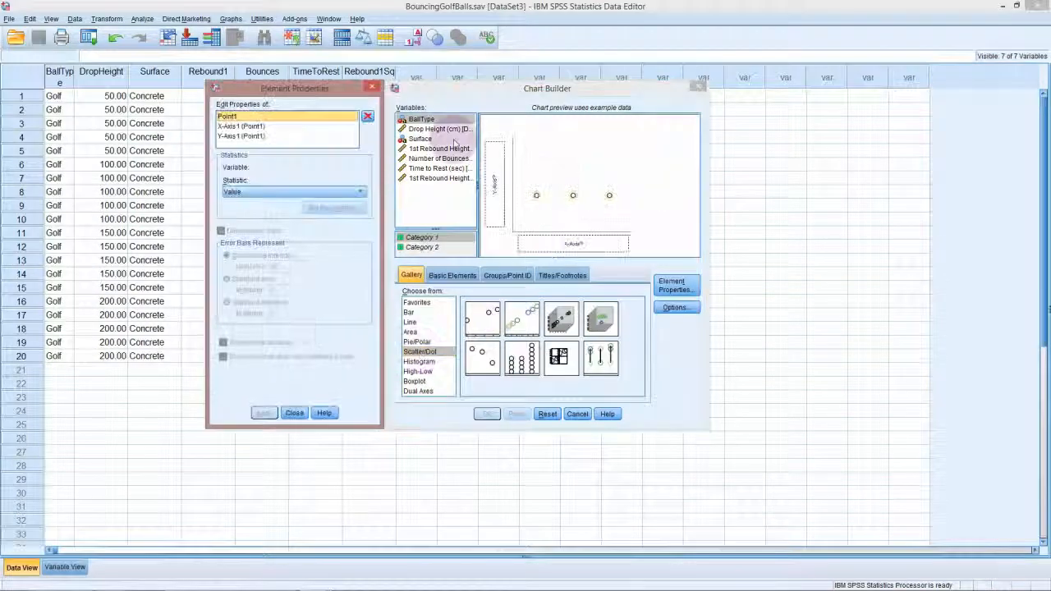
left_click_drag(482, 318, 559, 188)
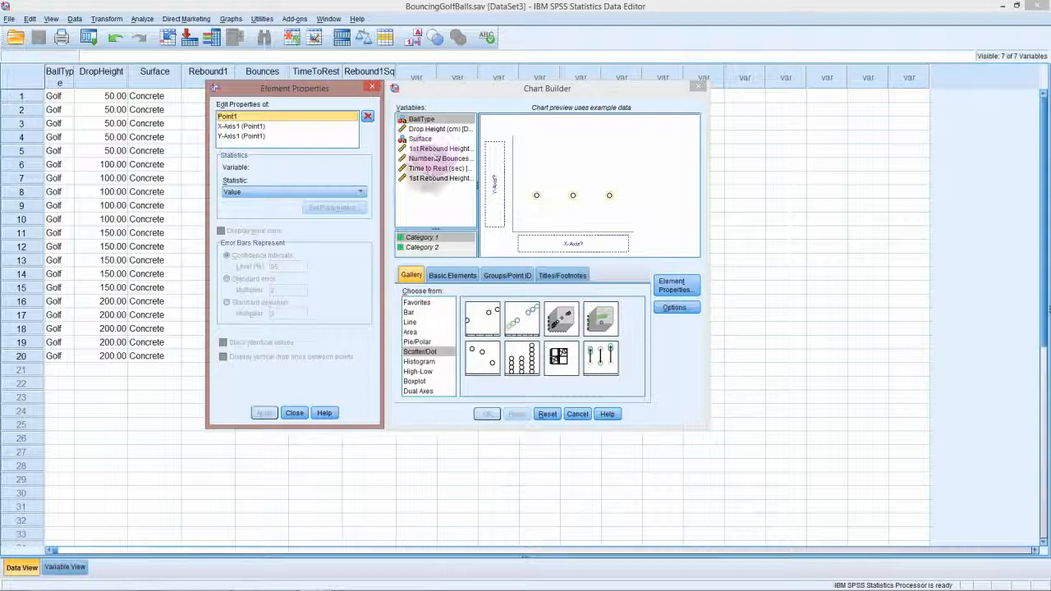
left_click_drag(434, 170, 481, 175)
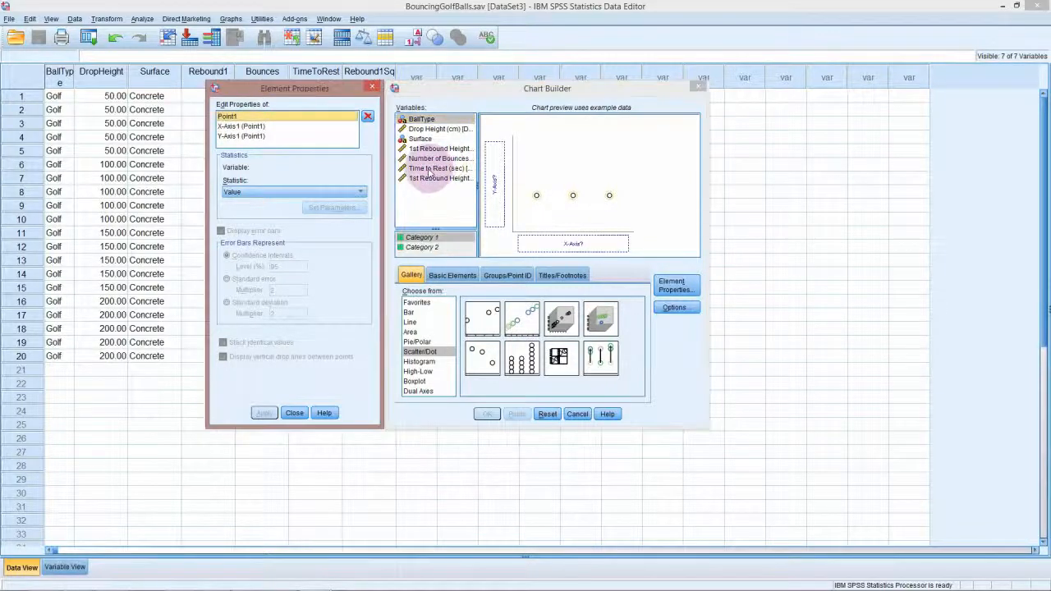
left_click_drag(434, 170, 488, 177)
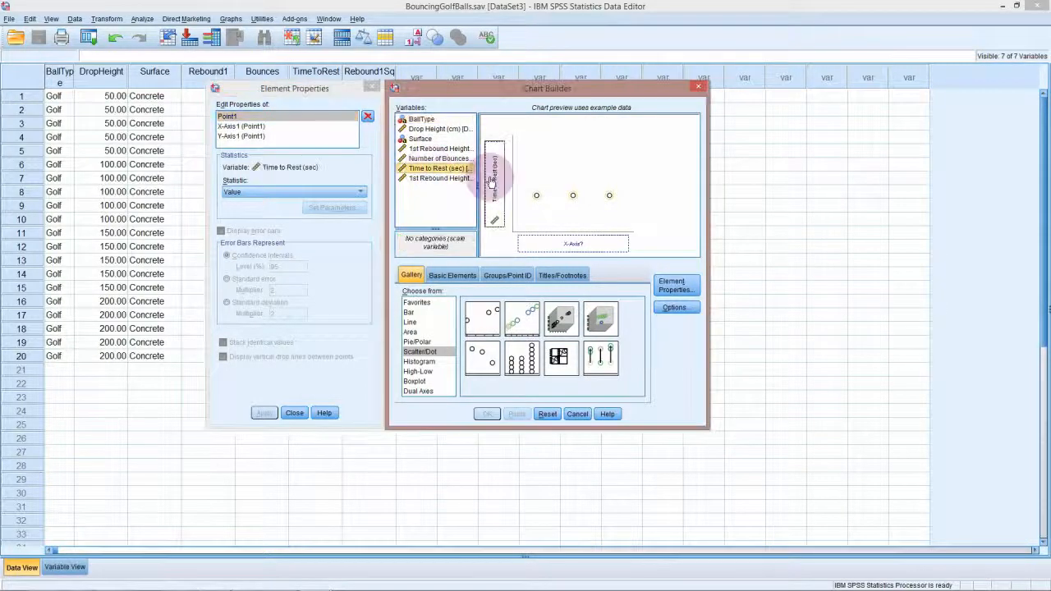
left_click_drag(434, 170, 491, 182)
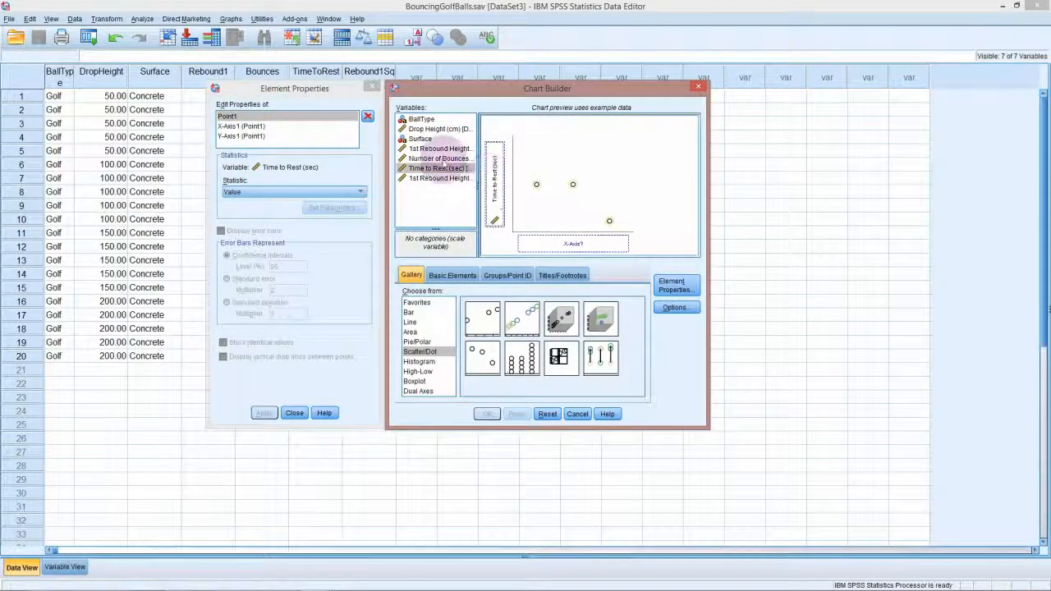
left_click_drag(439, 149, 534, 223)
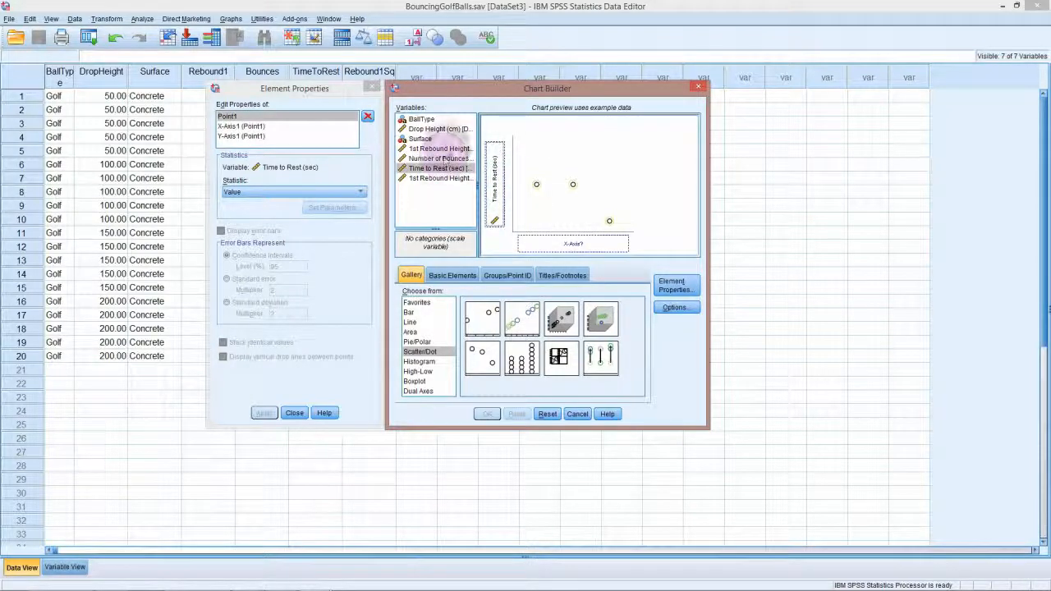
left_click_drag(422, 156, 535, 243)
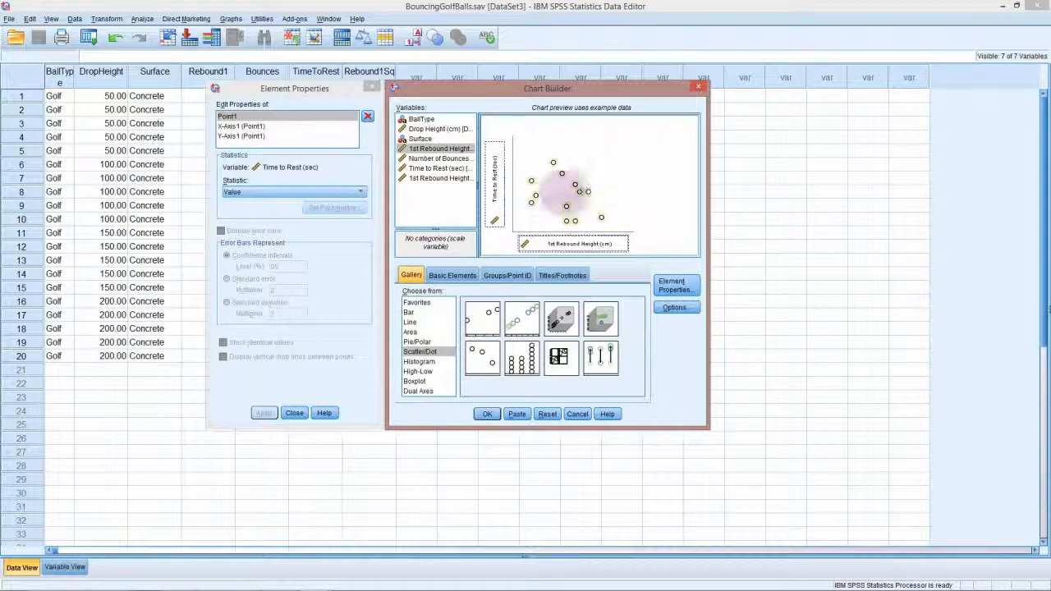
left_click(487, 414)
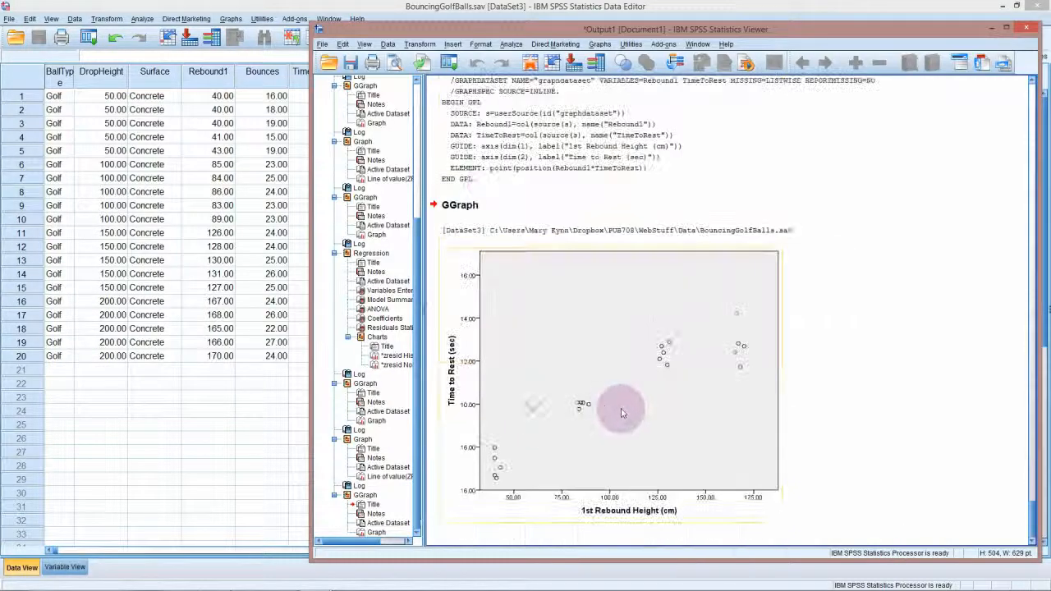
Add a linear fit line to the Time to Rest scatter plot and close the chart editor.
left_click(621, 410)
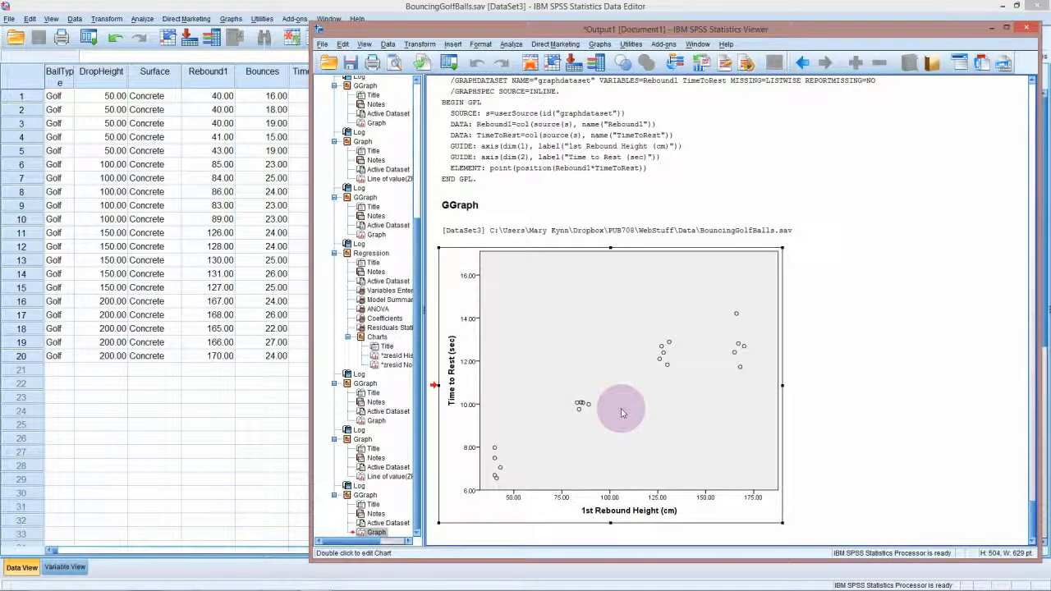
double_click(622, 411)
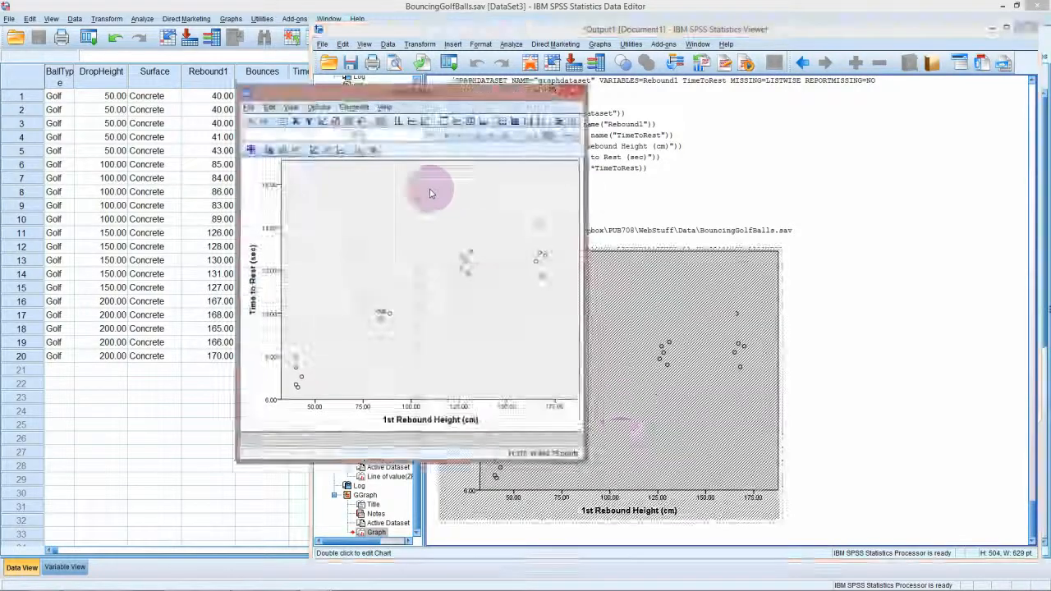
left_click(311, 149)
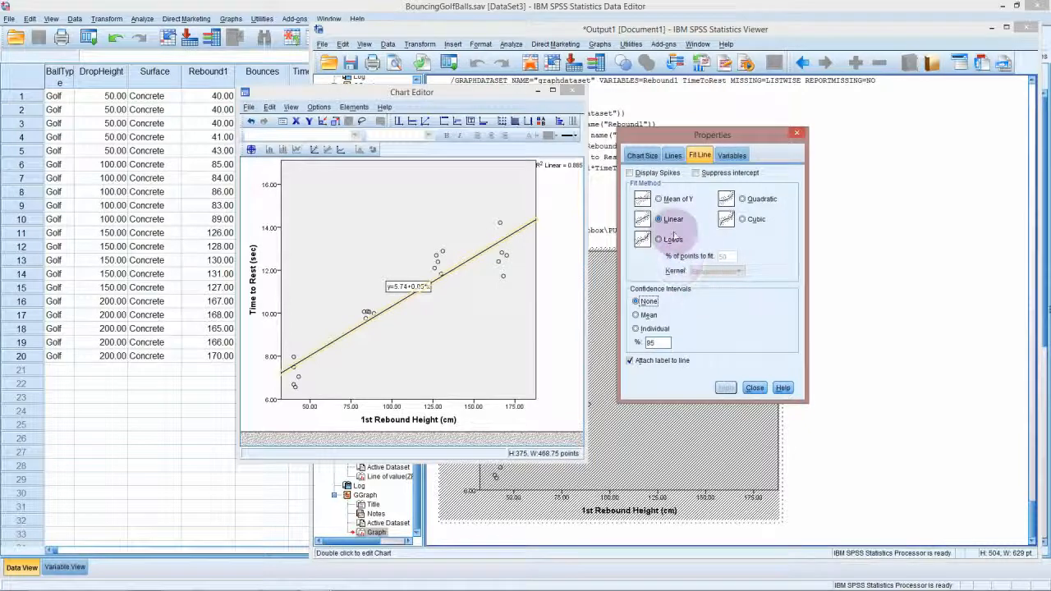
left_click(754, 388)
left_click(572, 91)
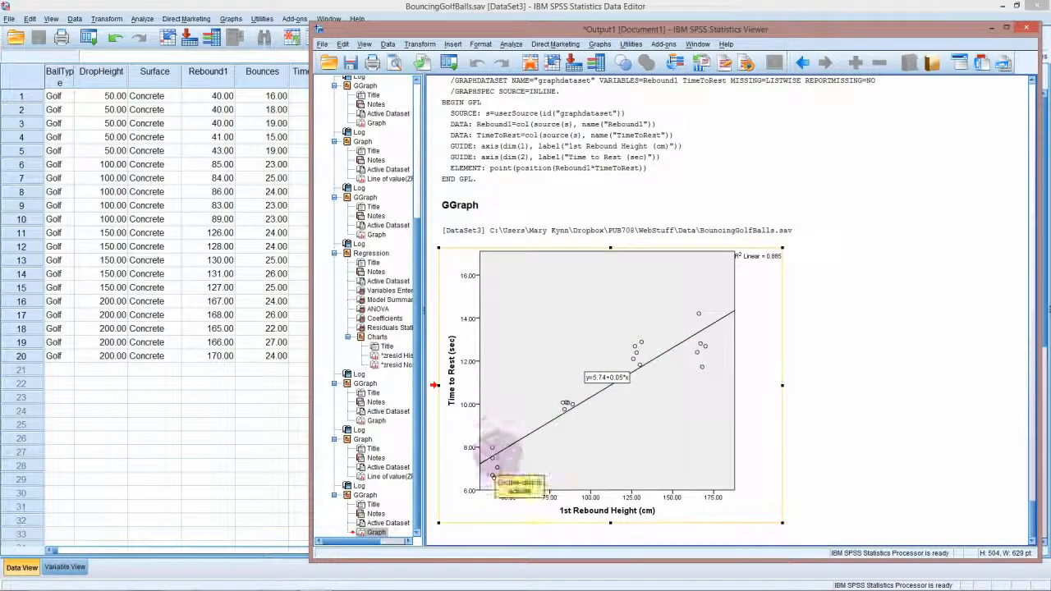
Set up a linear regression with Time to Rest (sec) as dependent and 1st Rebound Height (cm) as independent, keeping the Estimates and Model fit statistics.
left_click(510, 43)
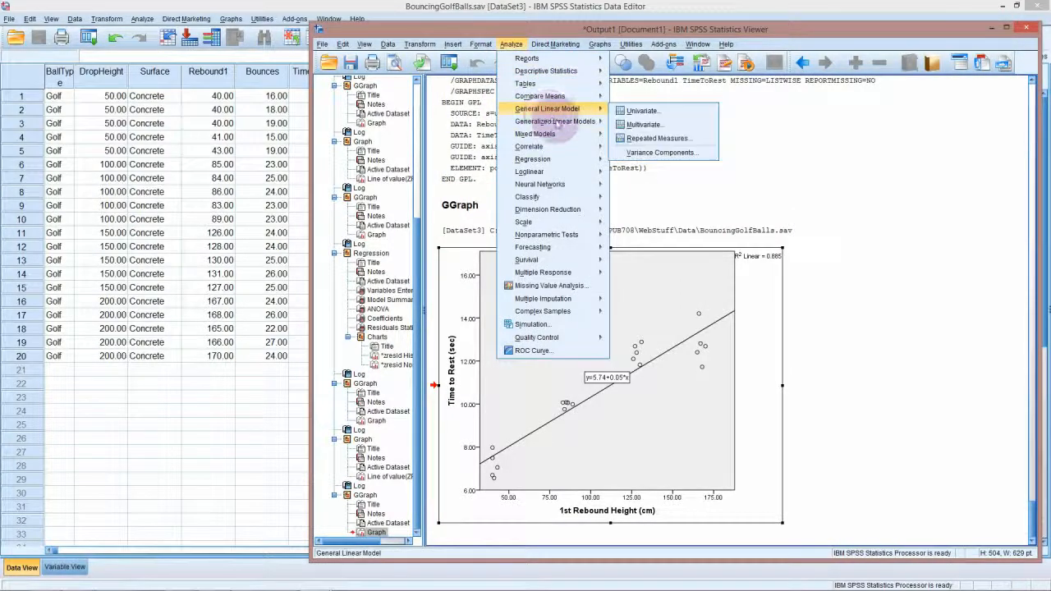
mouse_move(566, 158)
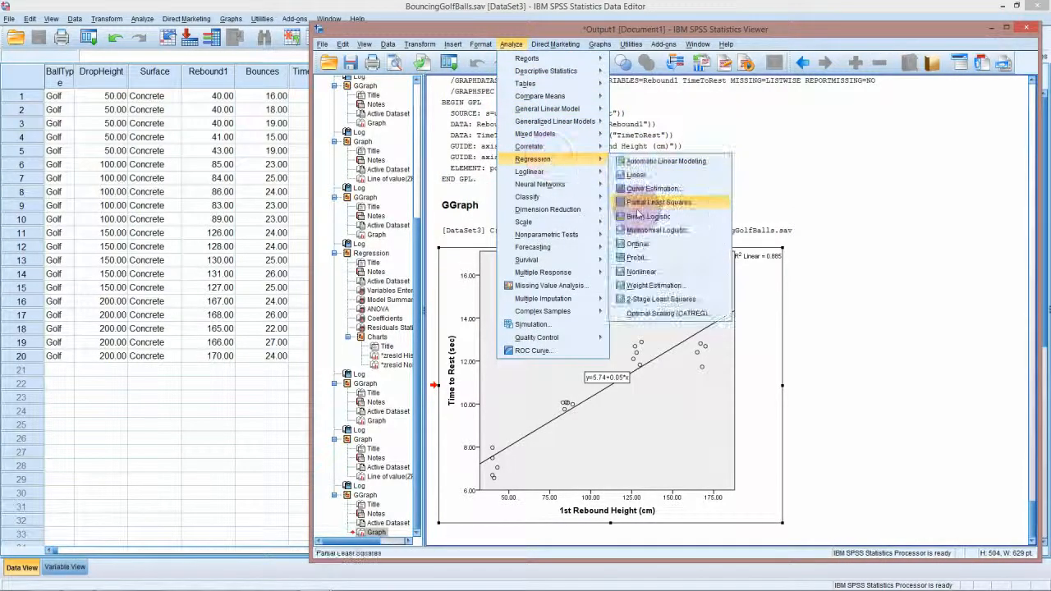
left_click(634, 174)
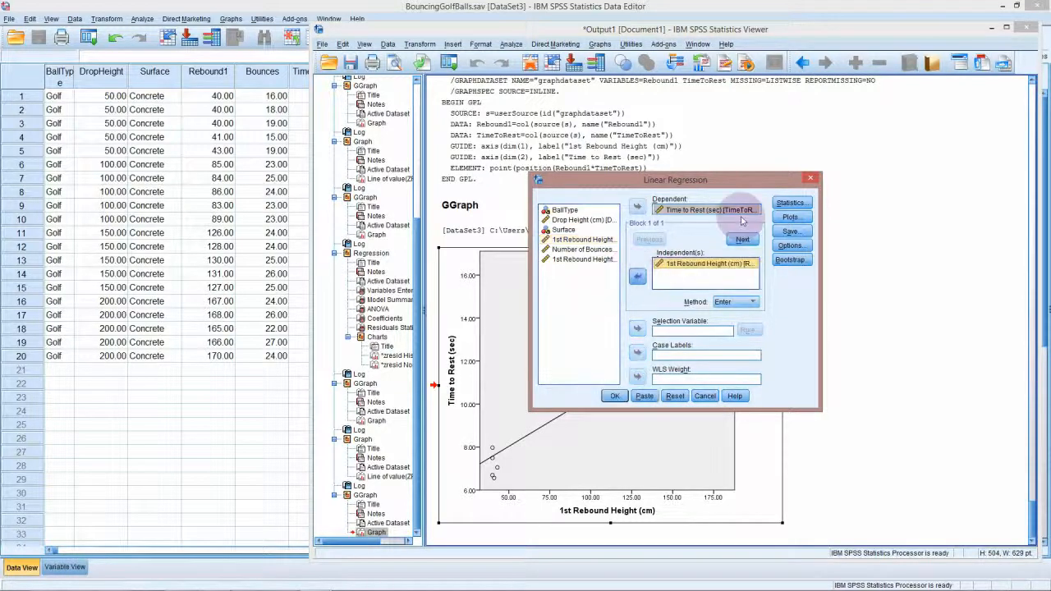
left_click(636, 275)
left_click(788, 203)
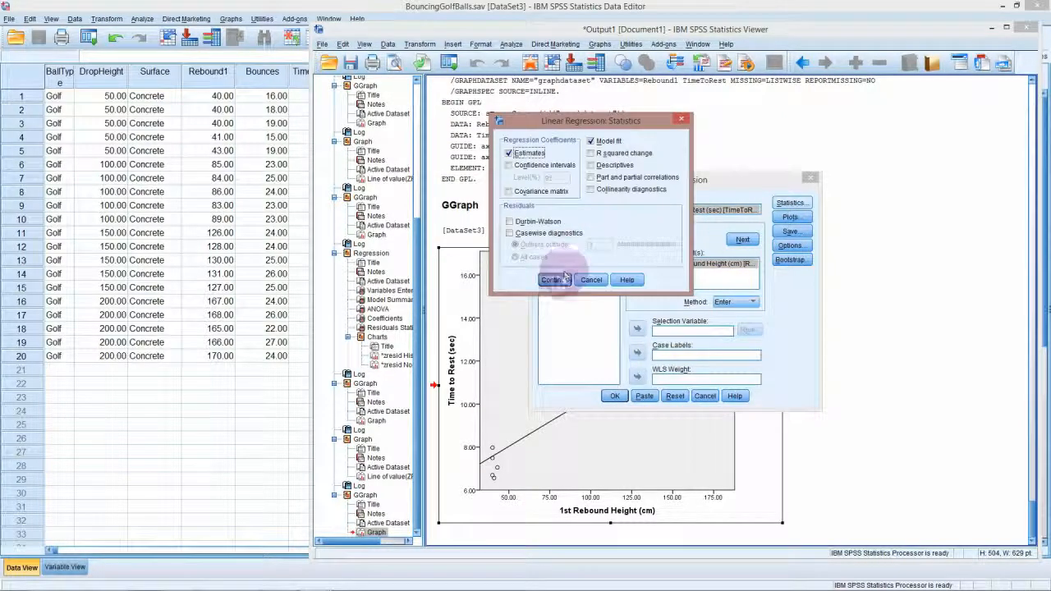
left_click(555, 279)
Request a histogram, a normal probability plot and a scatterplot with *ZRESID as Y and *ADJPRED as X, and run the regression.
left_click(789, 217)
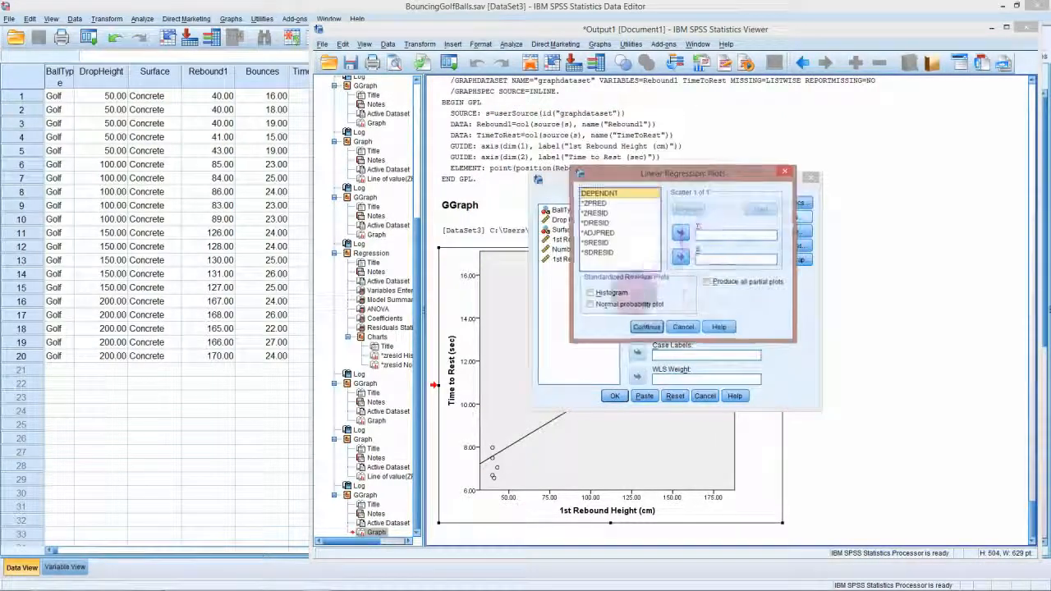
left_click(591, 293)
left_click(623, 306)
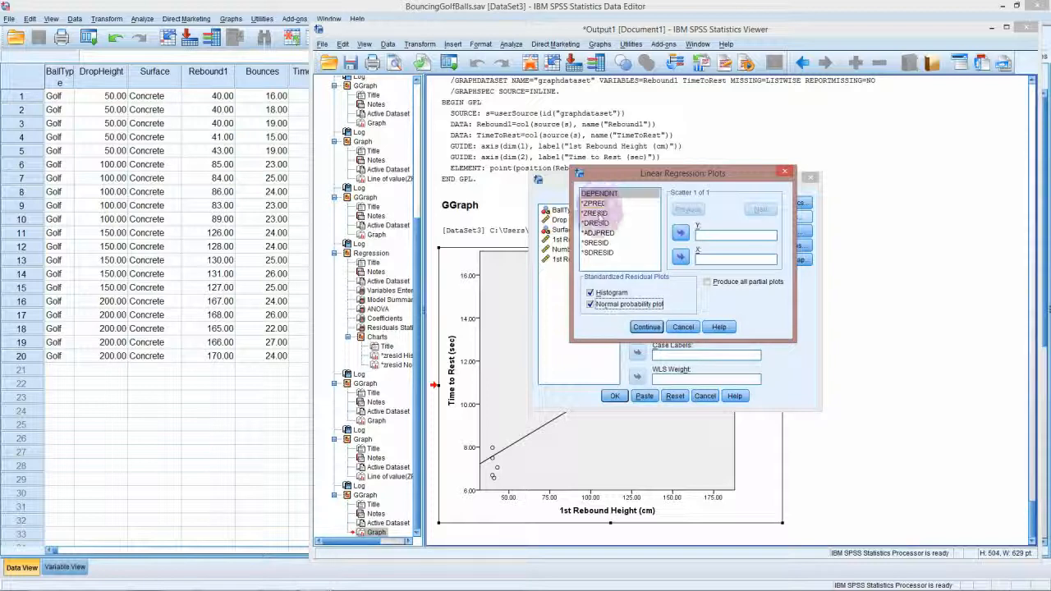
left_click(597, 213)
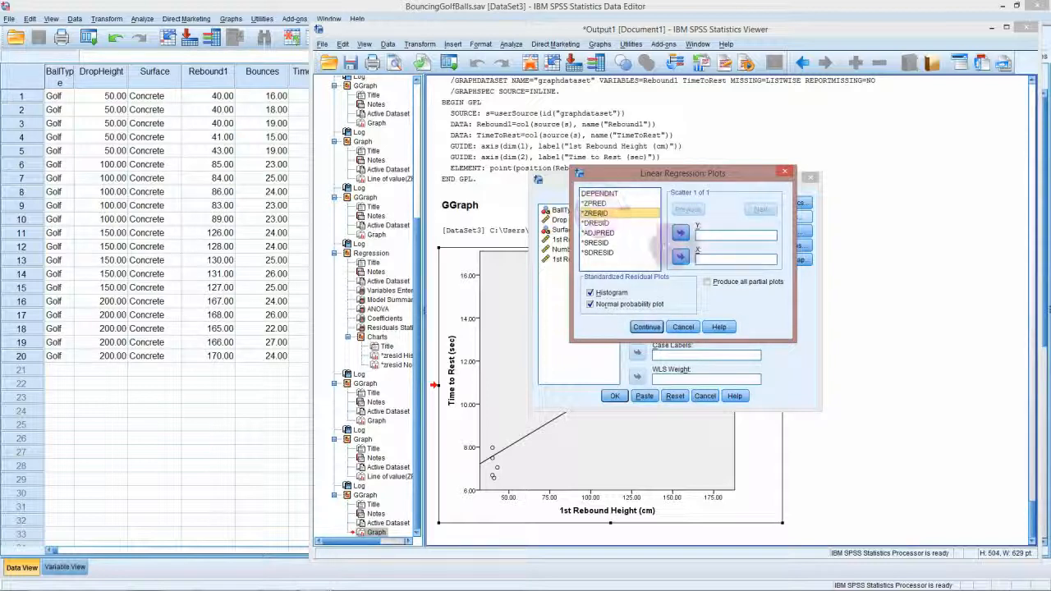
left_click(680, 233)
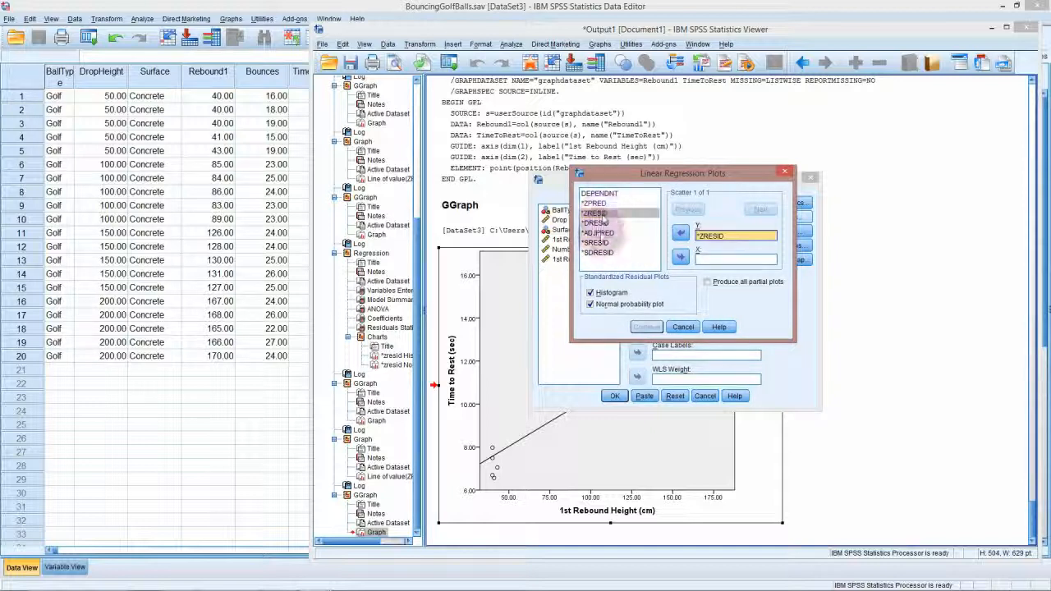
left_click(679, 257)
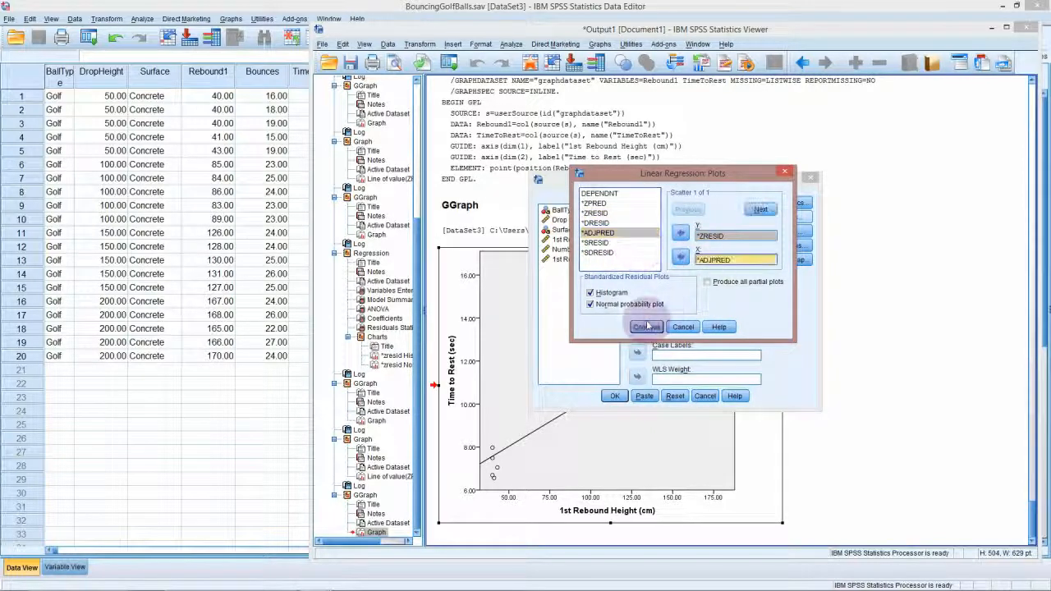
left_click(647, 327)
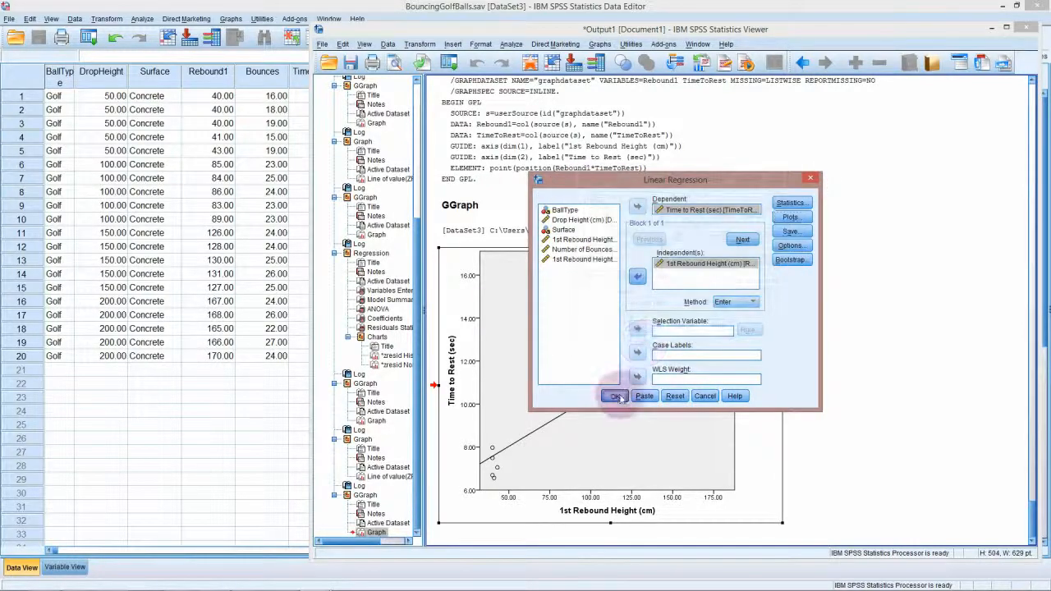
left_click(615, 397)
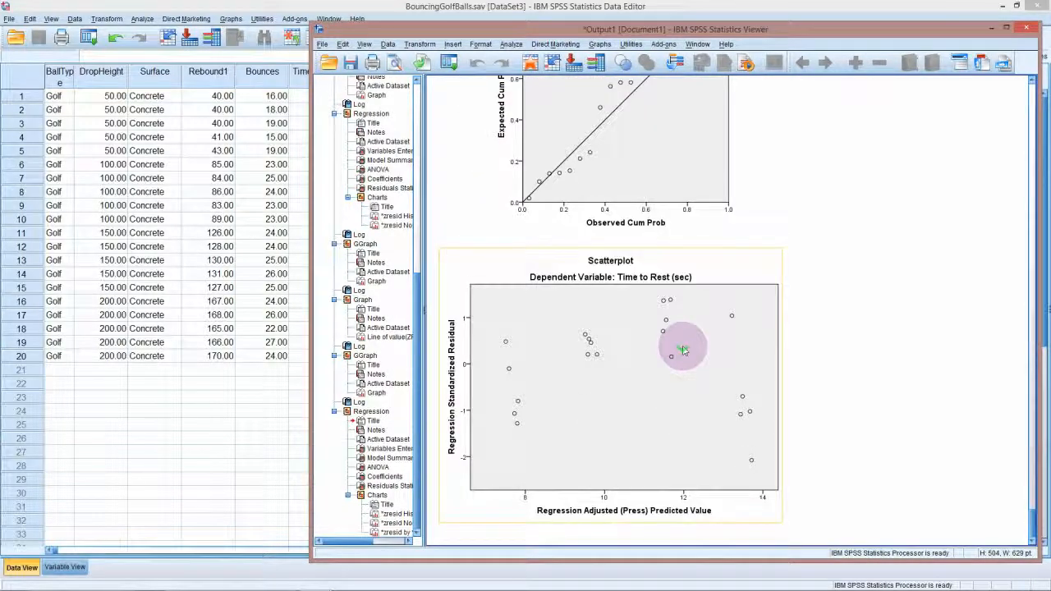
Examine the residual histogram, normal P-P plot and residual scatterplot, and compare the residual pattern with the linear fit on the Time to Rest scatter plot.
scroll(686, 349, "up", 5)
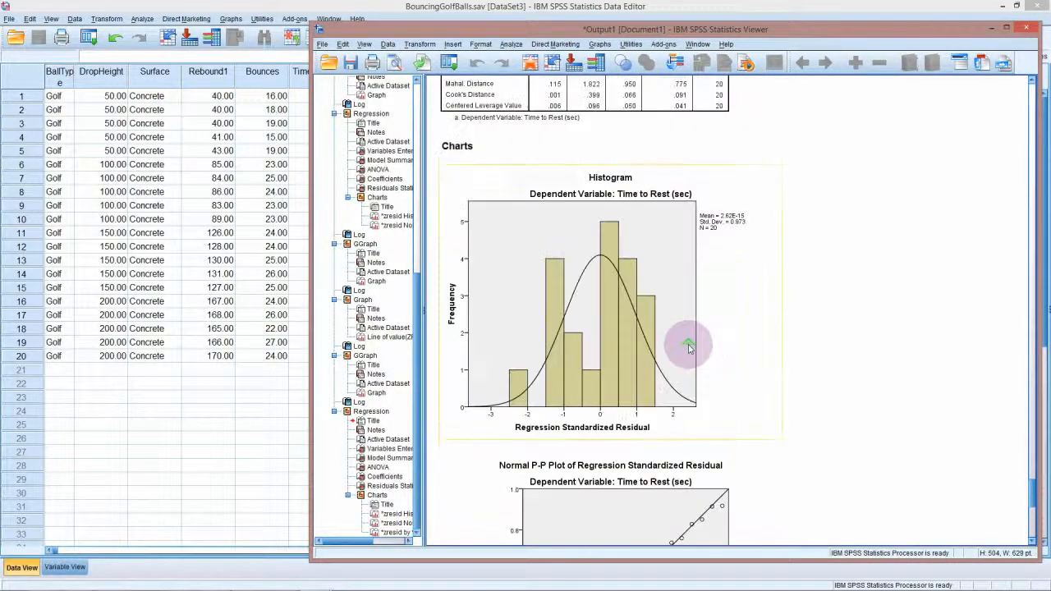
scroll(687, 347, "down", 5)
scroll(688, 349, "up", 5)
scroll(688, 349, "down", 3)
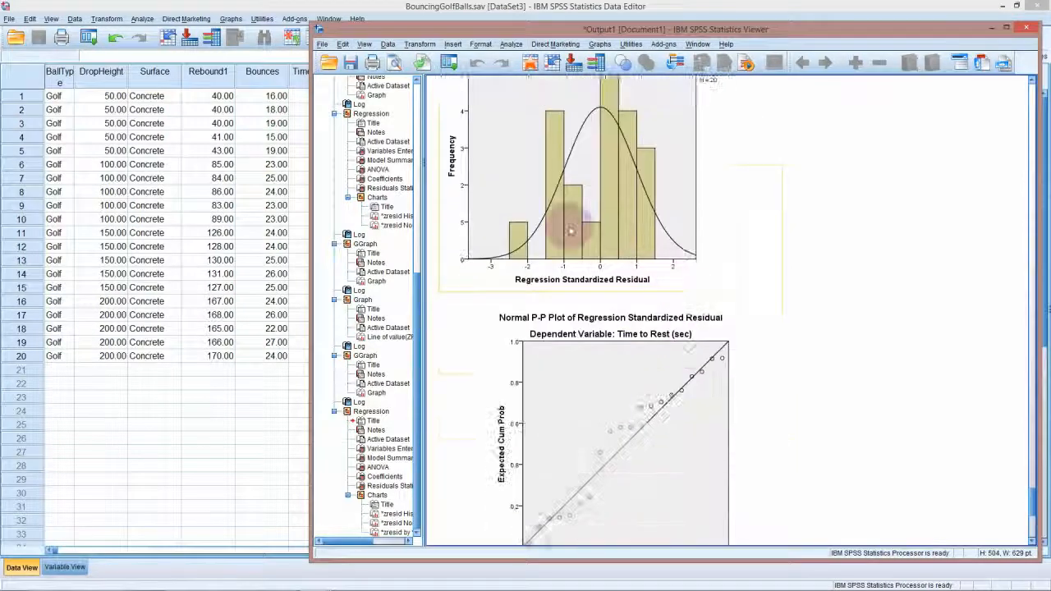
scroll(648, 304, "down", 4)
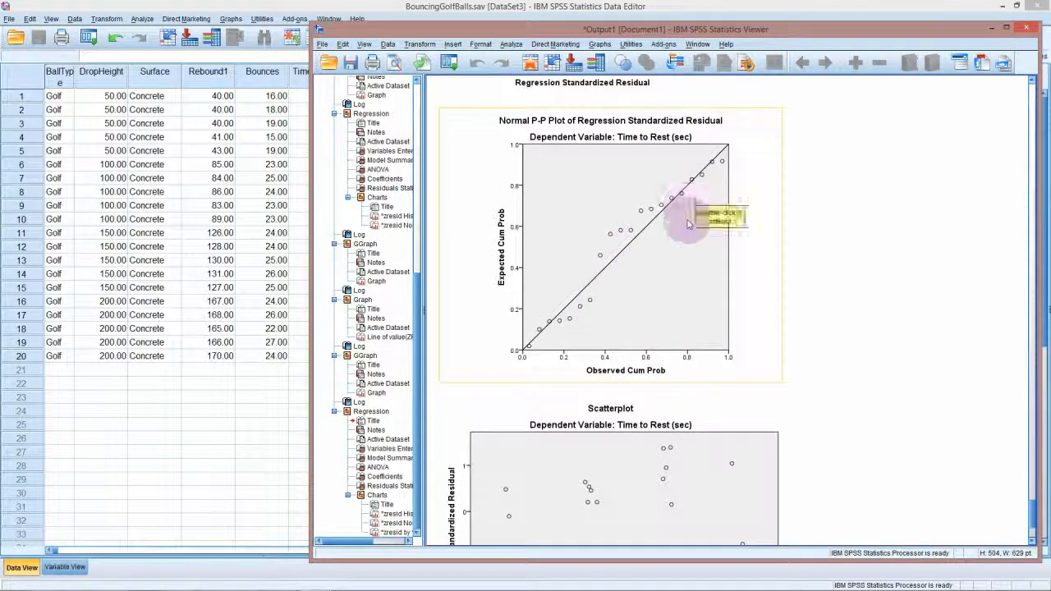
scroll(690, 210, "down", 3)
scroll(688, 222, "up", 6)
scroll(624, 312, "down", 5)
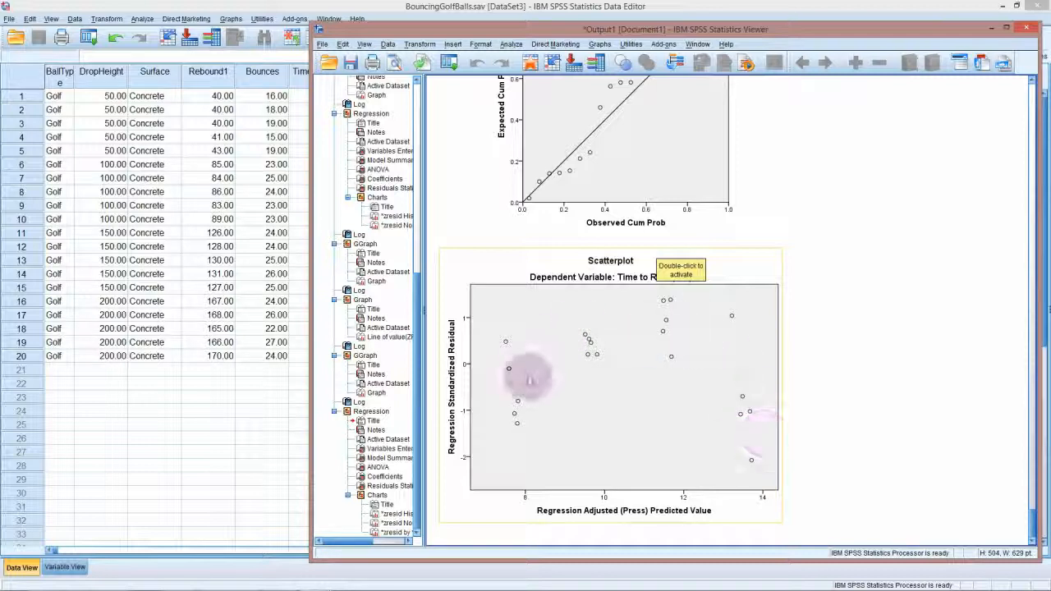
scroll(535, 363, "up", 3)
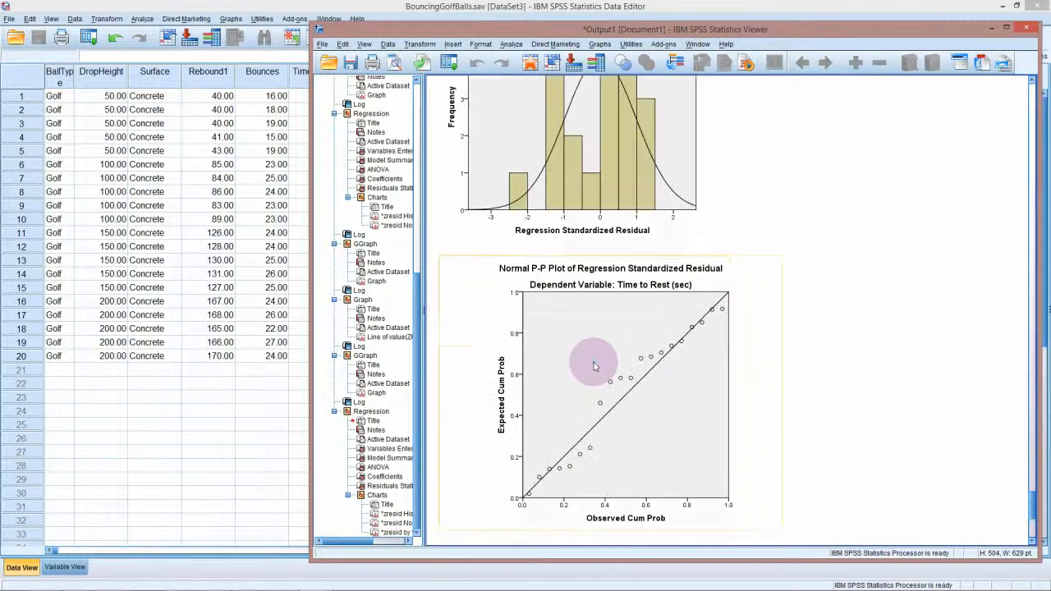
scroll(569, 387, "down", 3)
scroll(569, 387, "up", 10)
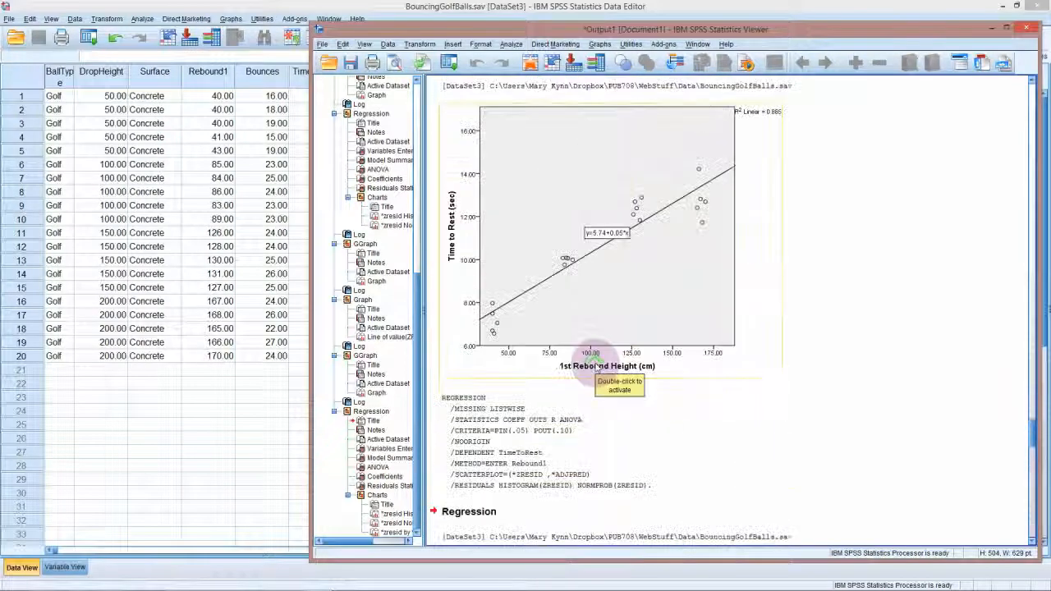
scroll(592, 354, "up", 3)
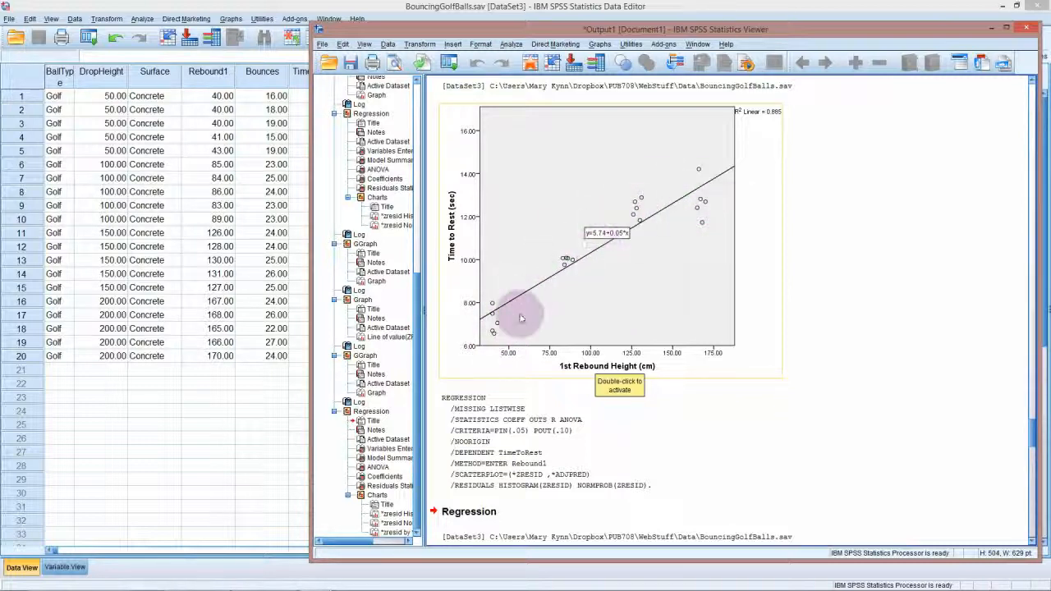
scroll(796, 361, "down", 5)
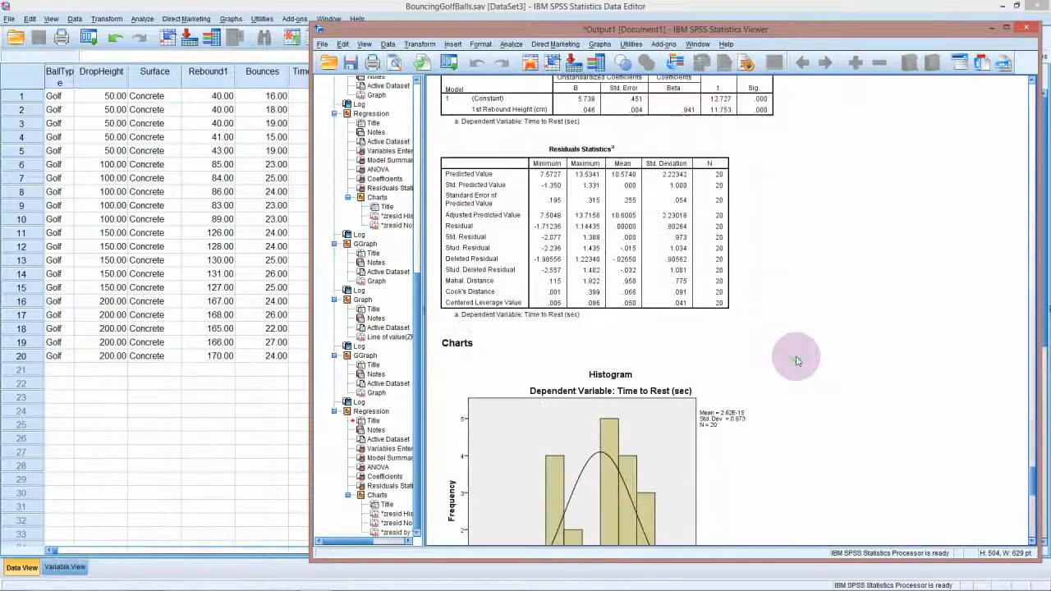
scroll(796, 361, "down", 5)
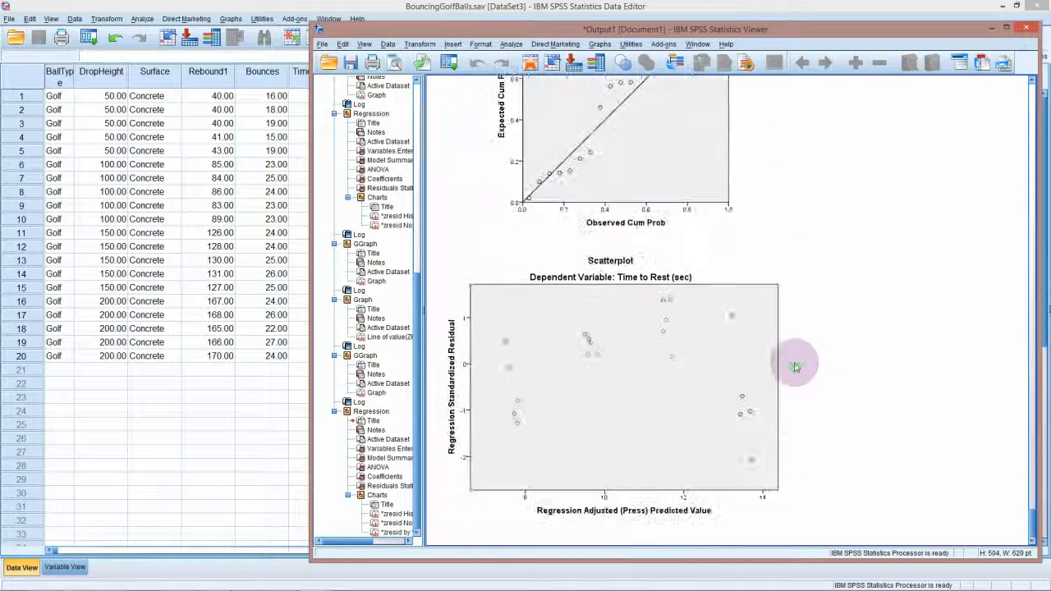
left_click(725, 365)
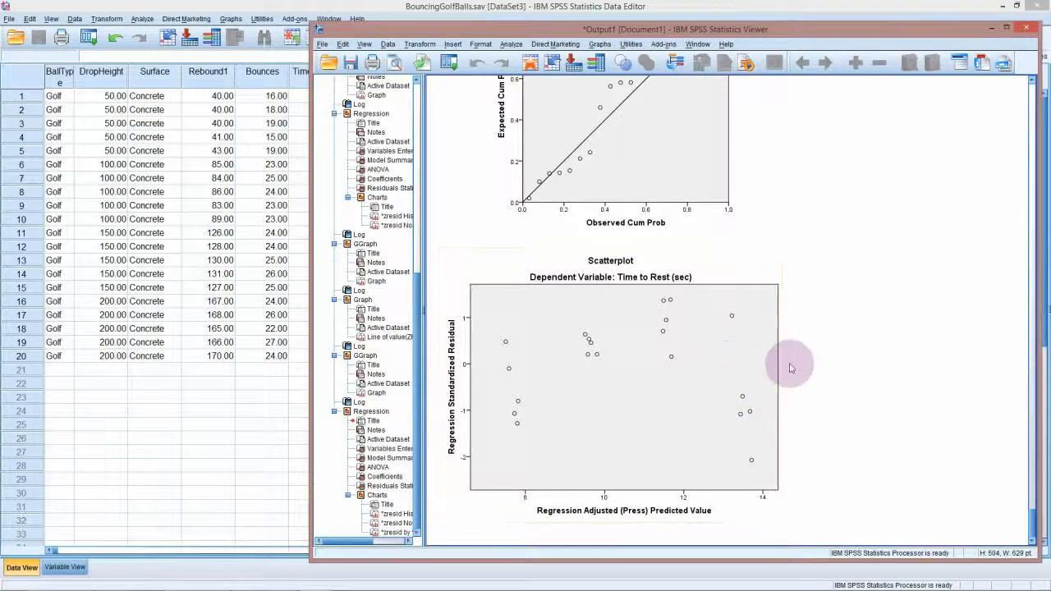
Add a quadratic fit line to the Time to Rest versus 1st Rebound Height scatter plot and close the chart editor.
scroll(793, 365, "up", 5)
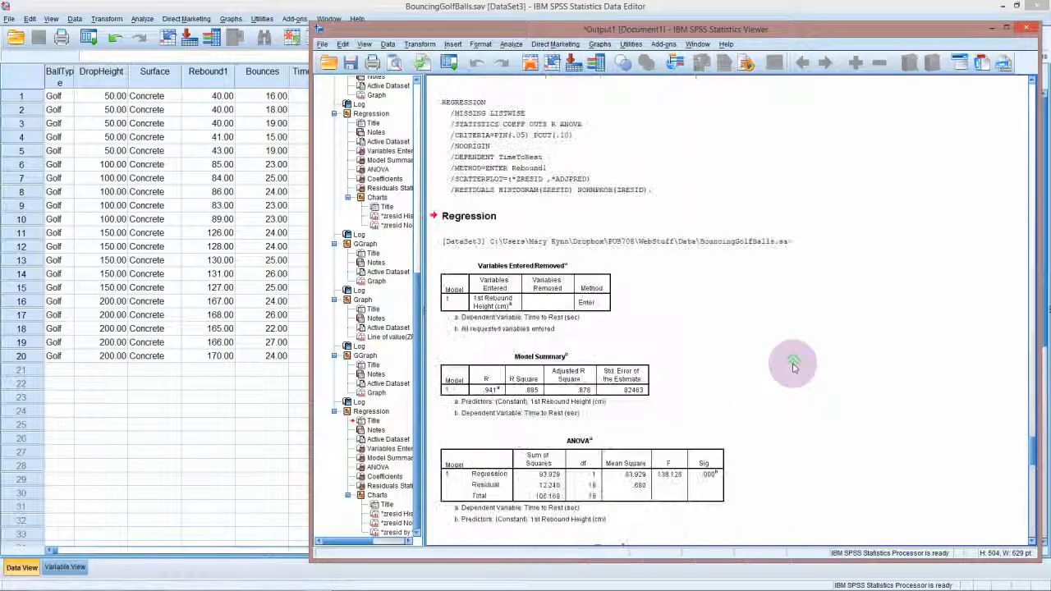
scroll(793, 366, "up", 5)
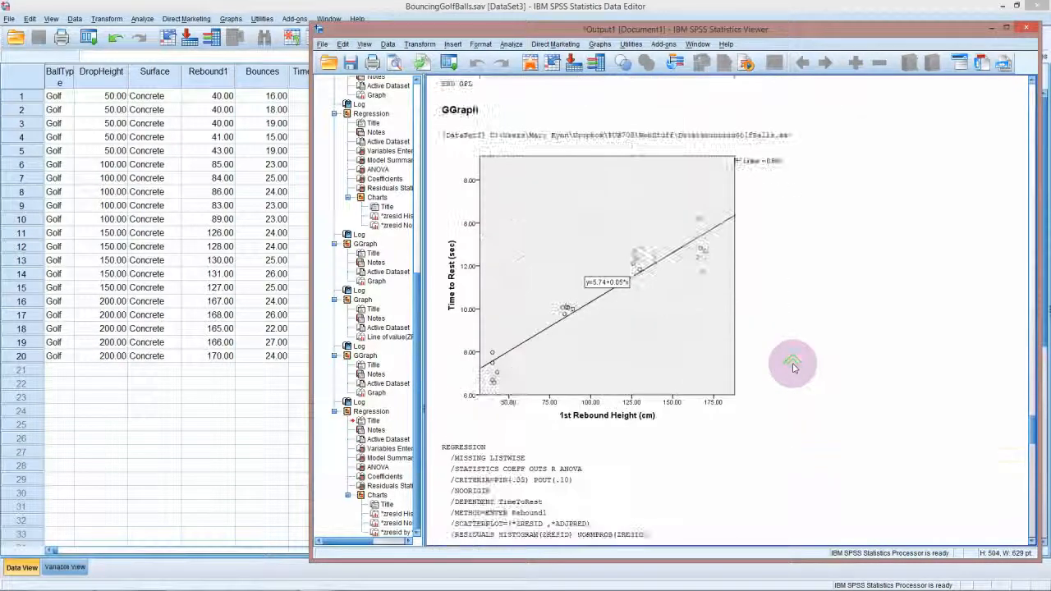
scroll(793, 365, "down", 3)
left_click(652, 303)
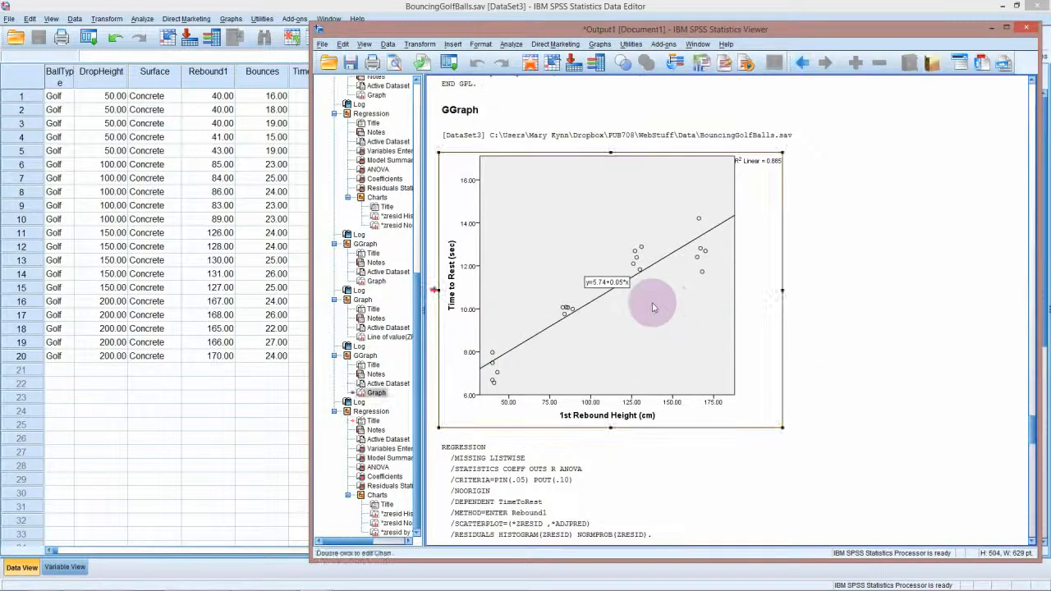
double_click(653, 303)
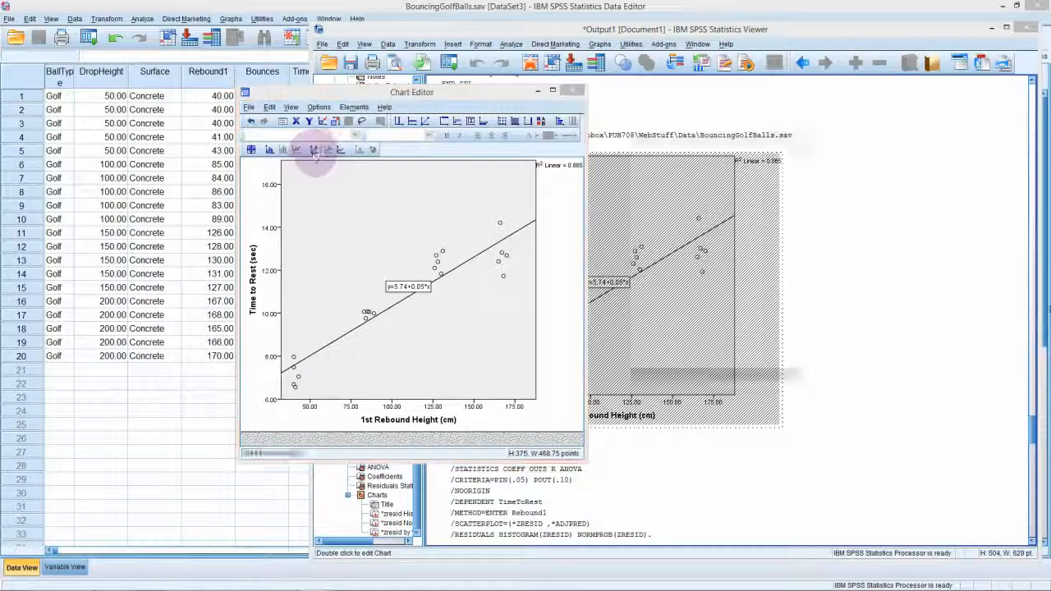
left_click(314, 151)
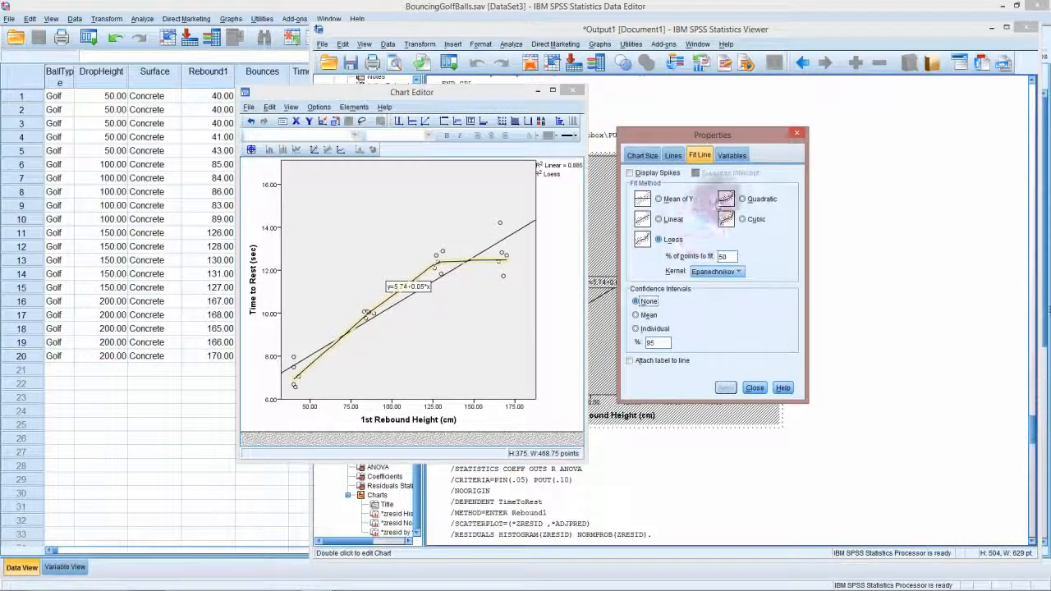
left_click(743, 199)
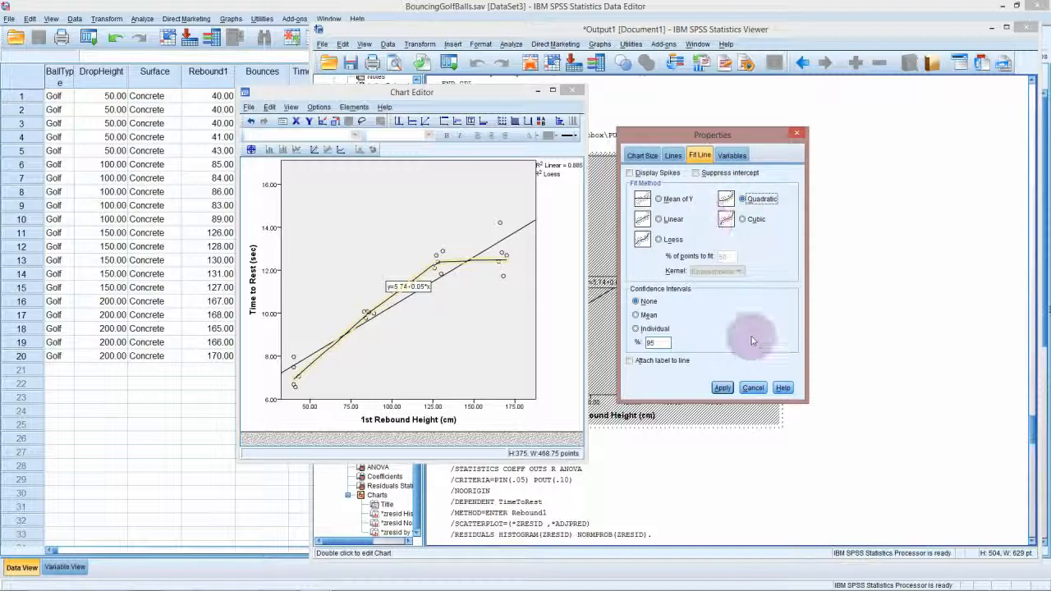
left_click(722, 388)
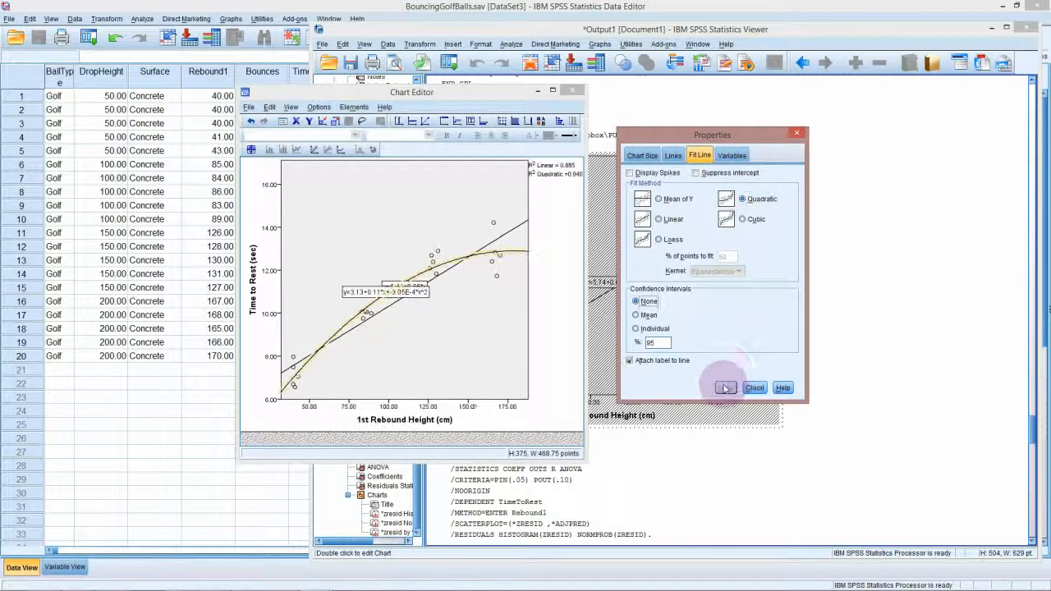
left_click(754, 387)
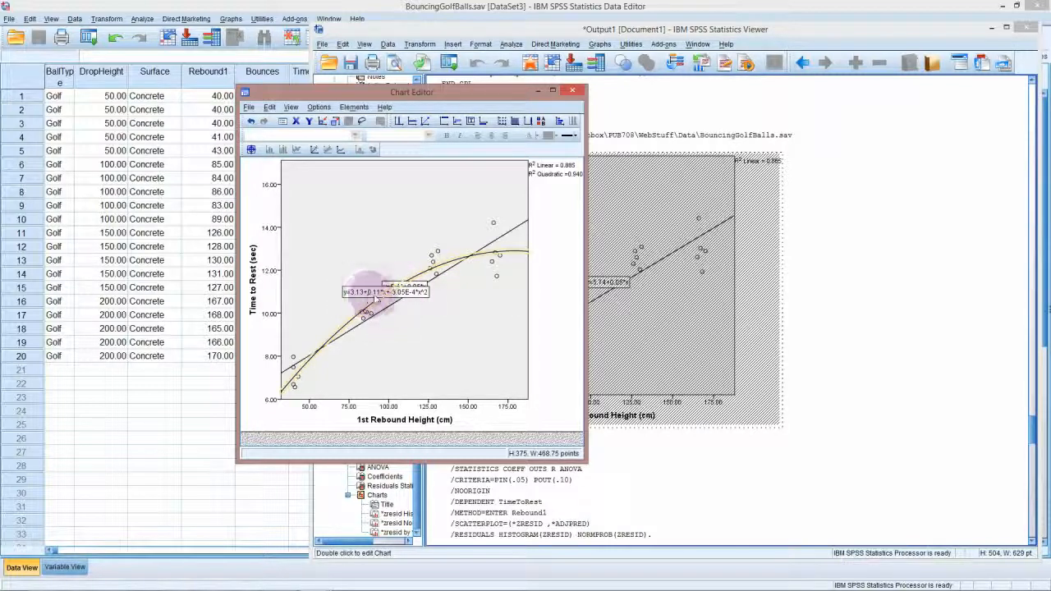
left_click(573, 90)
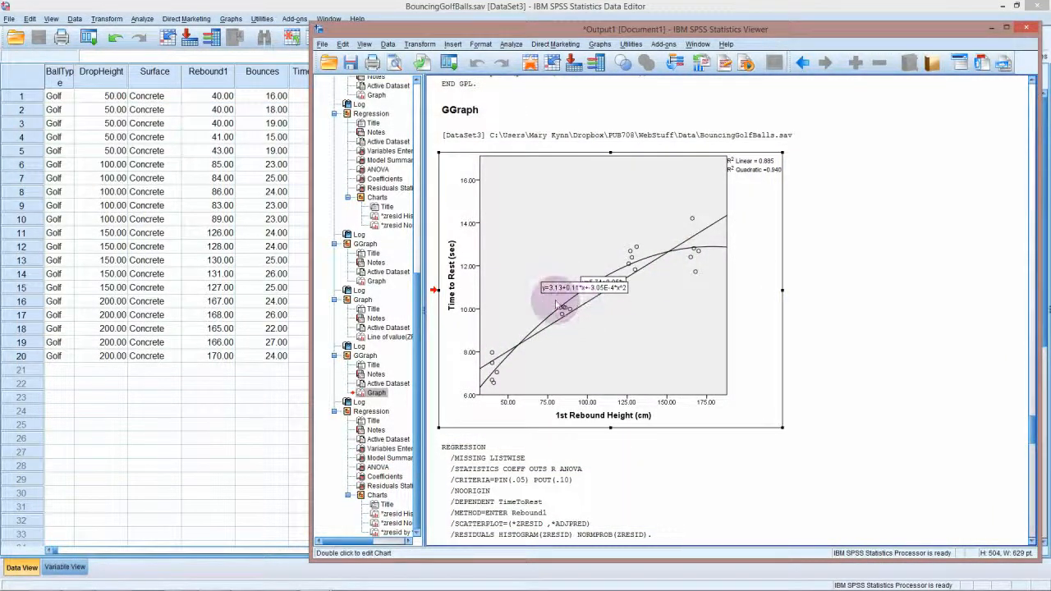
Try to move the quadratic equation label away from the overlapping linear equation label in the chart editor, and close the editor.
double_click(554, 286)
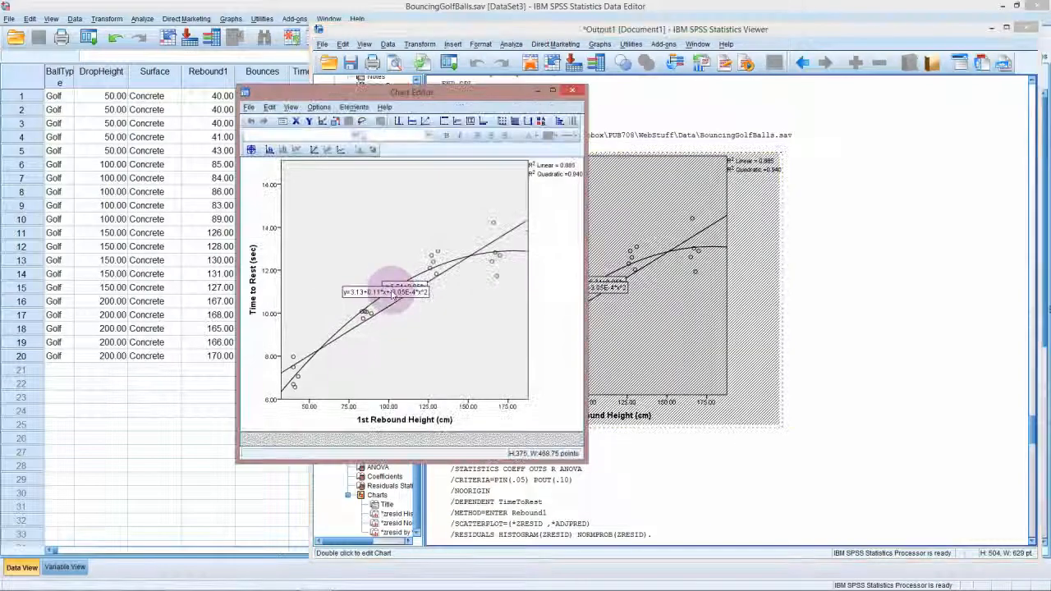
left_click(392, 296)
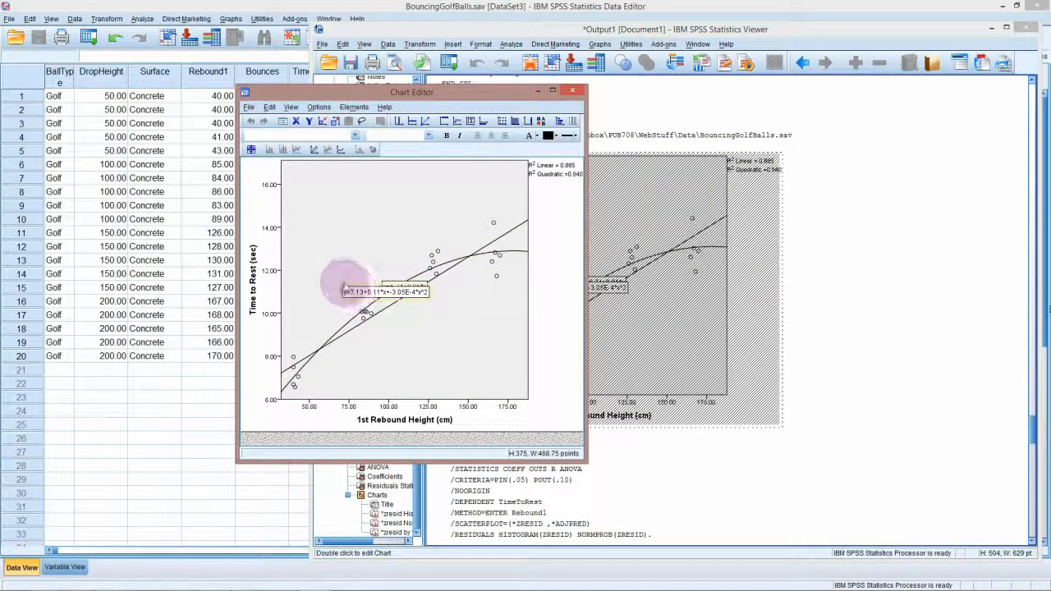
left_click_drag(347, 296, 358, 327)
left_click(573, 91)
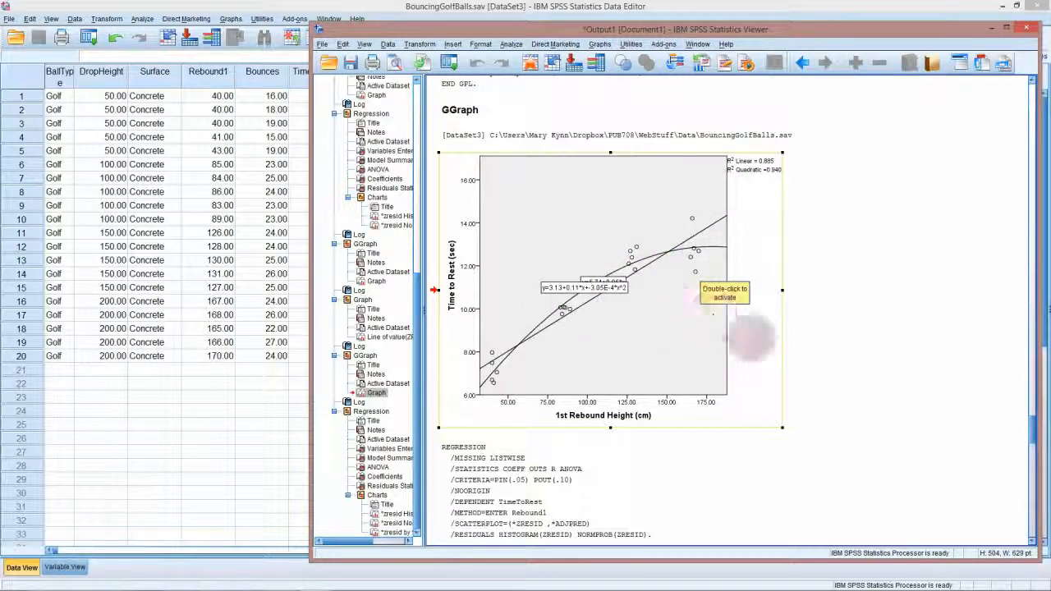
Review the Model Summary, ANOVA, Coefficients and Residuals Statistics tables of the Time to Rest regression.
scroll(763, 412, "down", 3)
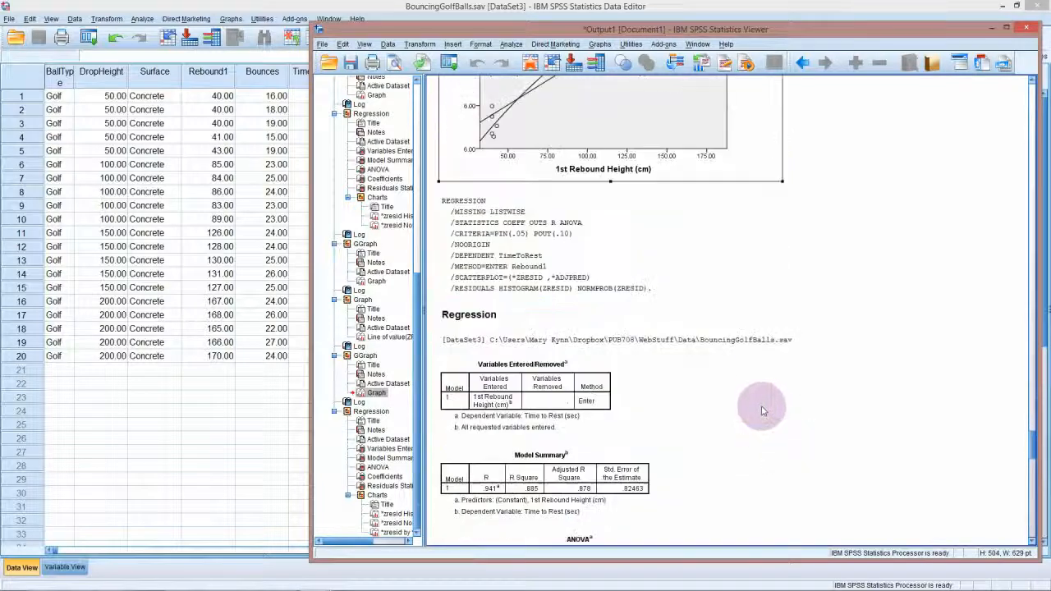
scroll(761, 410, "up", 1)
scroll(761, 411, "down", 6)
scroll(761, 410, "up", 2)
scroll(762, 410, "down", 1)
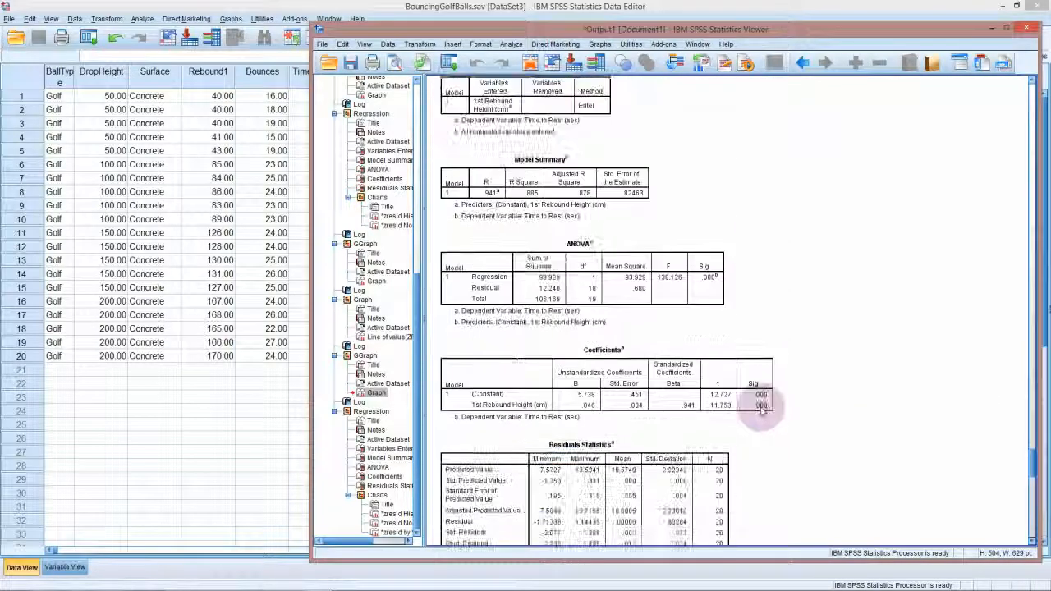
scroll(762, 411, "down", 3)
scroll(755, 403, "up", 4)
scroll(808, 397, "down", 2)
scroll(809, 397, "up", 2)
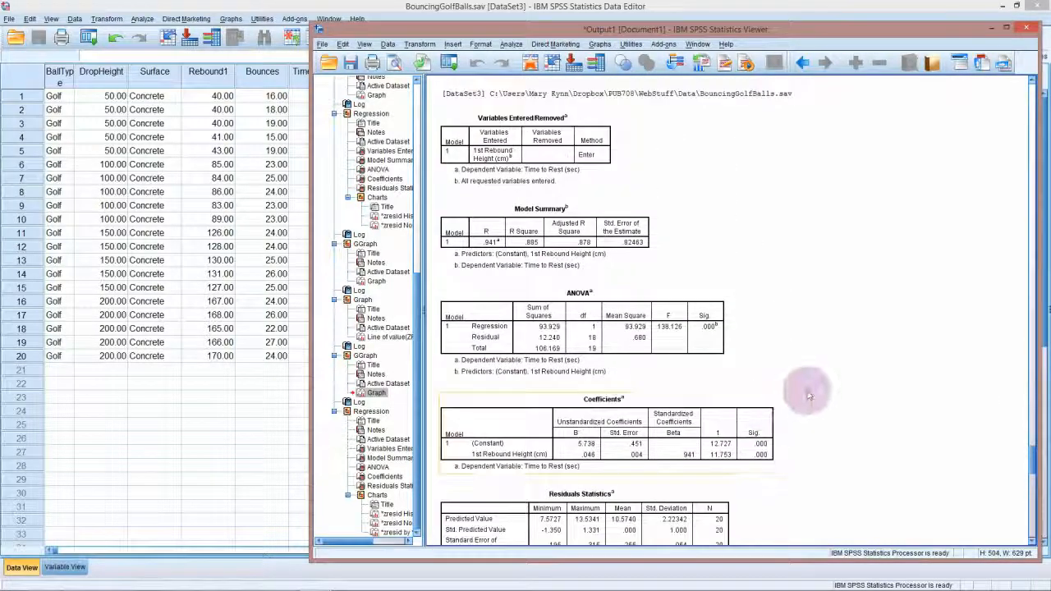